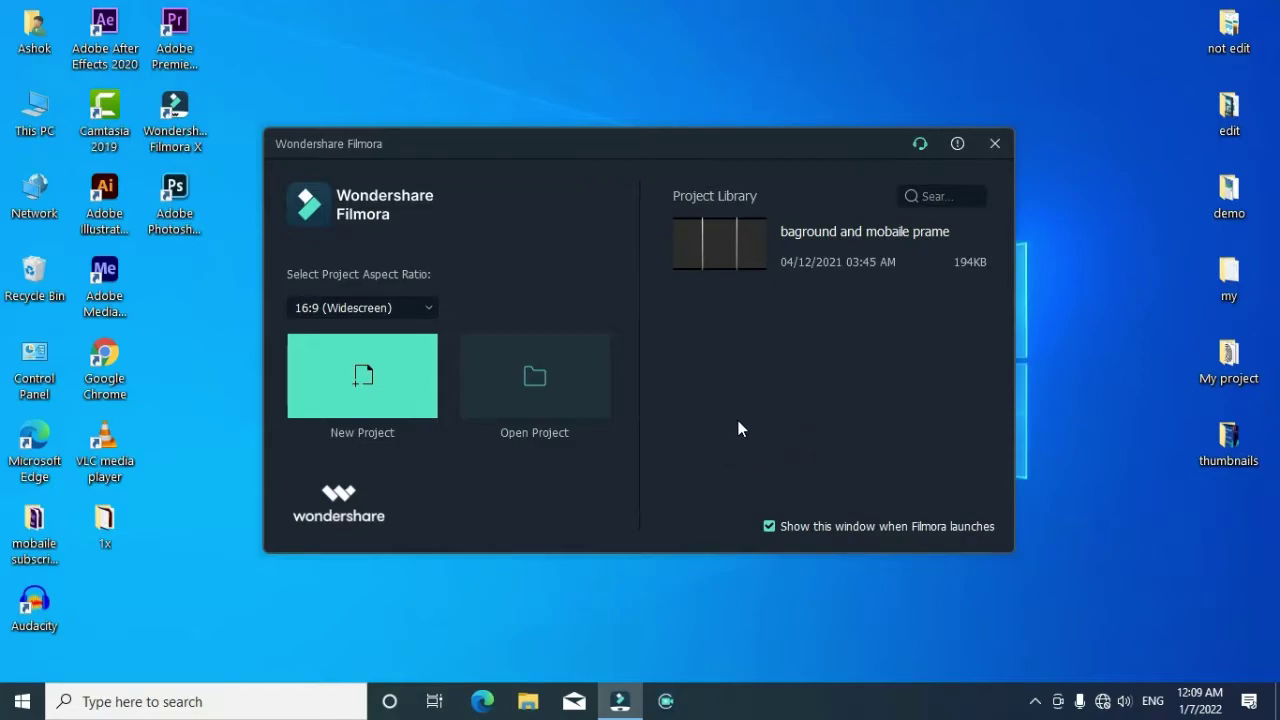
Step: Create a new 16:9 widescreen project and browse the Desktop and This PC locations for media to import
click(389, 387)
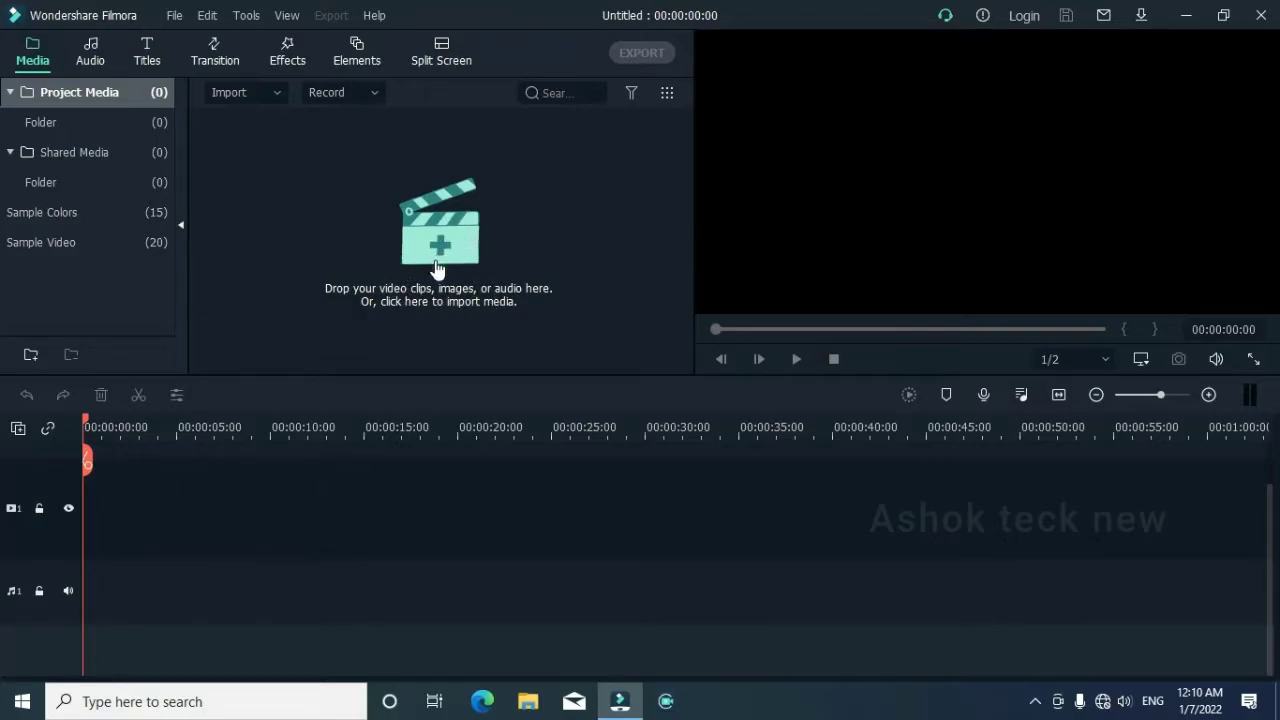
click(325, 212)
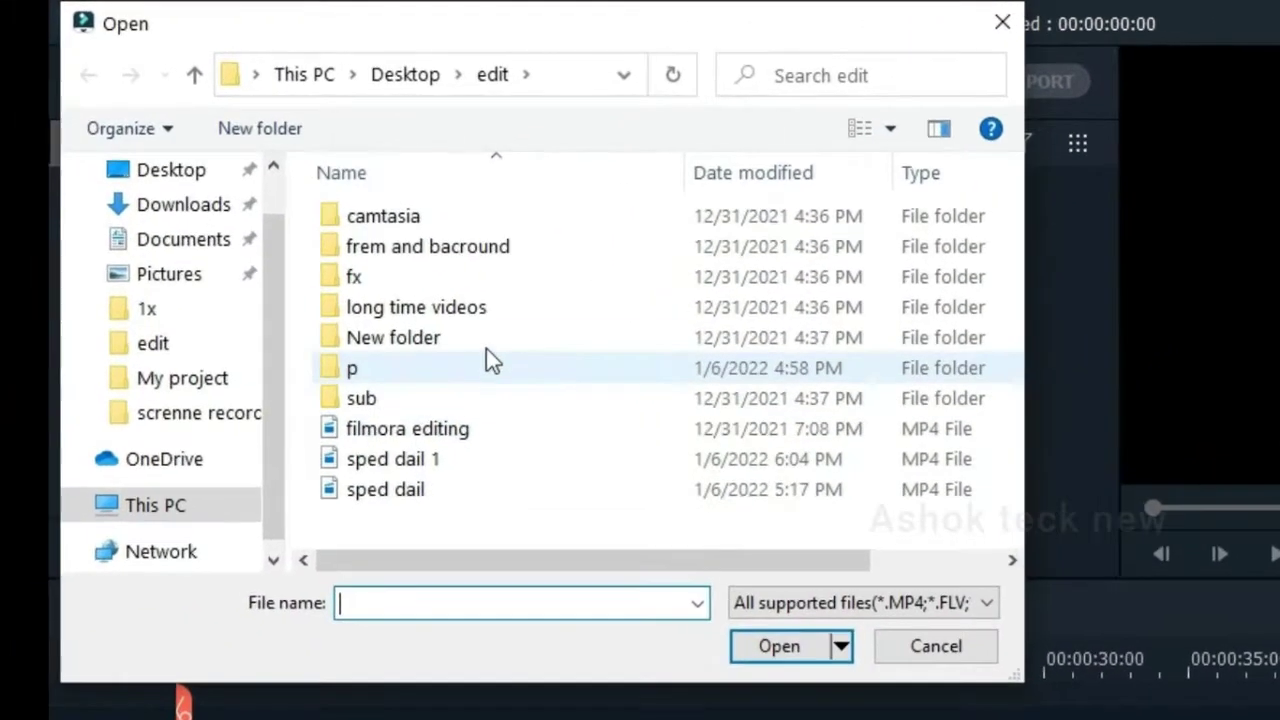
click(165, 176)
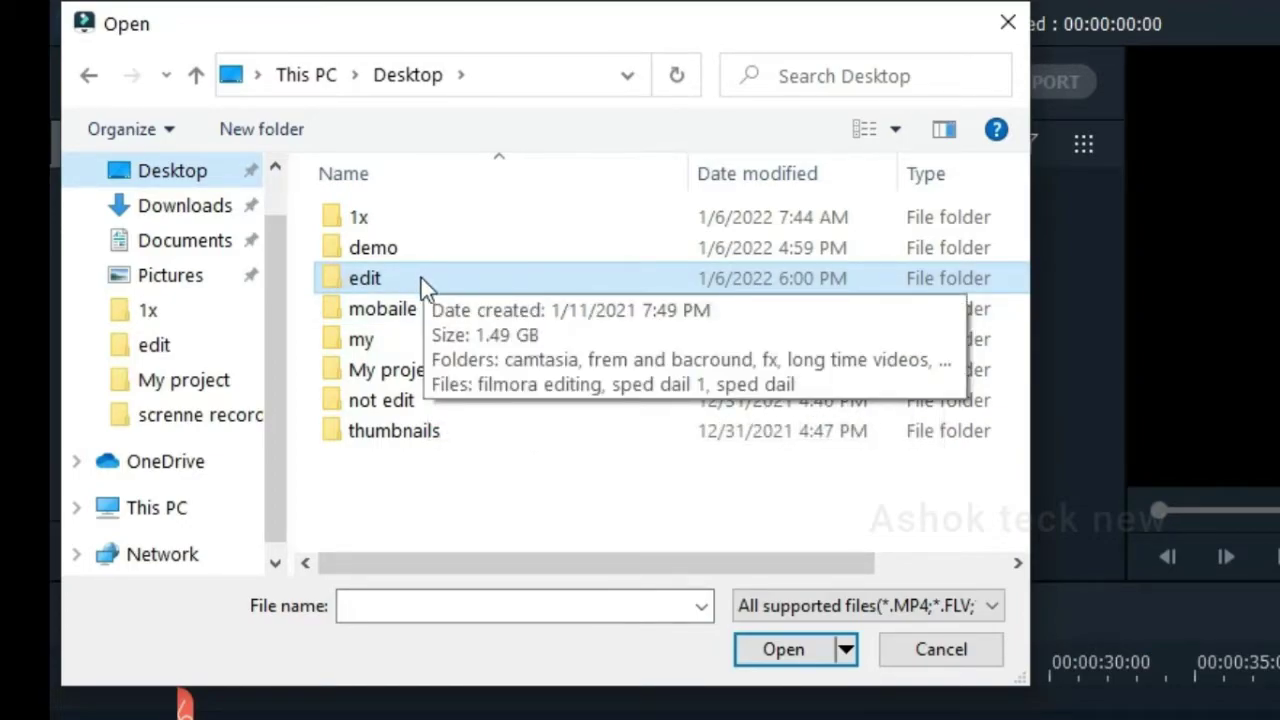
scroll(185, 463, down, 1)
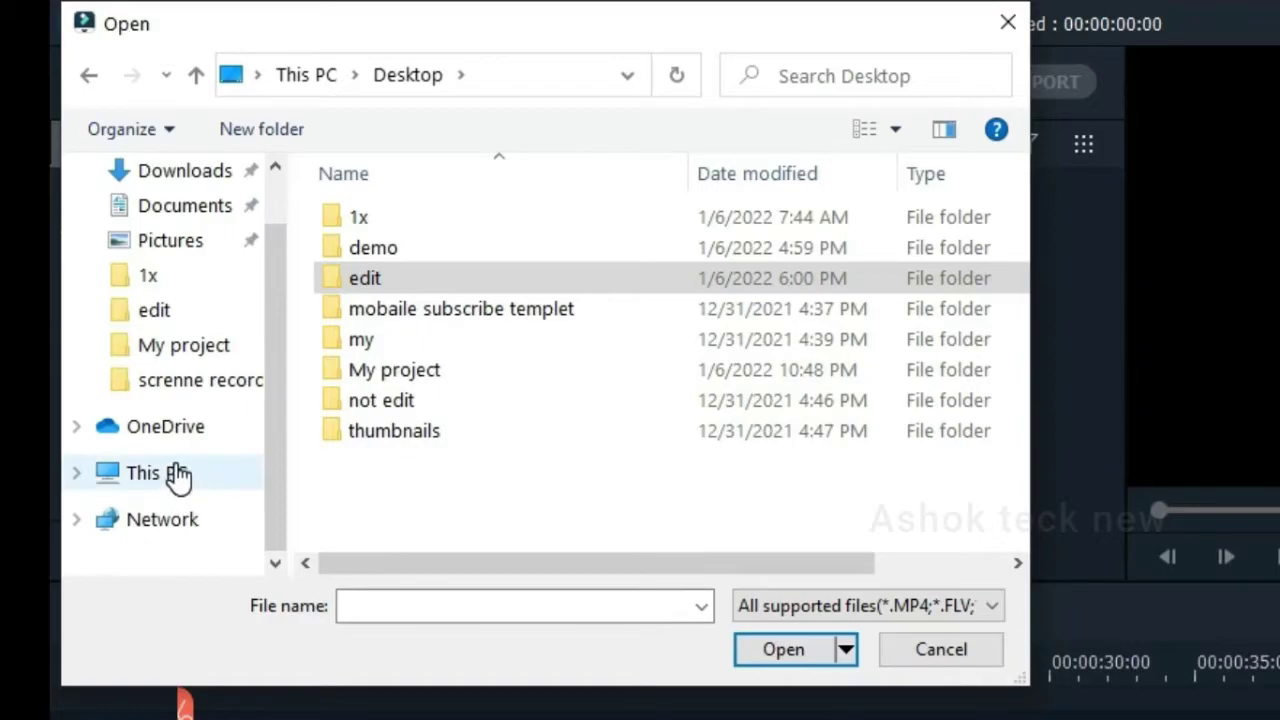
click(178, 477)
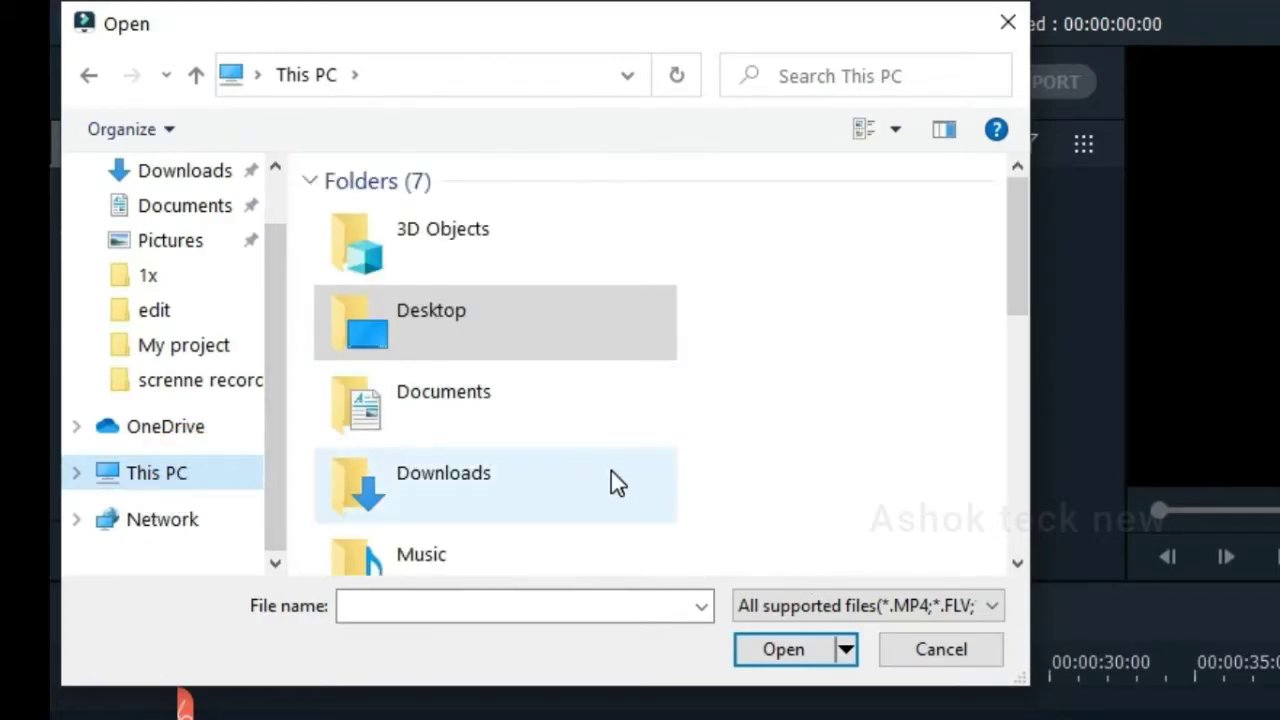
scroll(609, 478, down, 3)
scroll(575, 493, down, 3)
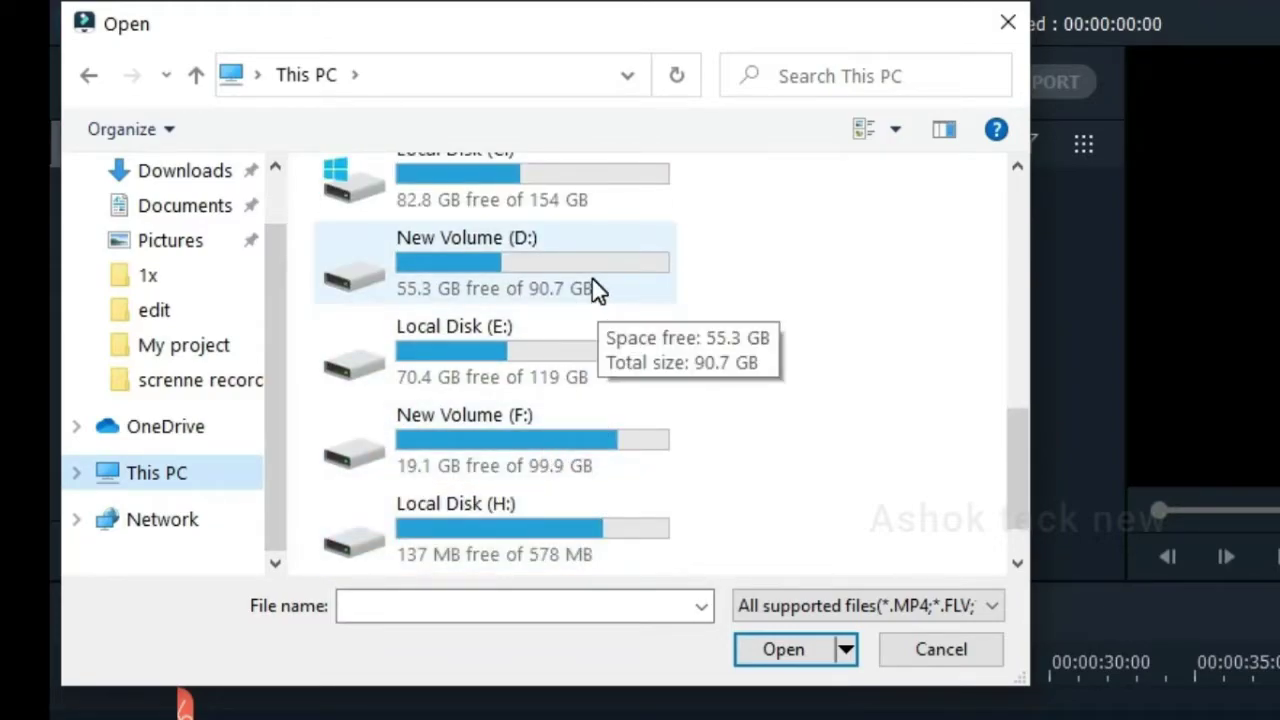
scroll(660, 425, up, 6)
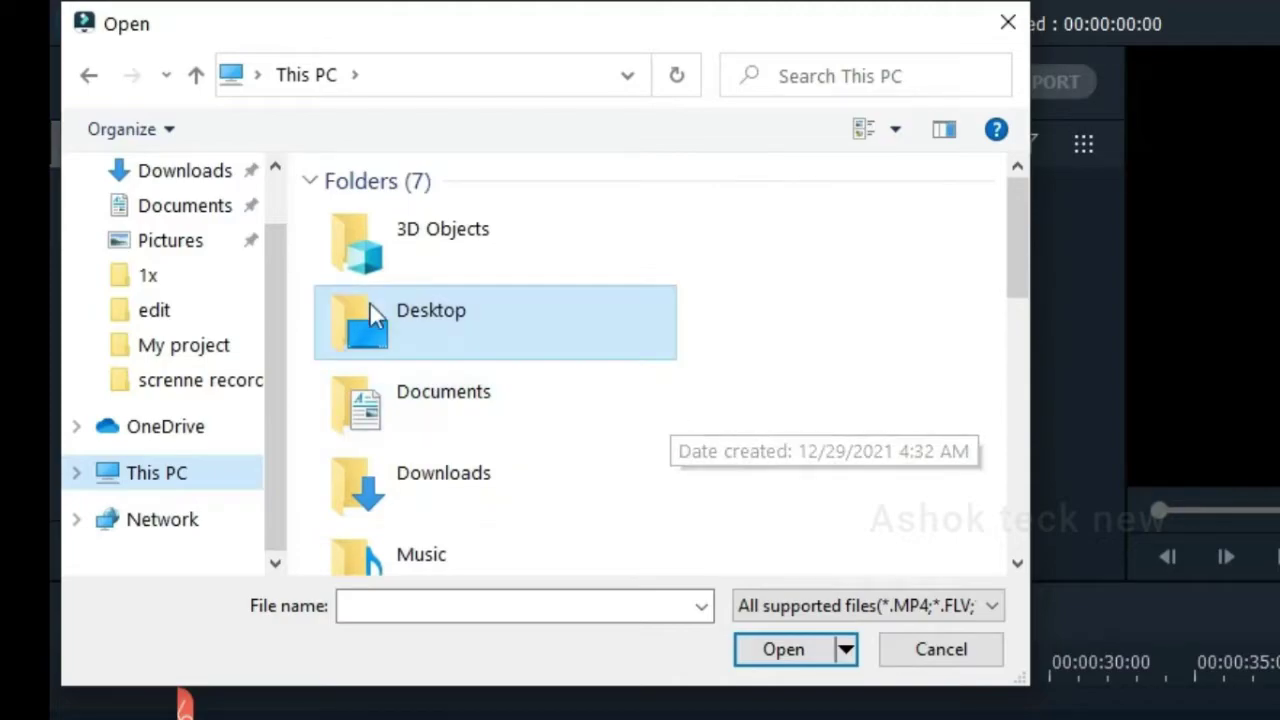
Step: Import the sped dail video from the edit folder on the Desktop into the project media
click(440, 312)
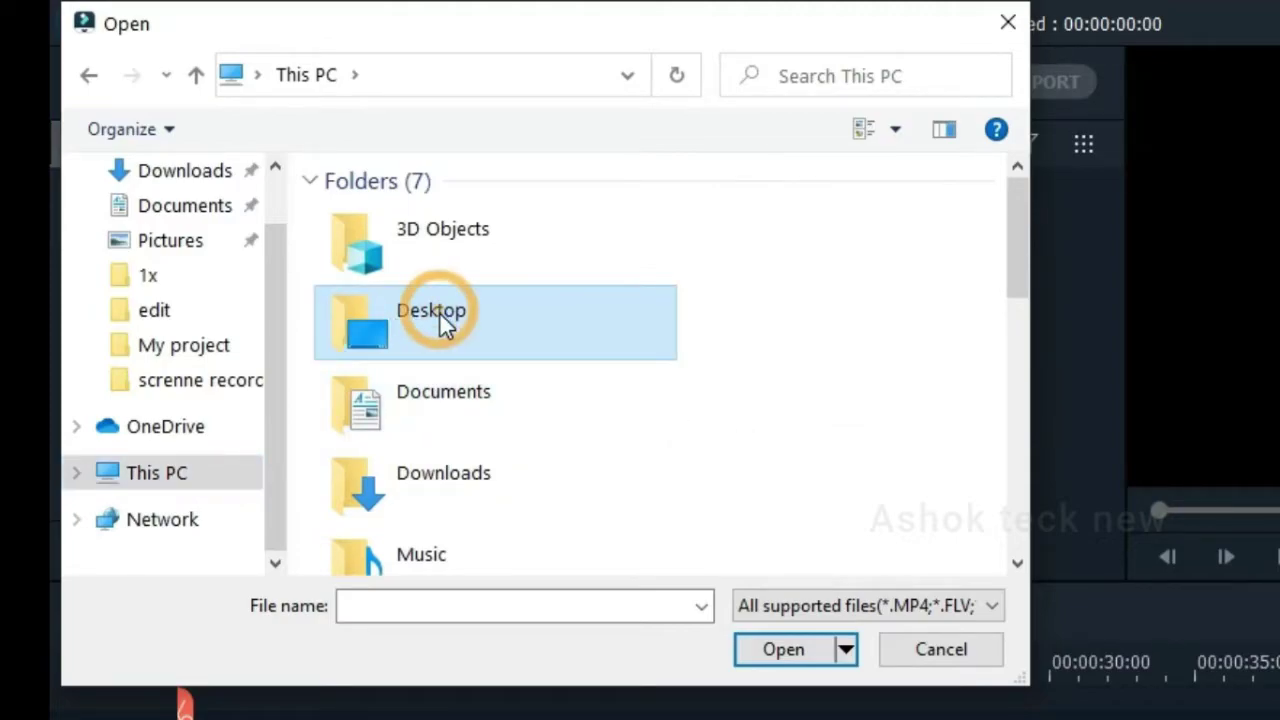
double_click(484, 335)
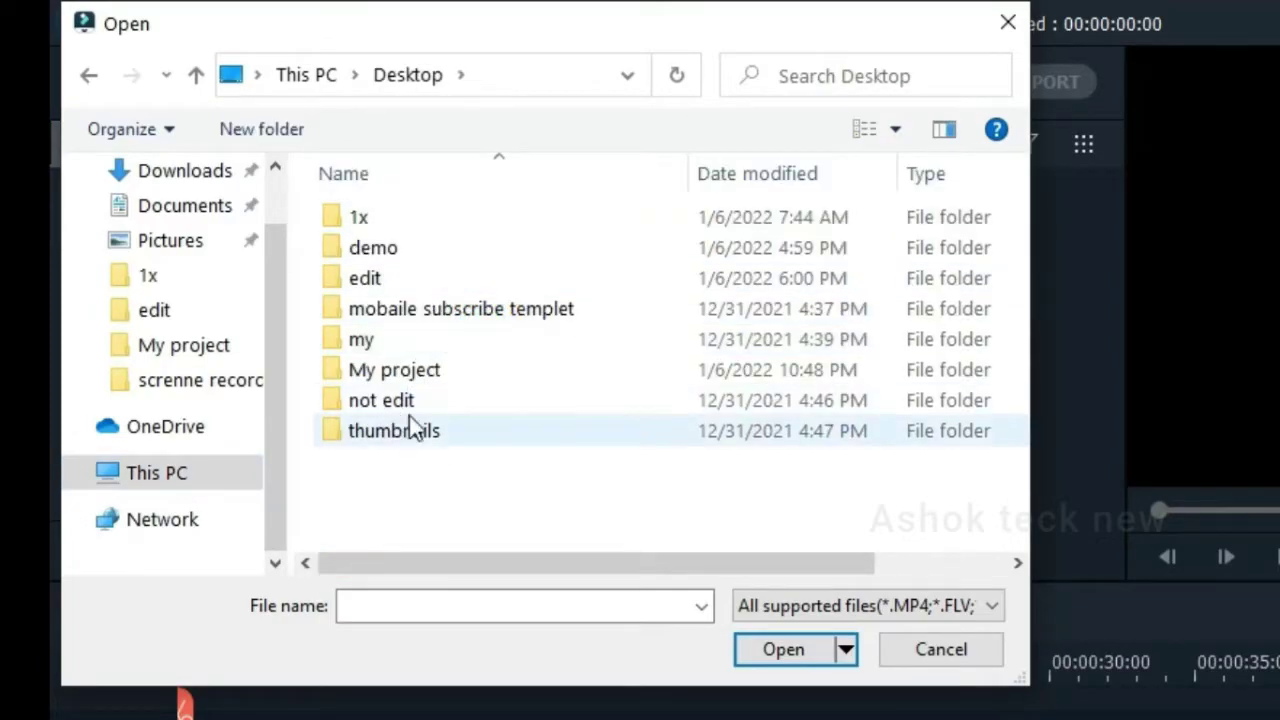
double_click(402, 282)
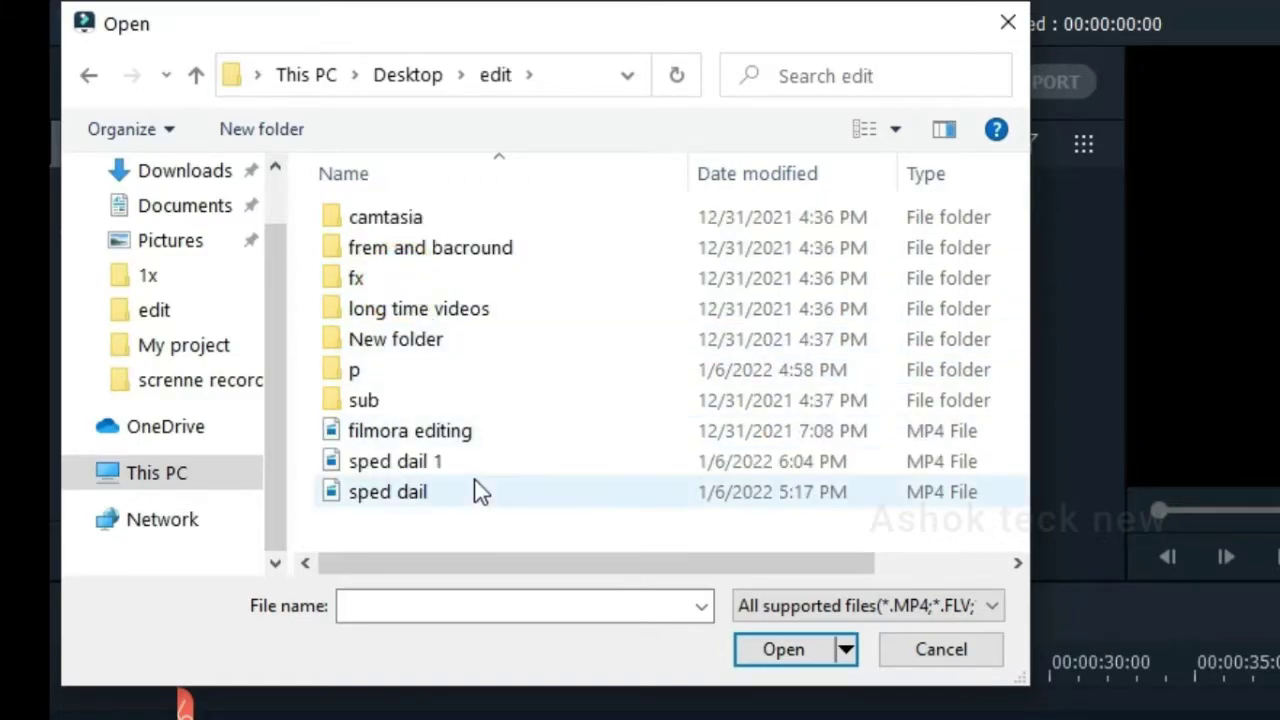
click(418, 495)
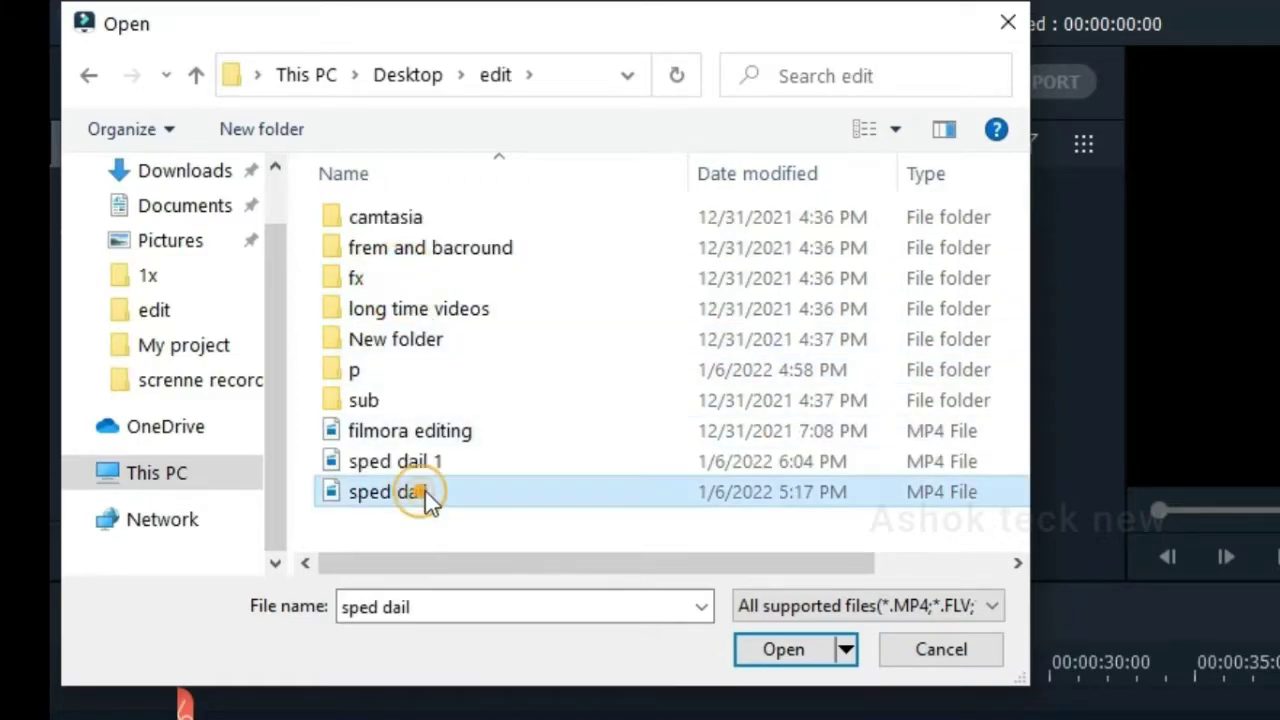
click(806, 651)
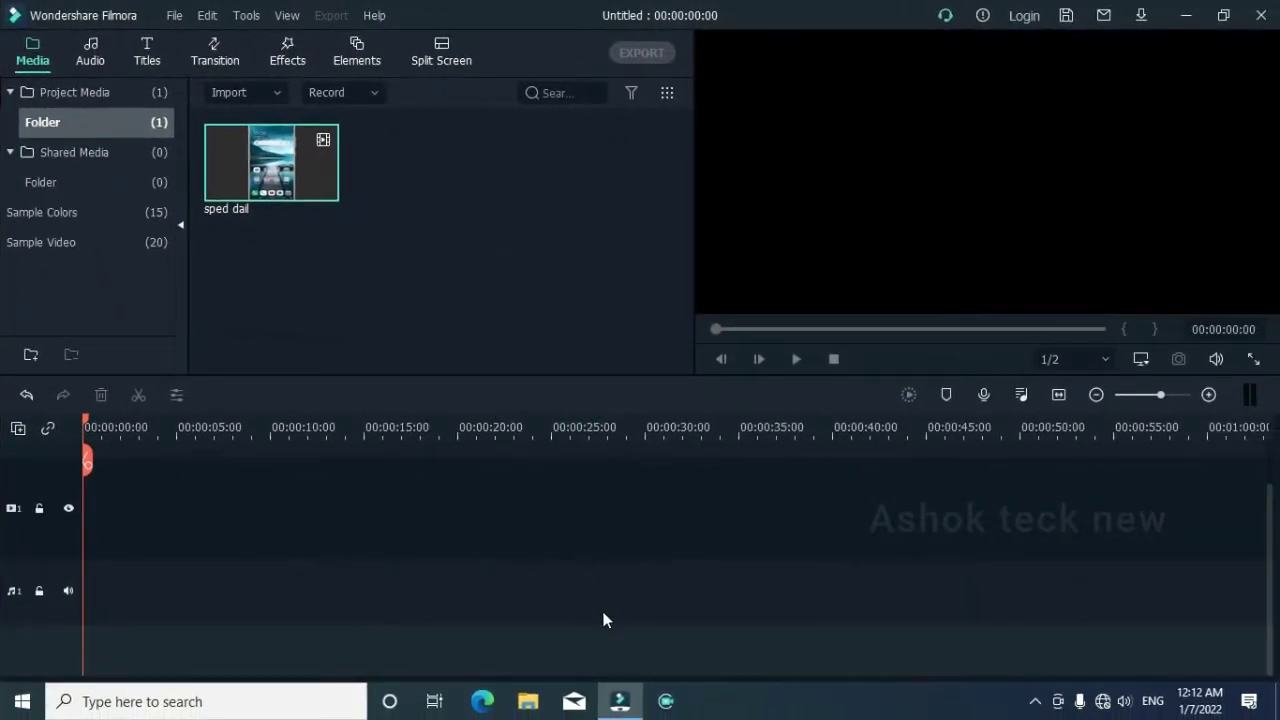
Step: Add the sped dail 1 video to the project media straight from the desktop's edit folder window, and delete it again
click(620, 700)
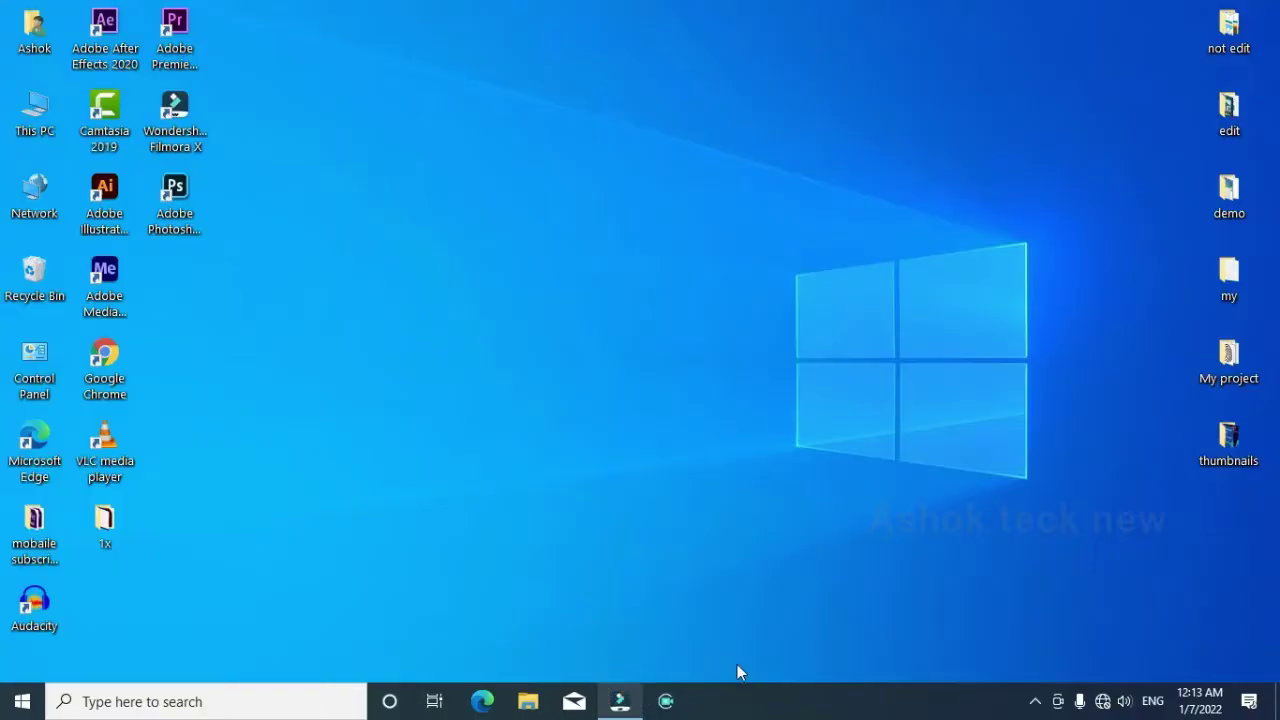
double_click(1230, 124)
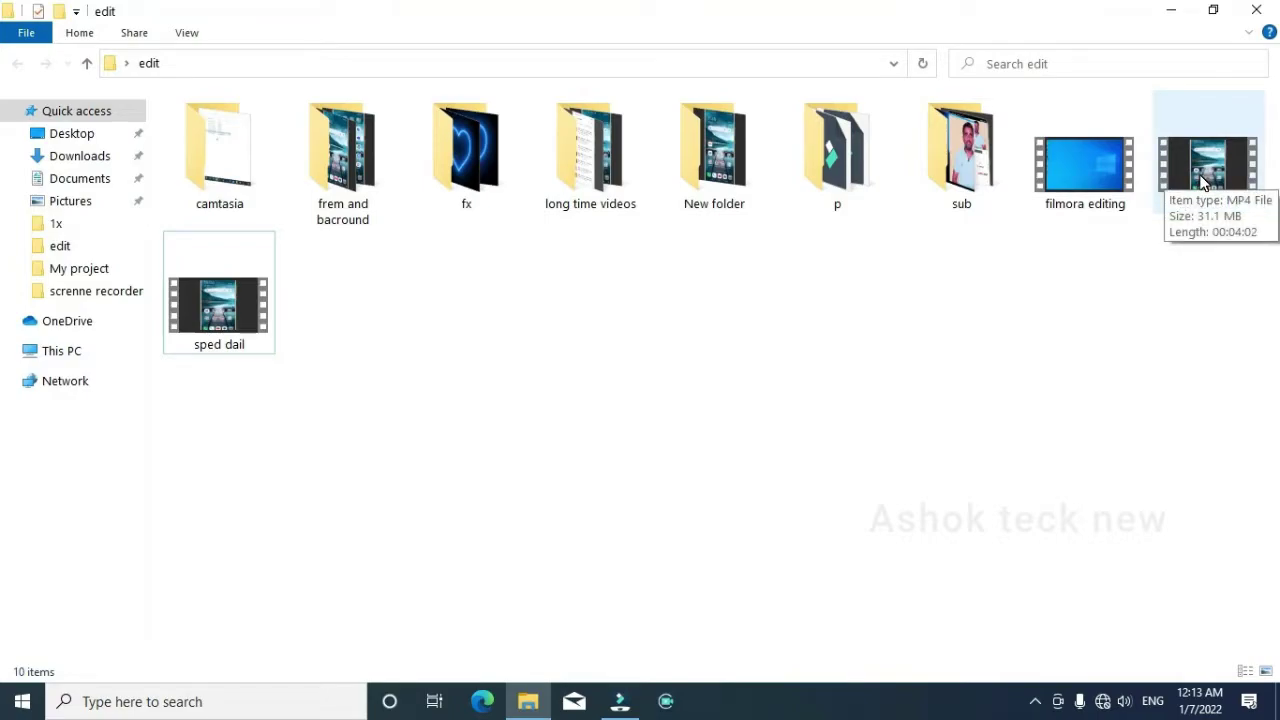
drag(1204, 181, 447, 234)
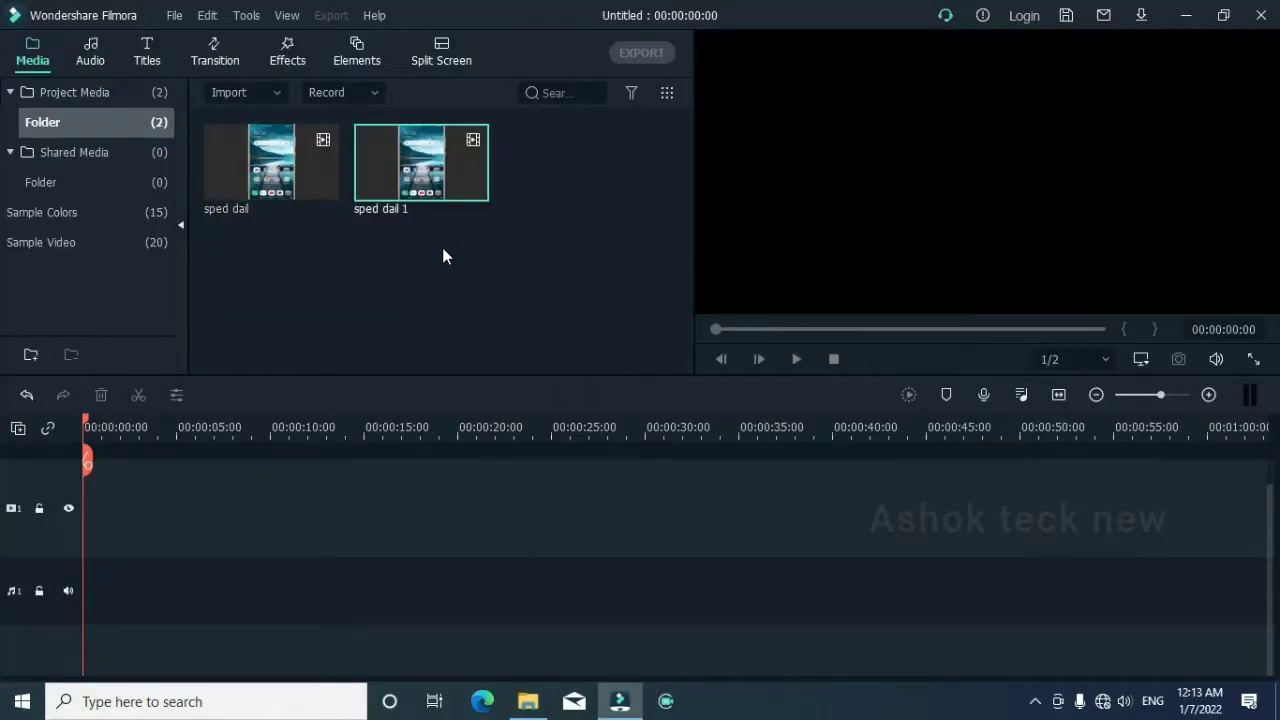
key(Delete)
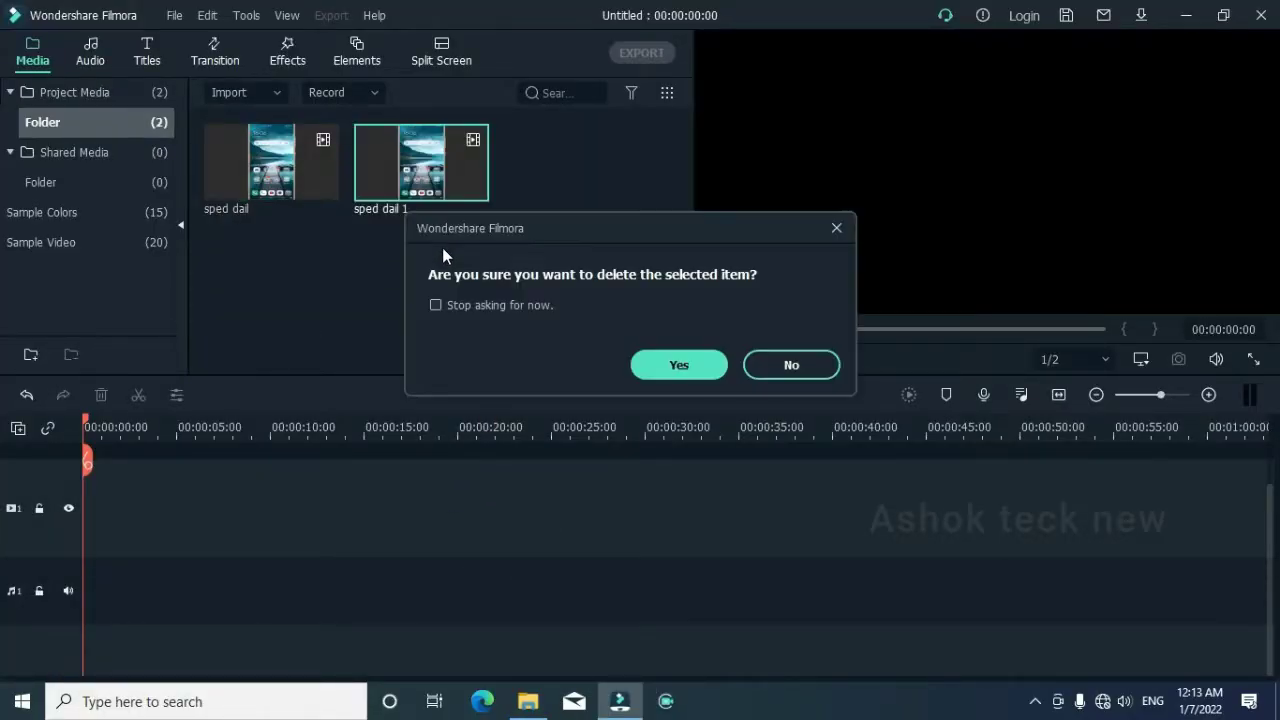
click(677, 364)
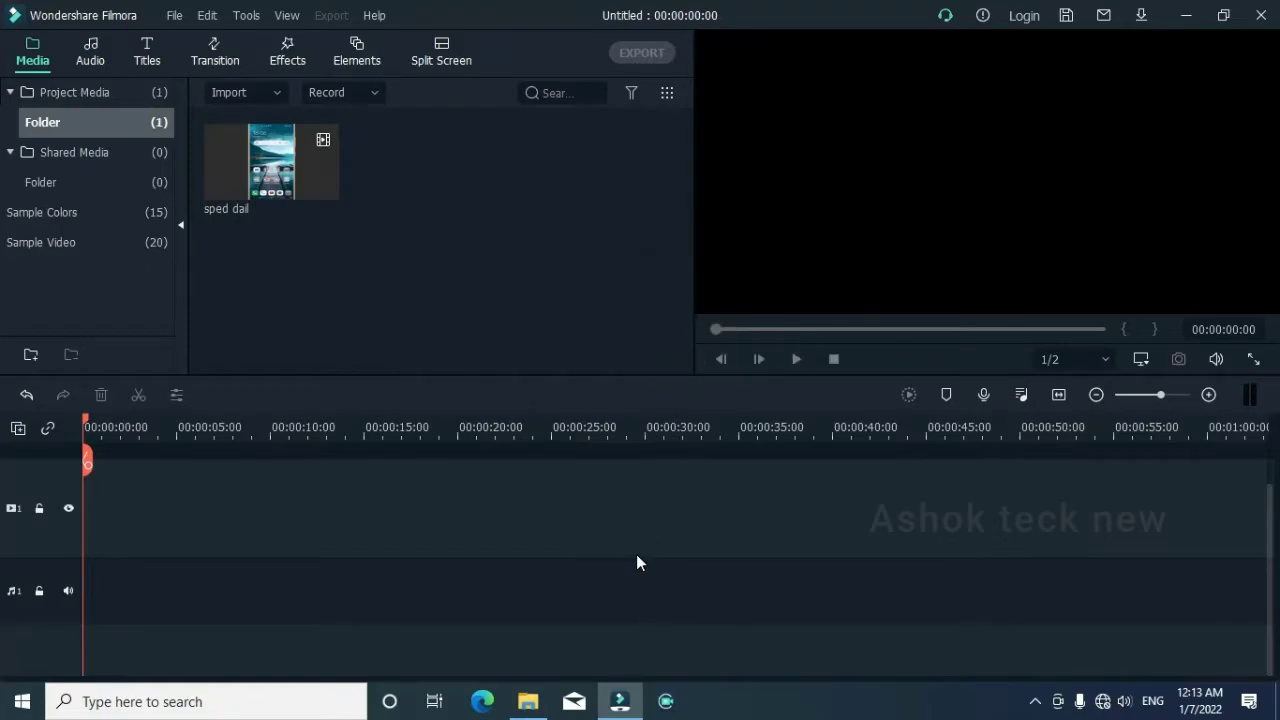
Step: Import the sped dail 1 video from the edit folder into the project media
key(ctrl+i)
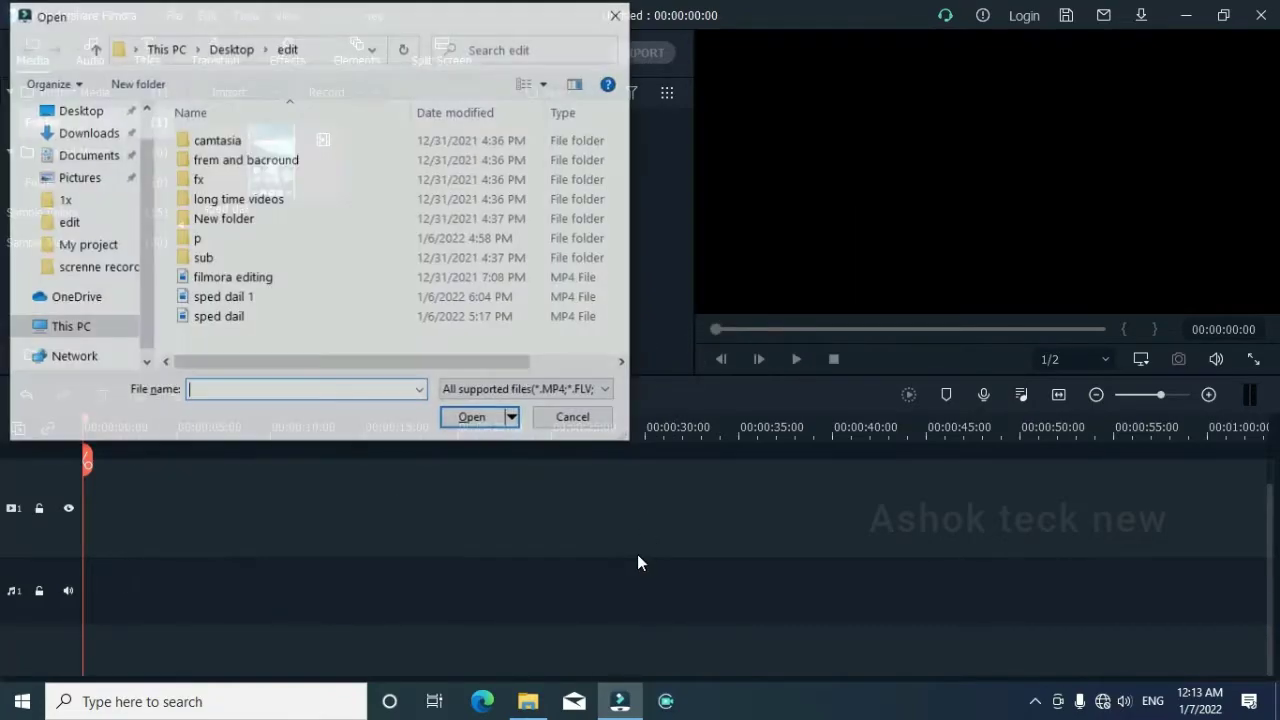
click(240, 300)
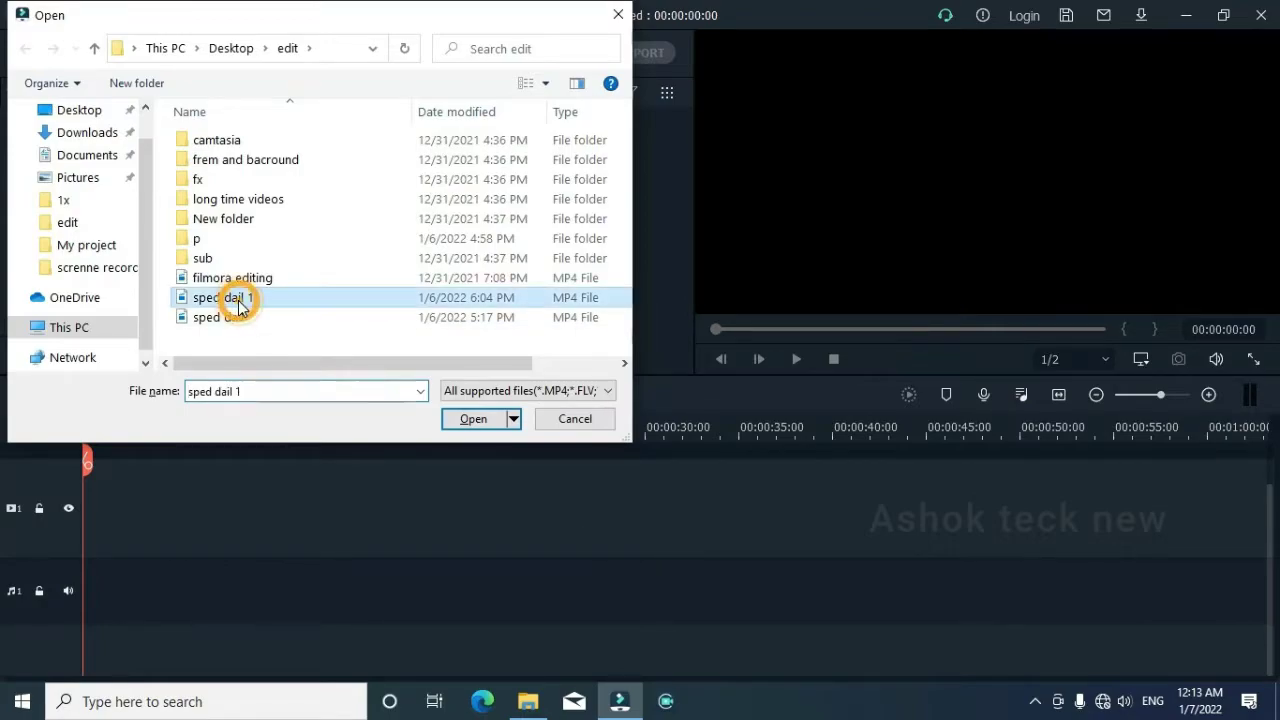
click(486, 420)
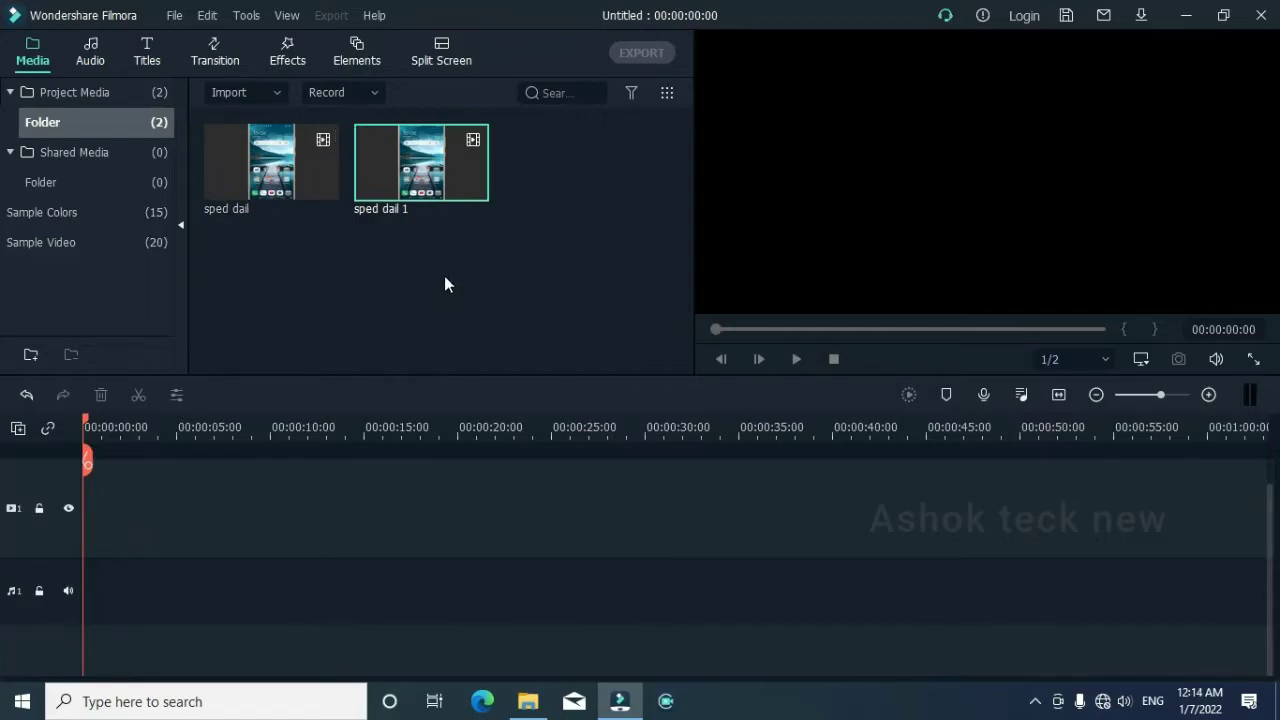
Step: Place the sped dail clip at the start of video track 1 and split it at about 8.5 seconds
drag(275, 170, 87, 520)
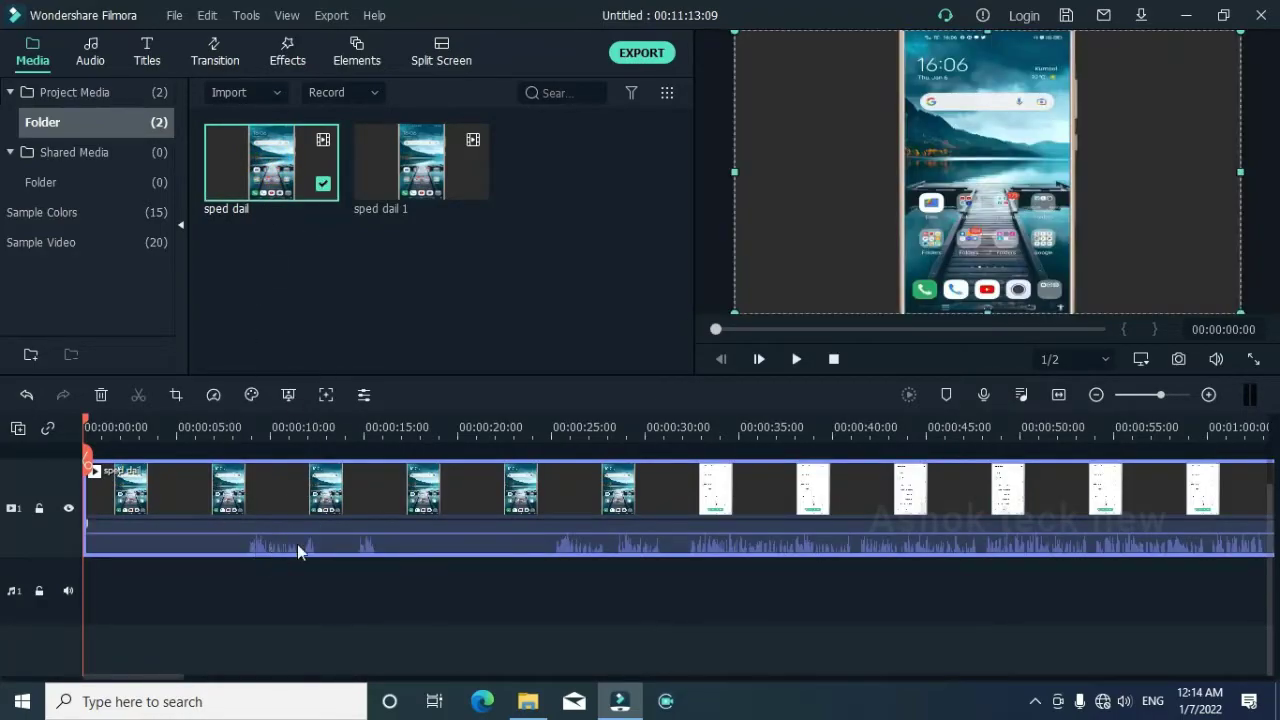
mouse_move(283, 543)
drag(101, 420, 231, 425)
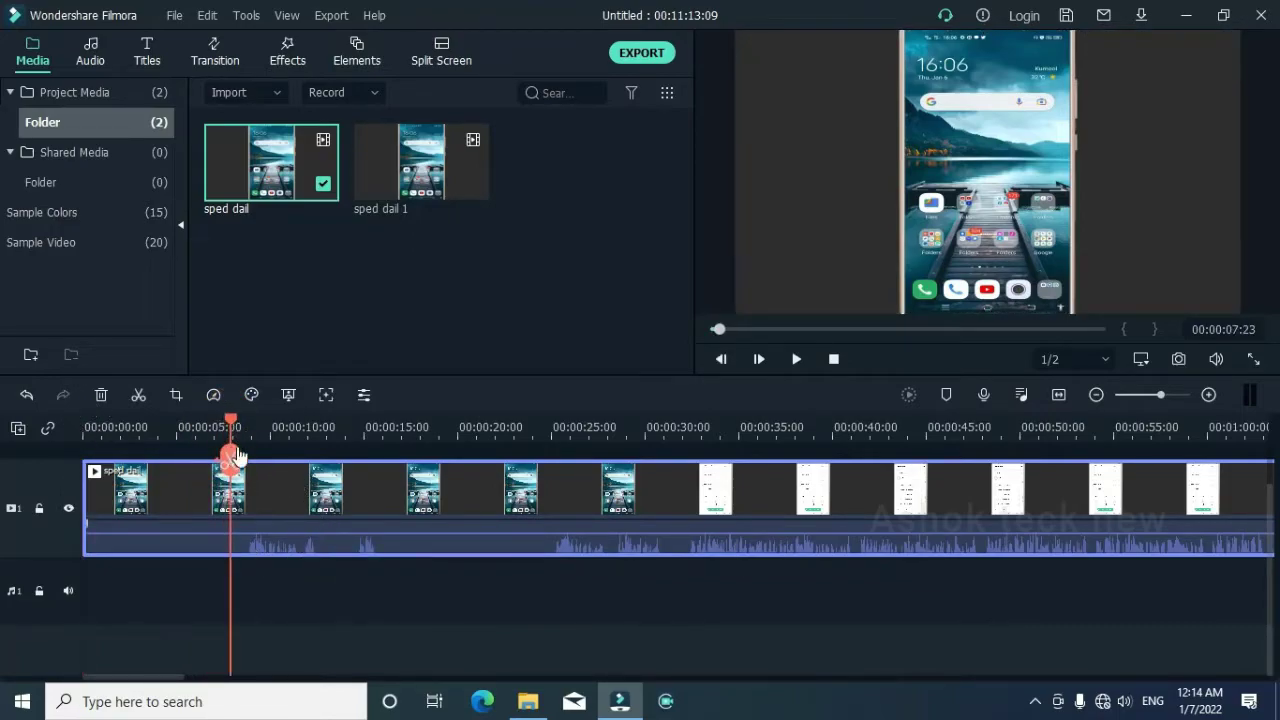
drag(231, 425, 227, 453)
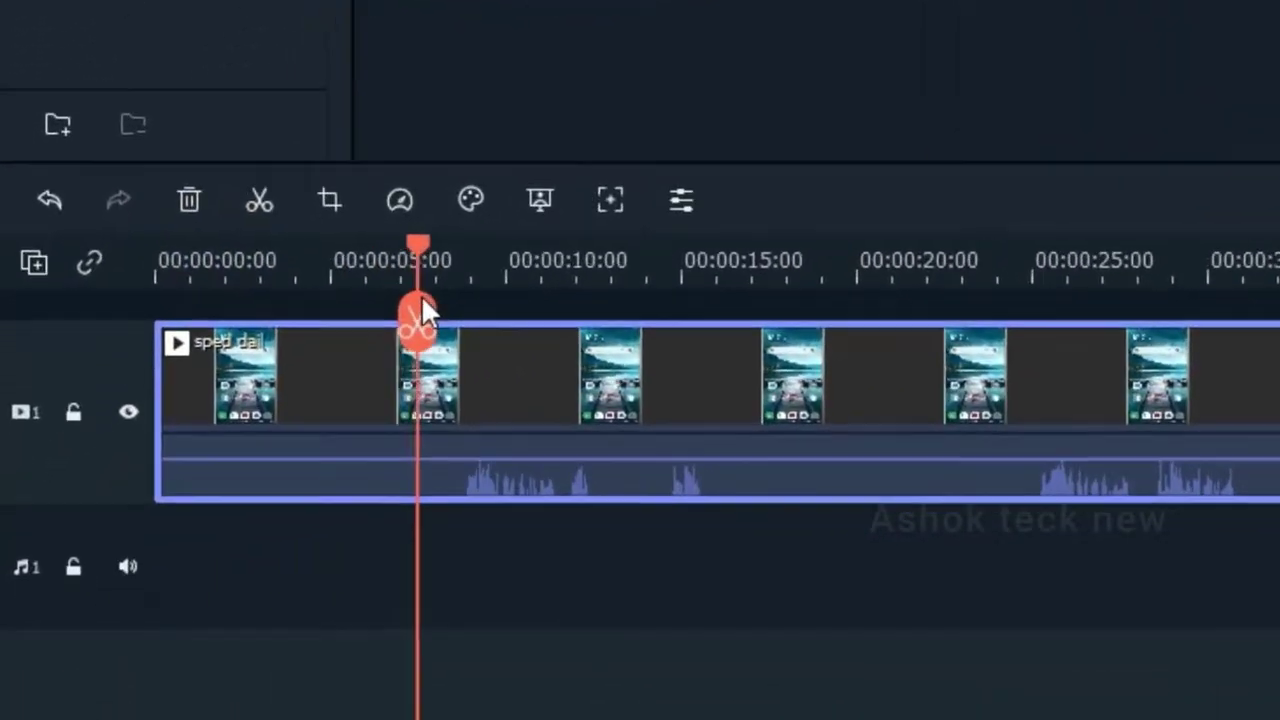
drag(422, 312, 437, 303)
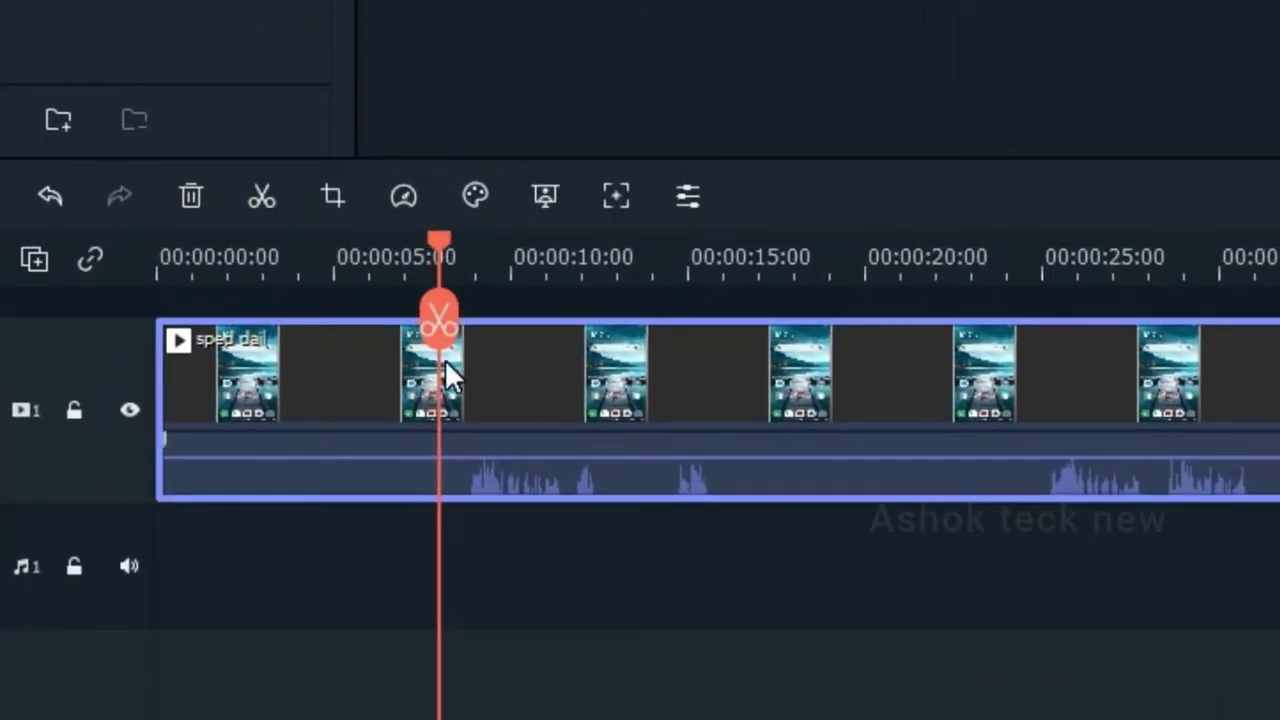
click(458, 248)
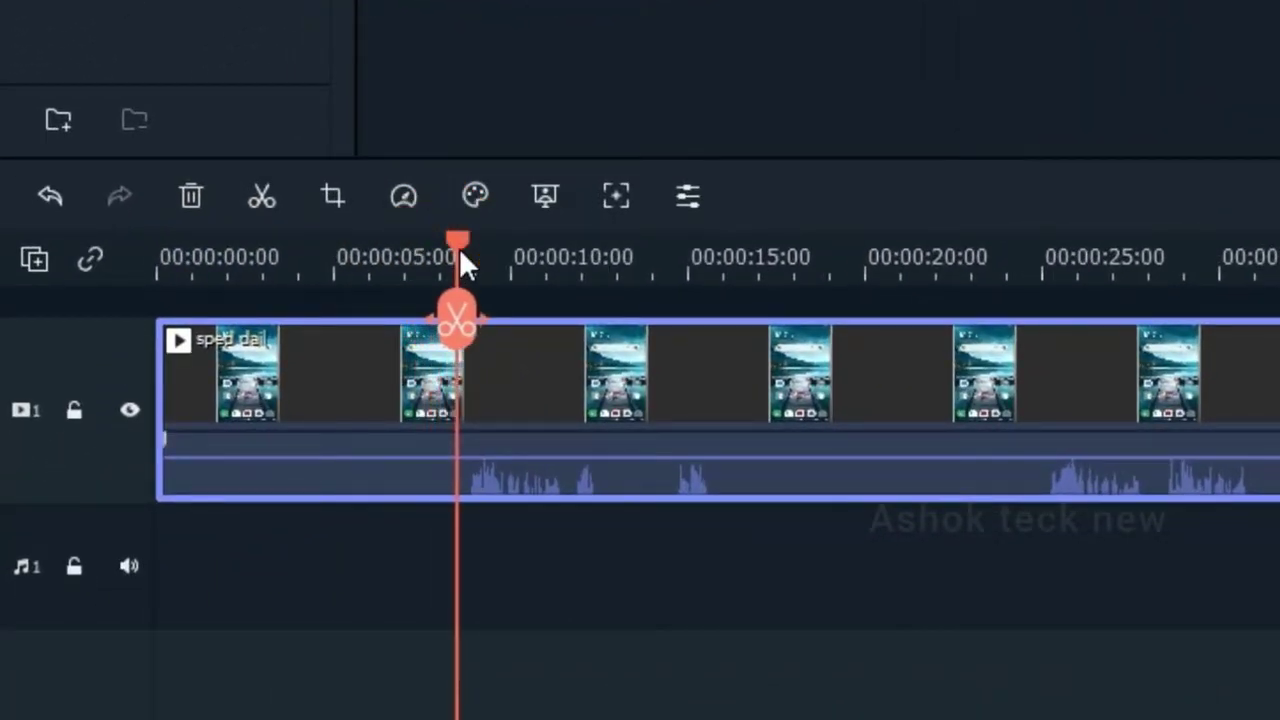
click(462, 331)
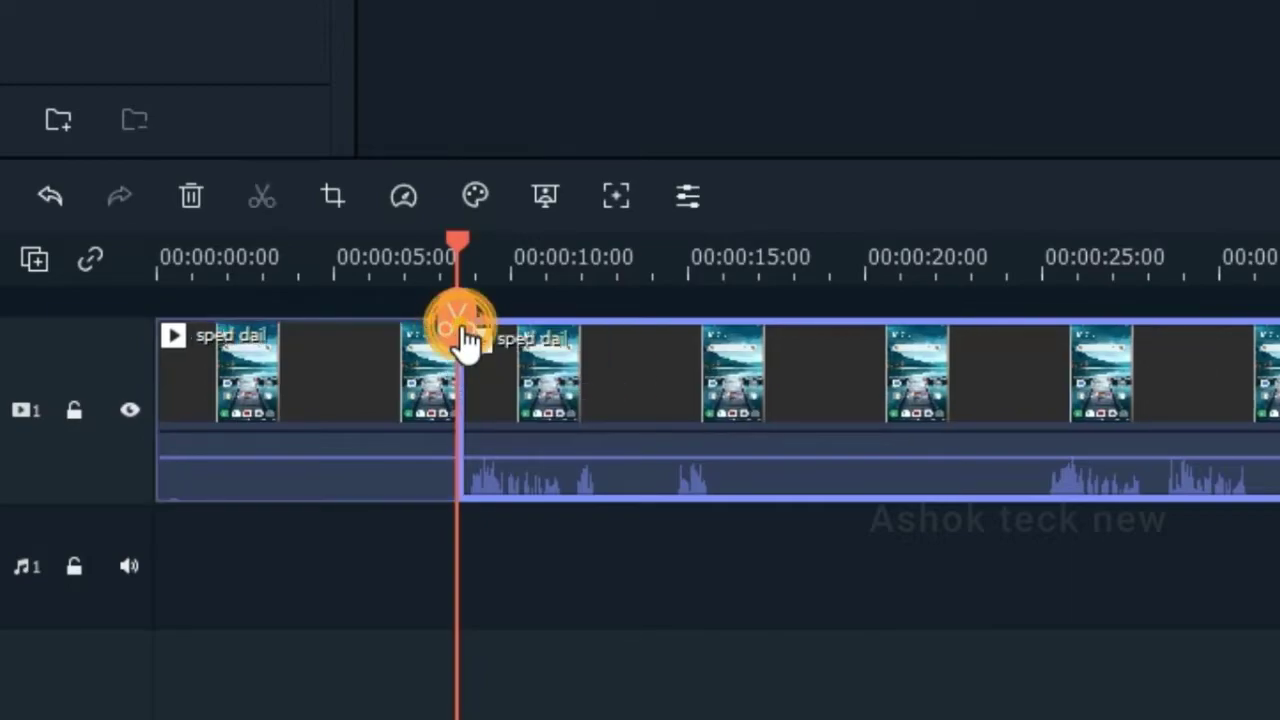
Step: Split the second sped dail segment on video track 1 at about 12.8 seconds
drag(459, 237, 434, 245)
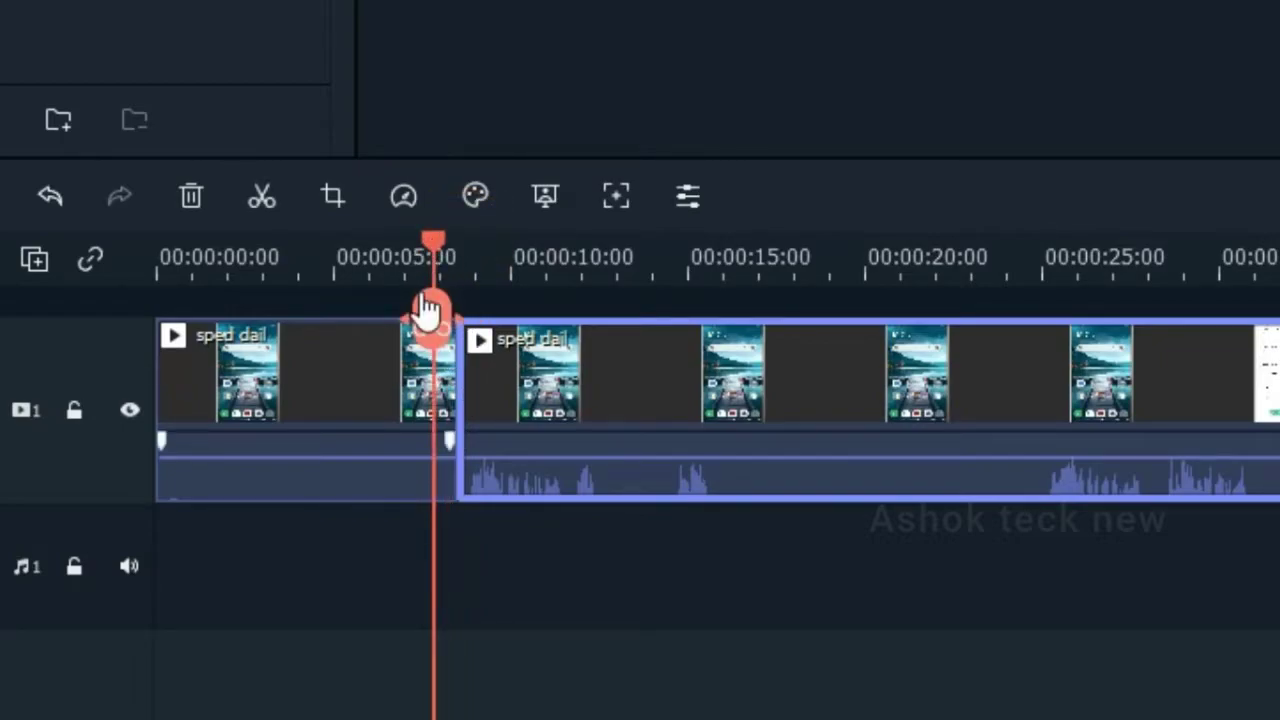
mouse_move(430, 309)
mouse_down()
mouse_move(417, 373)
mouse_move(429, 400)
mouse_move(443, 306)
mouse_up()
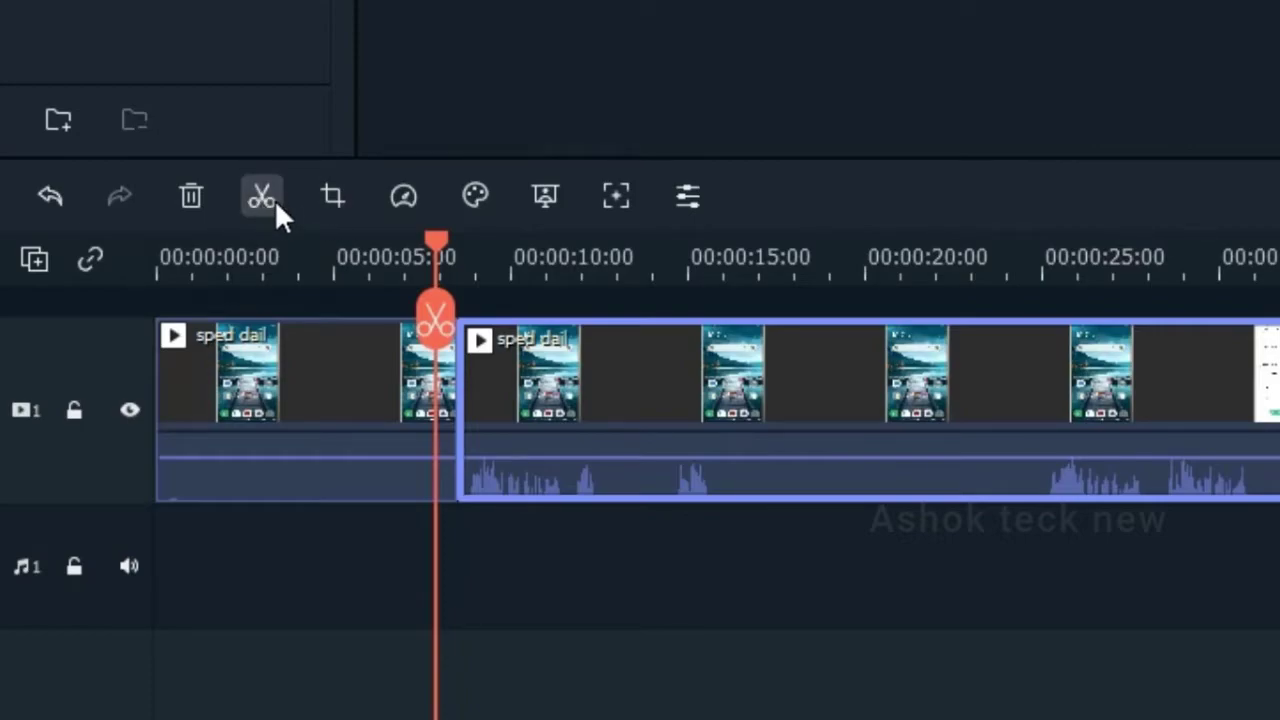
click(609, 255)
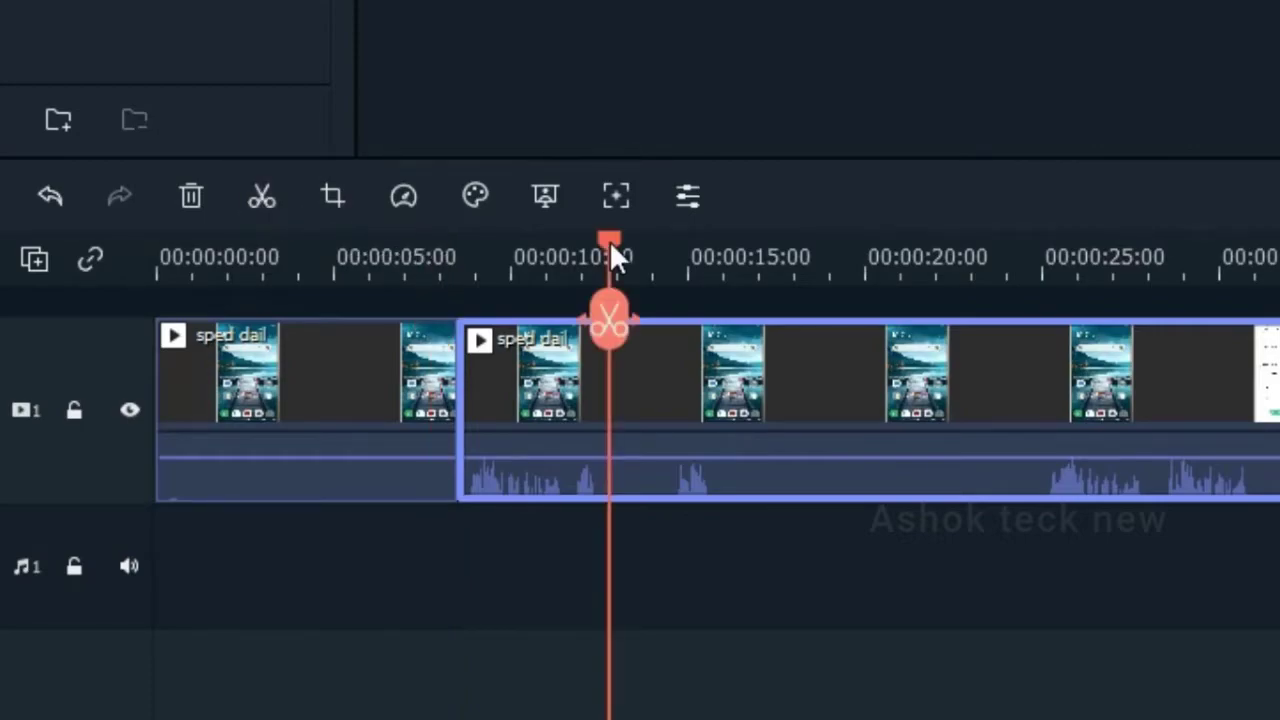
click(261, 194)
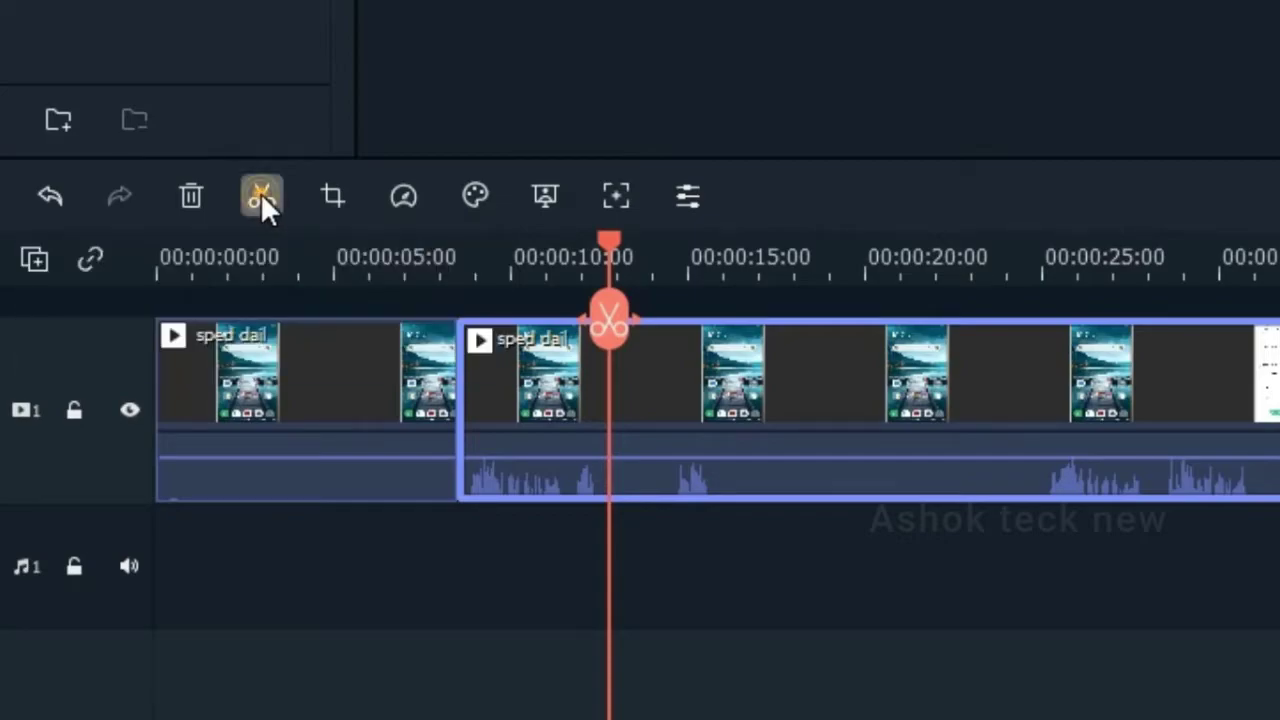
Step: Delete the short middle segment between the two cuts on video track 1
click(545, 395)
drag(610, 242, 620, 280)
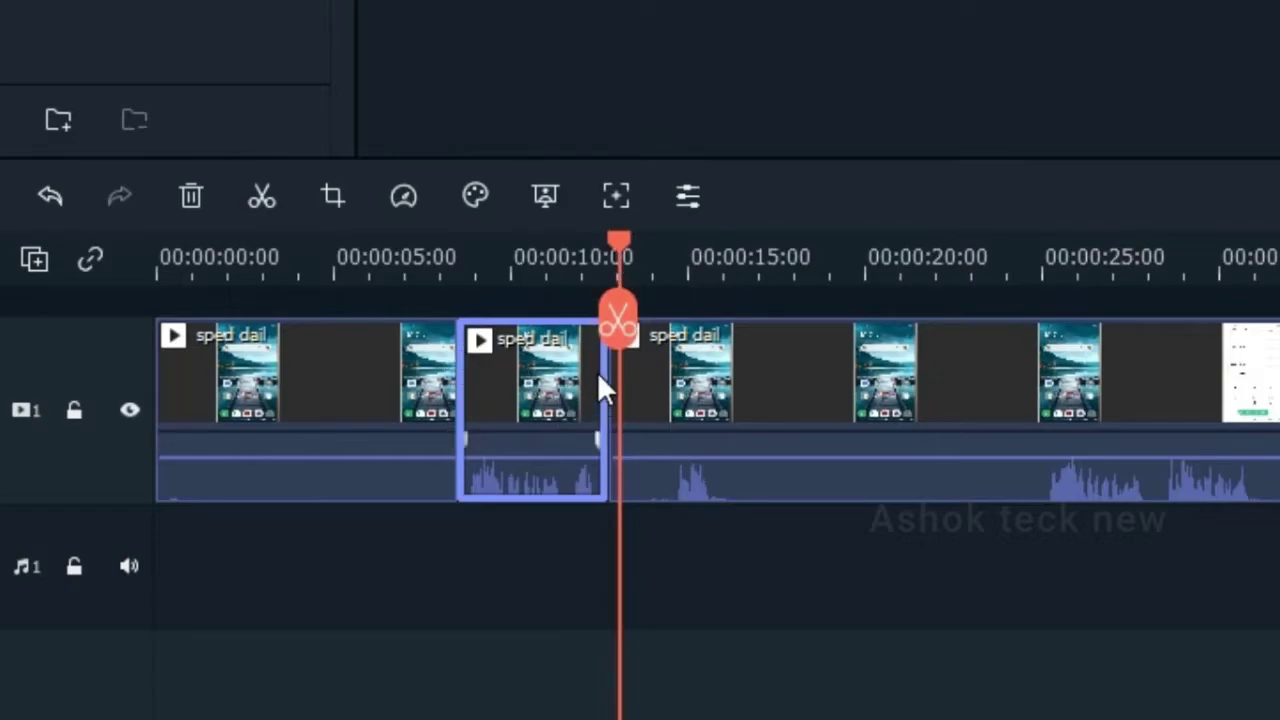
click(521, 381)
click(192, 197)
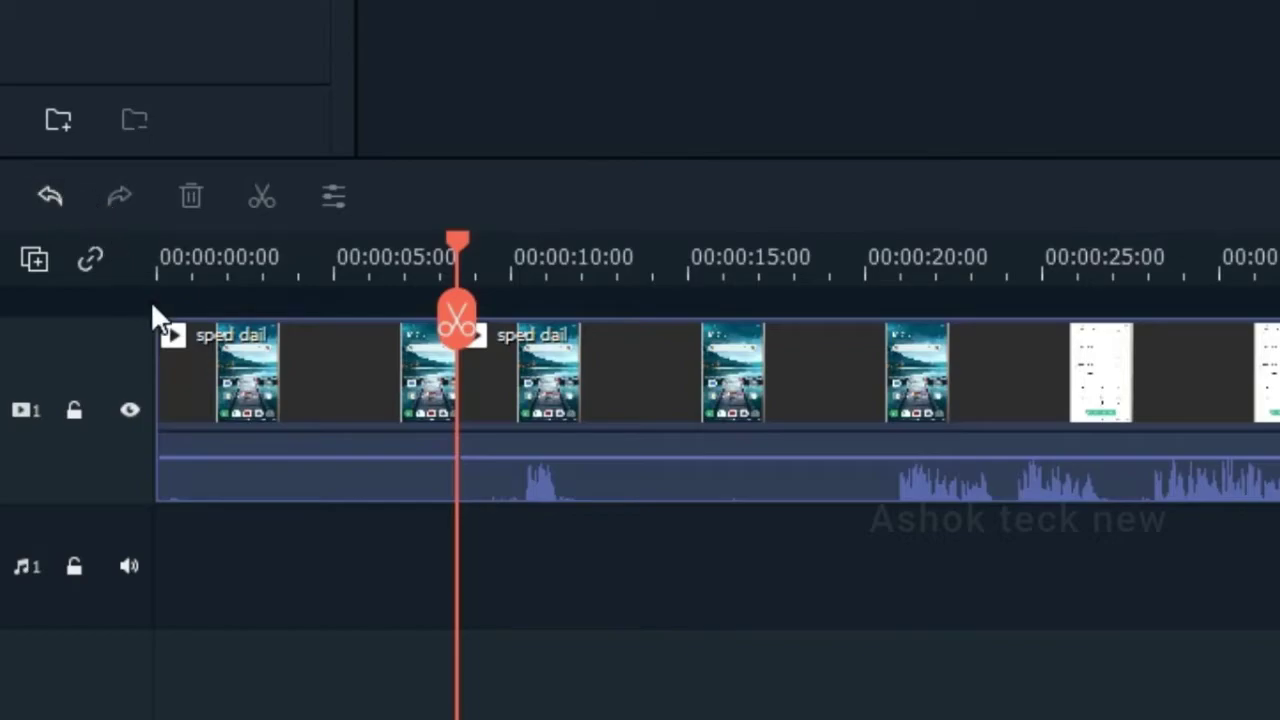
Step: Undo the deletion of the middle segment and redo it
click(48, 197)
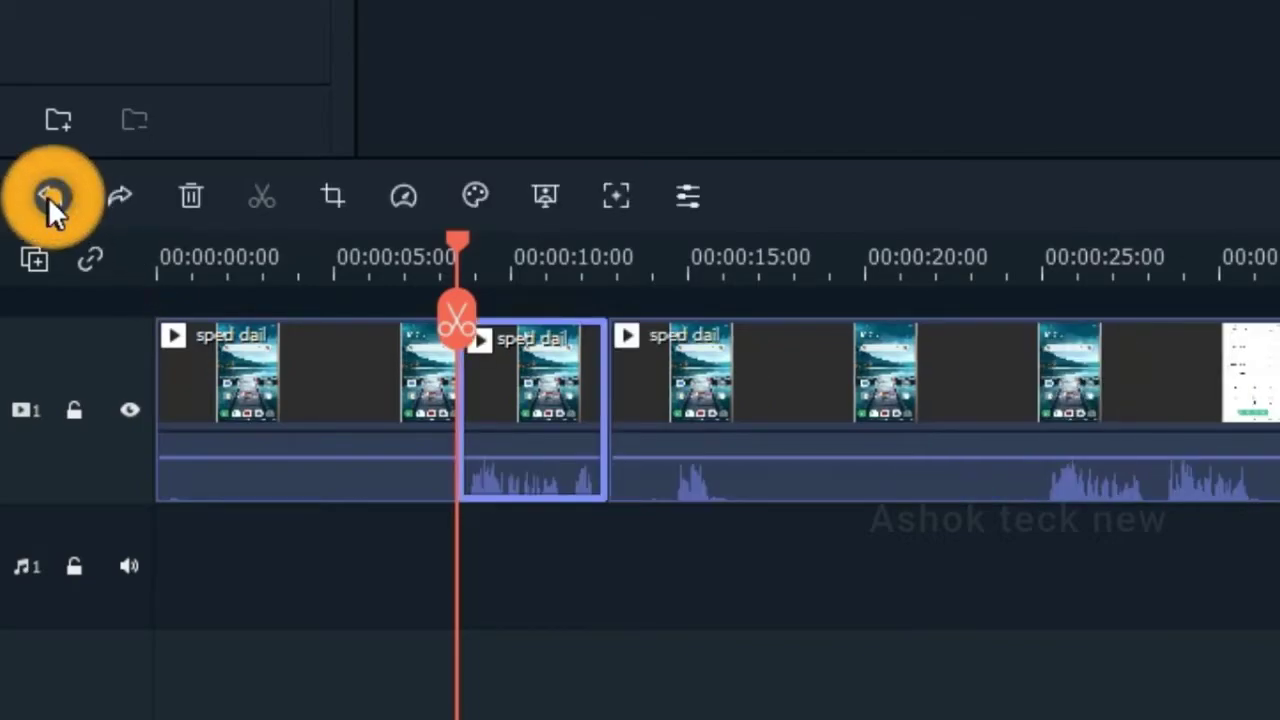
click(112, 190)
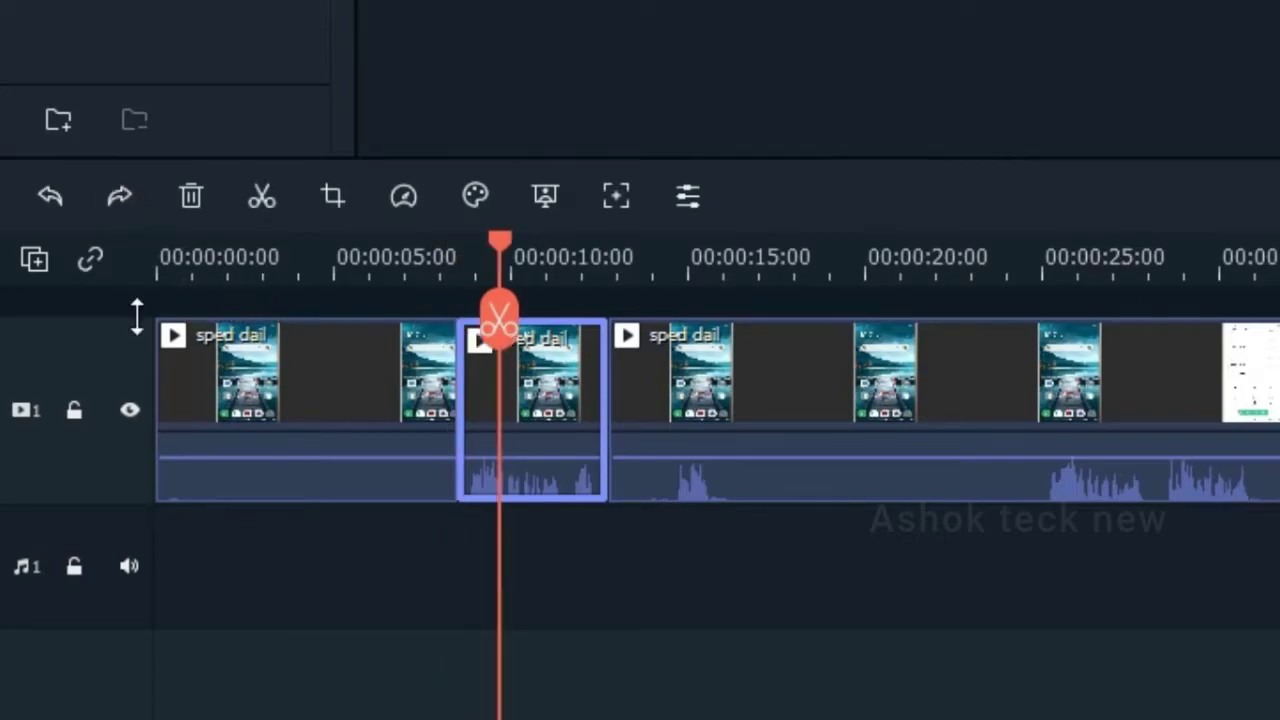
click(122, 188)
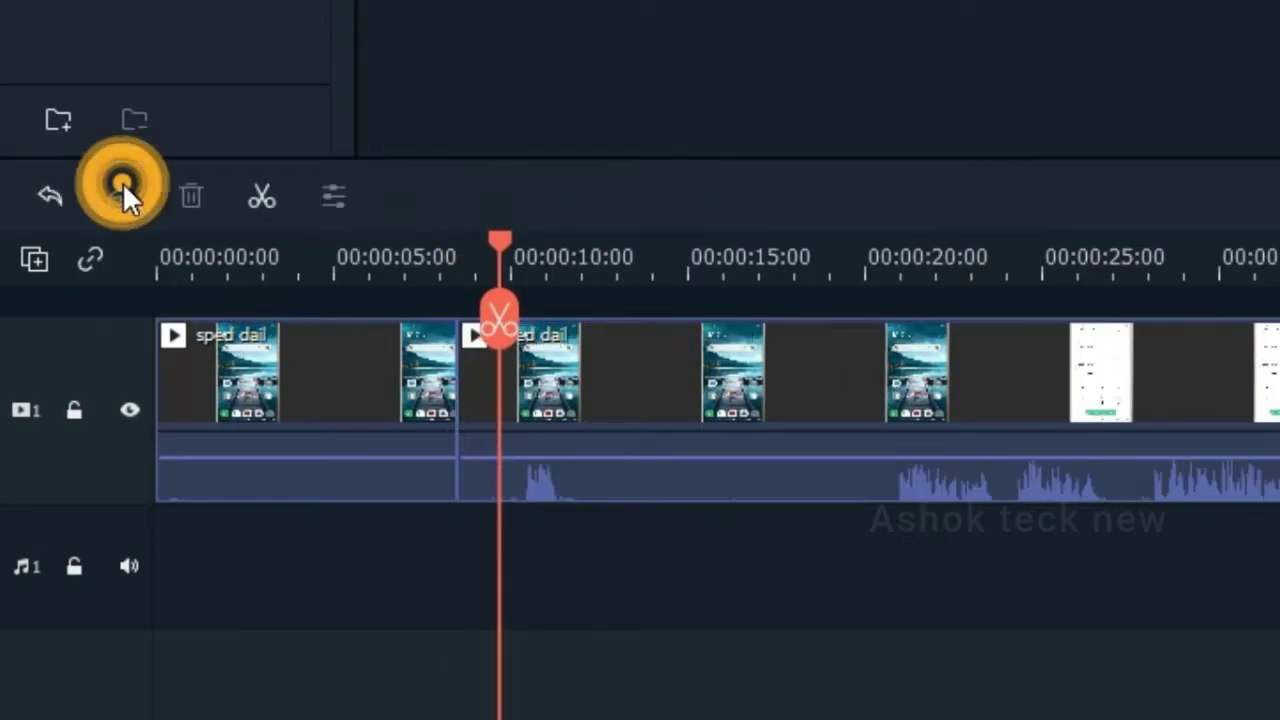
Step: Undo the deletion of the middle segment on video track 1 and play the timeline from 00:00:17:22
click(48, 197)
drag(502, 241, 671, 279)
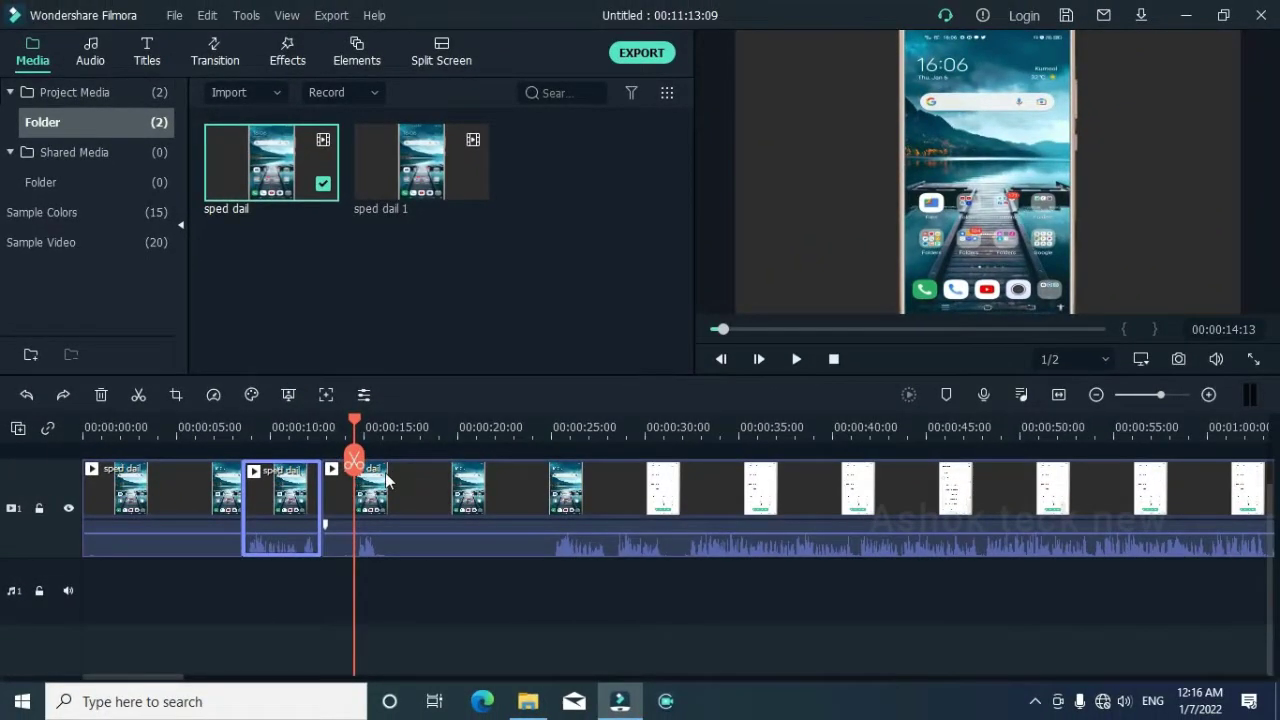
drag(355, 420, 417, 431)
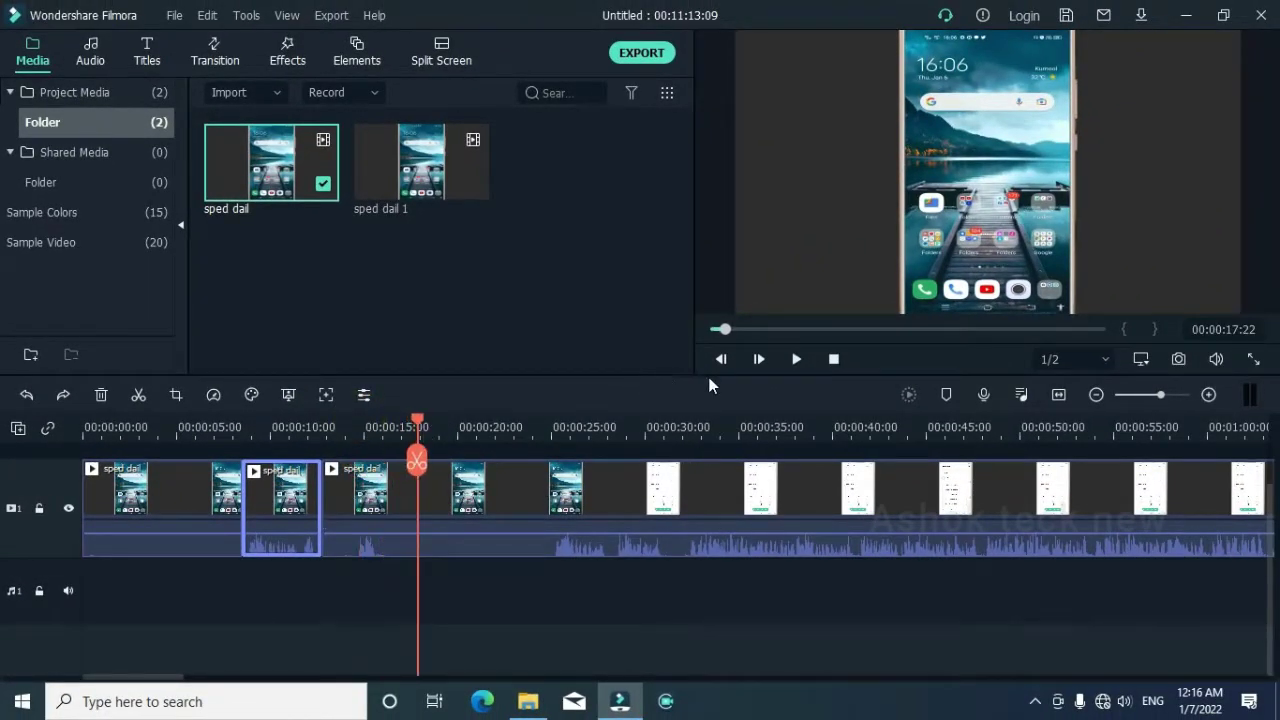
click(797, 359)
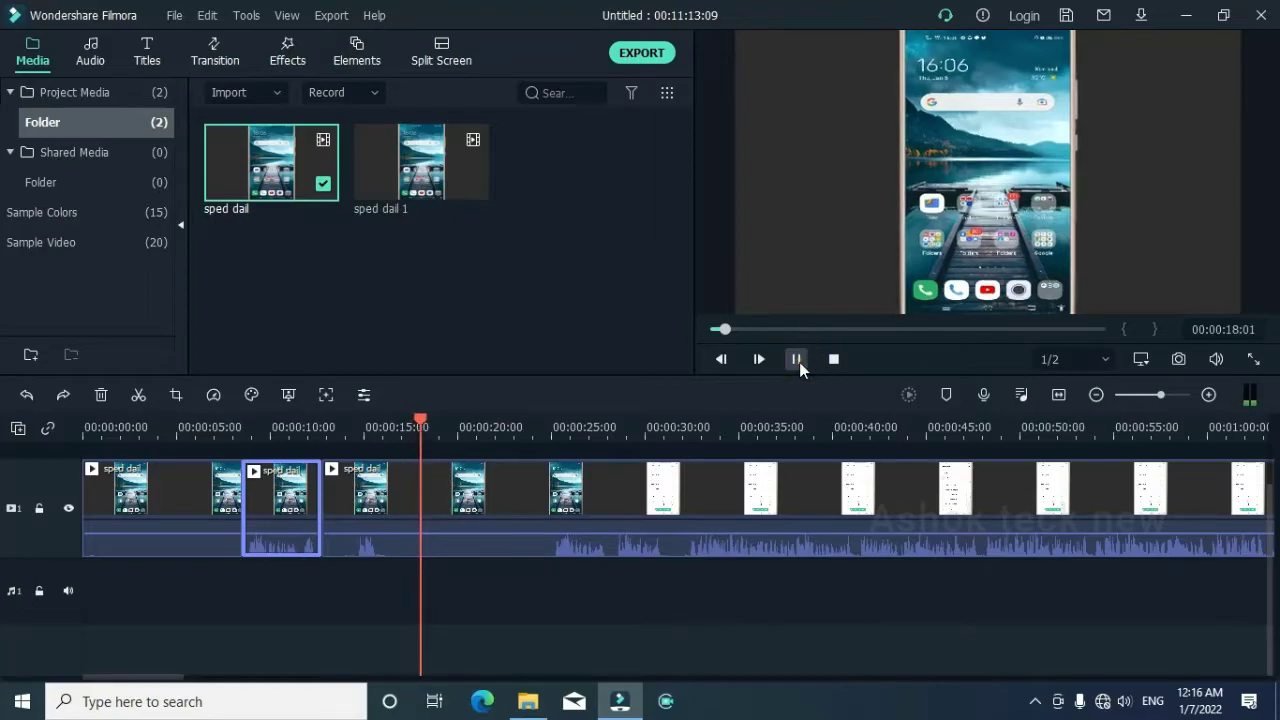
click(797, 359)
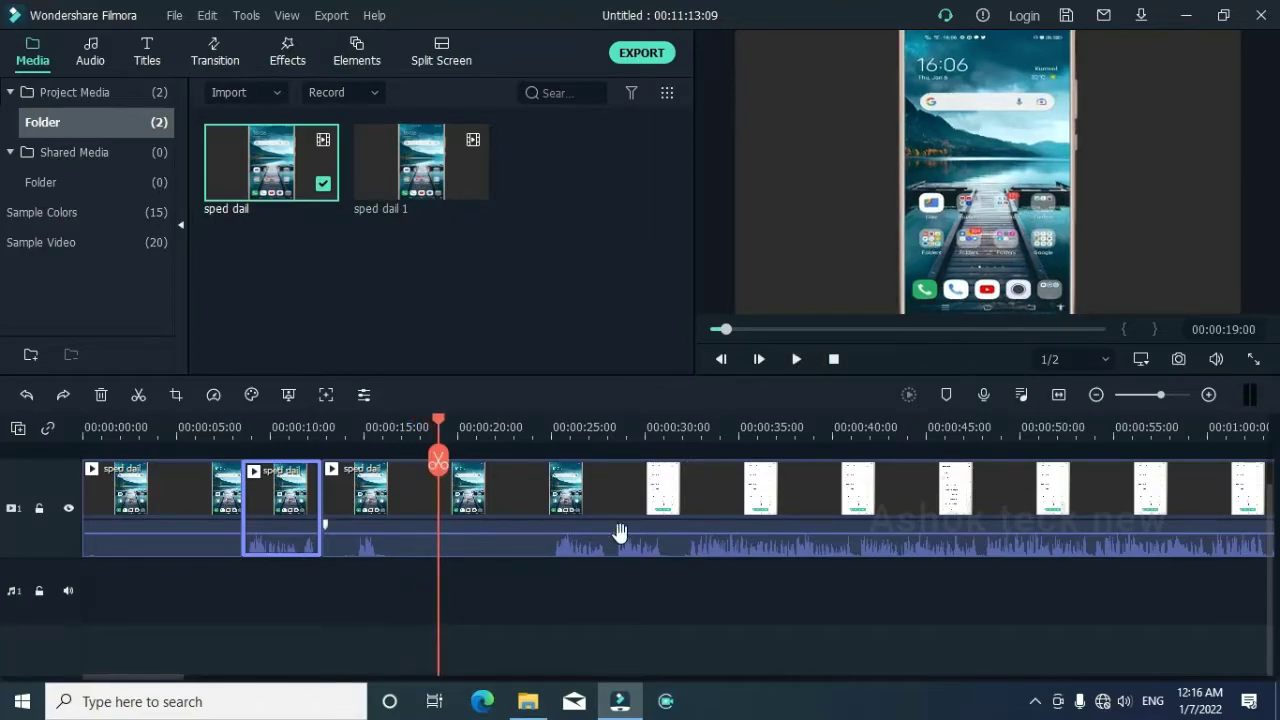
key(space)
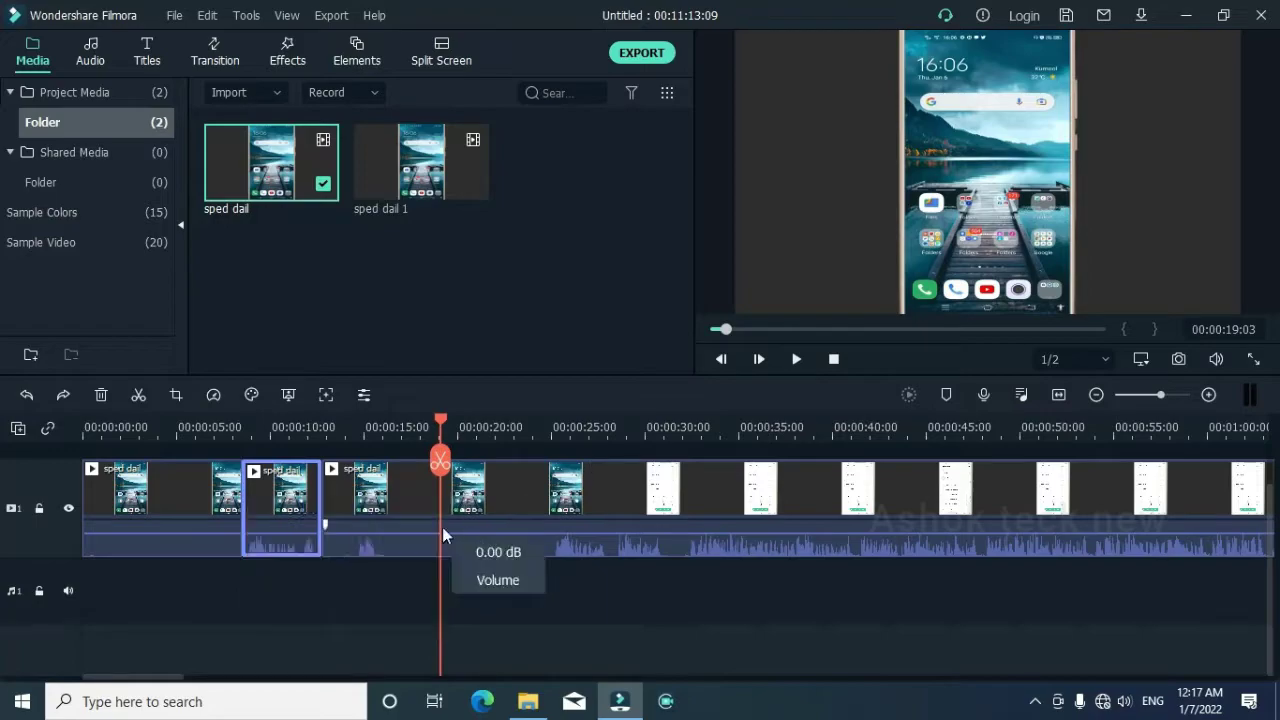
Step: Split the last sped dail segment on video track 1 at 00:00:24:21 and at 00:00:28:03
drag(443, 528, 548, 480)
click(548, 480)
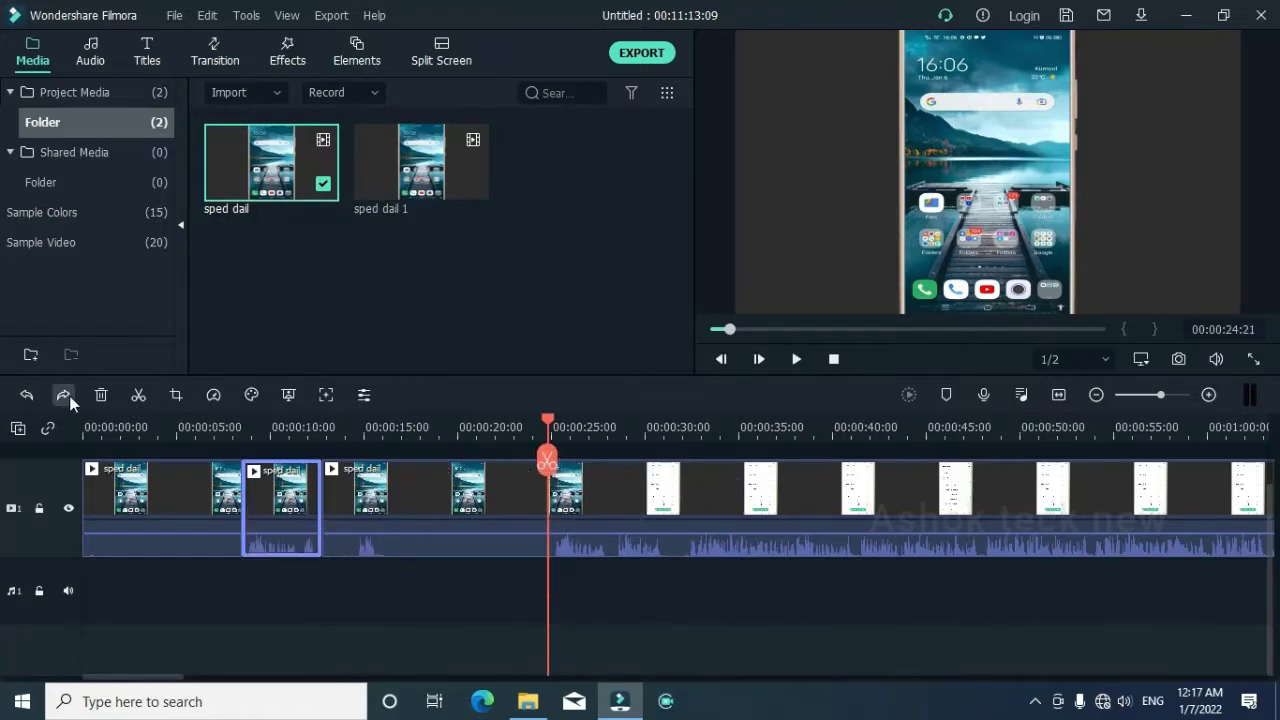
click(138, 396)
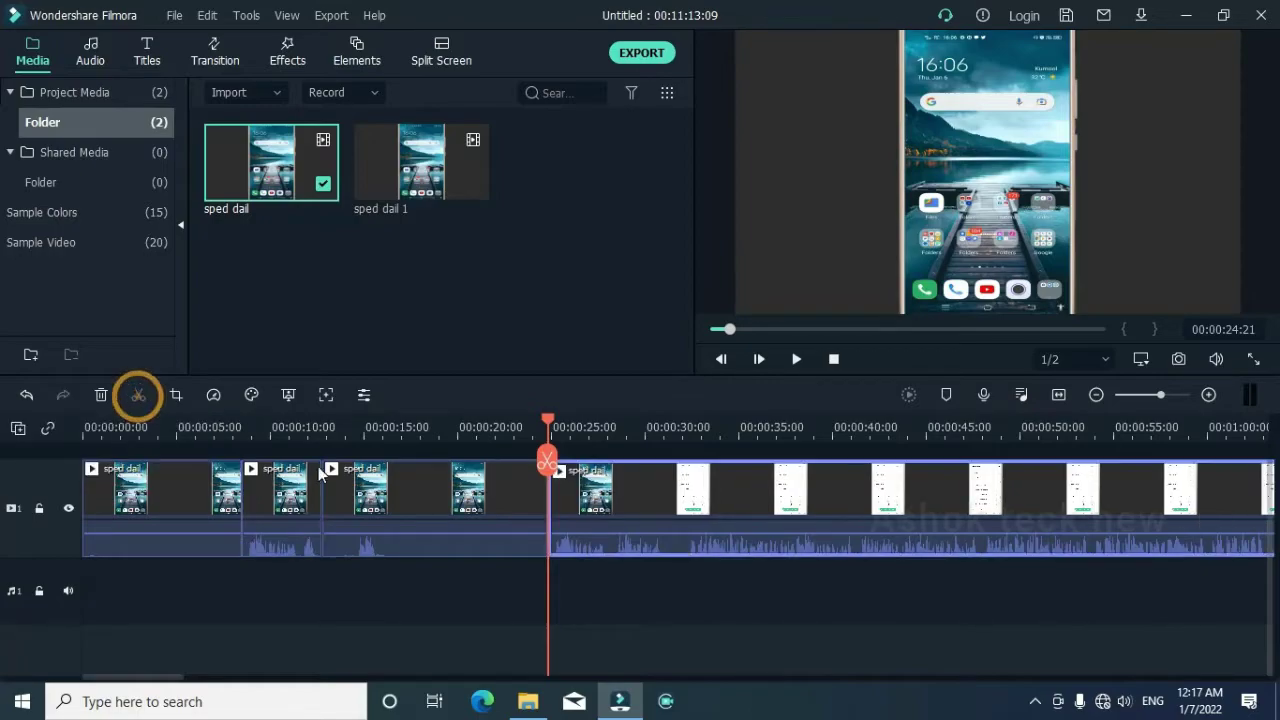
drag(549, 452, 614, 472)
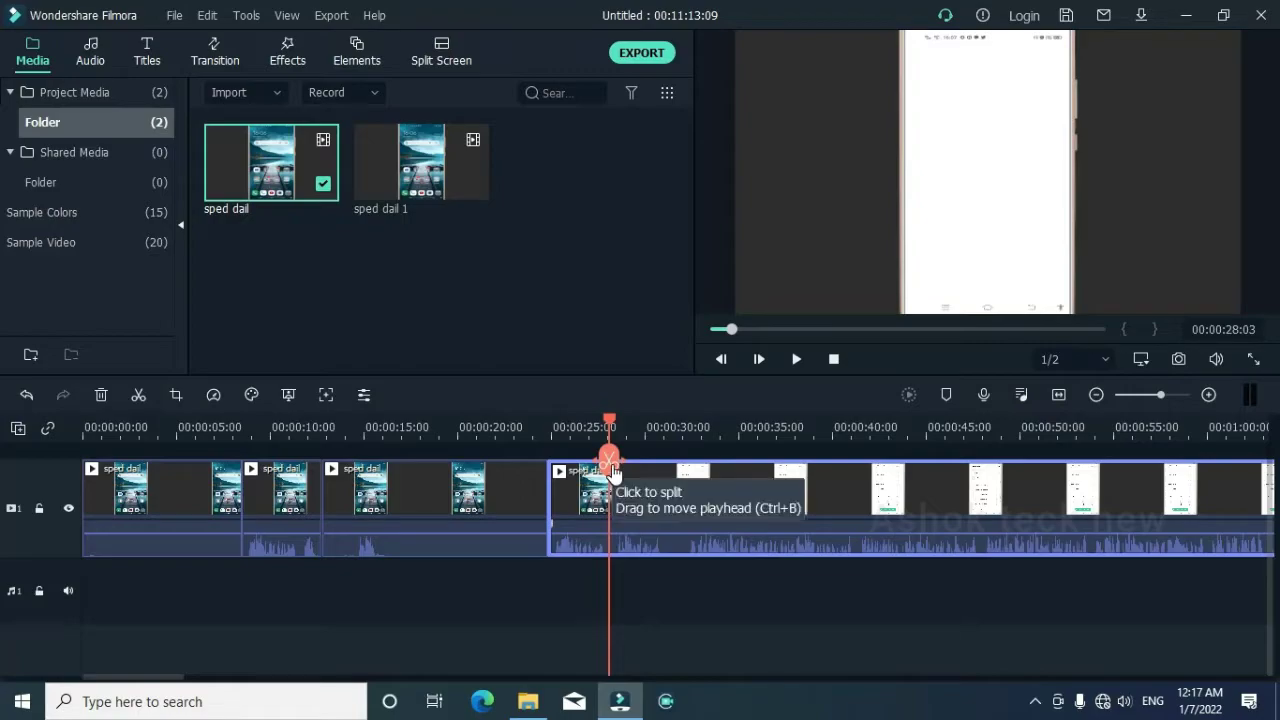
click(611, 464)
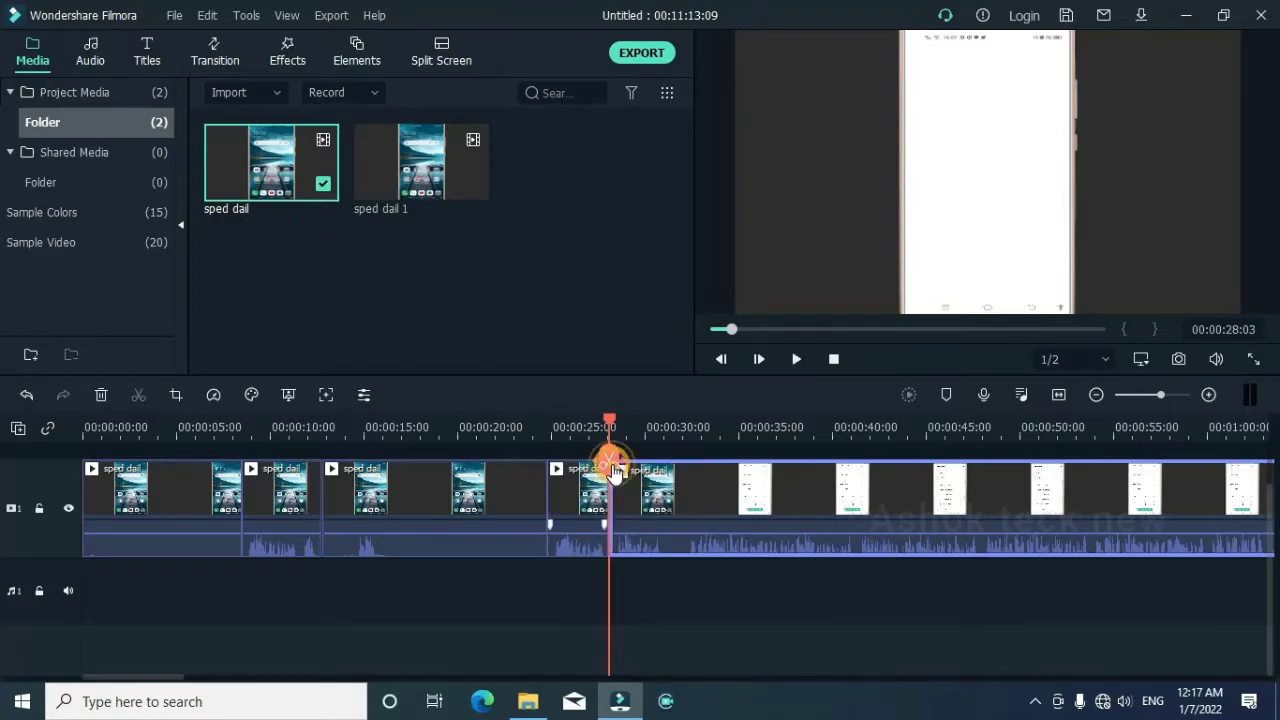
Step: Delete the short segment between the cuts at 24:21 and 28:03, undo the deletion and repeat it
click(578, 507)
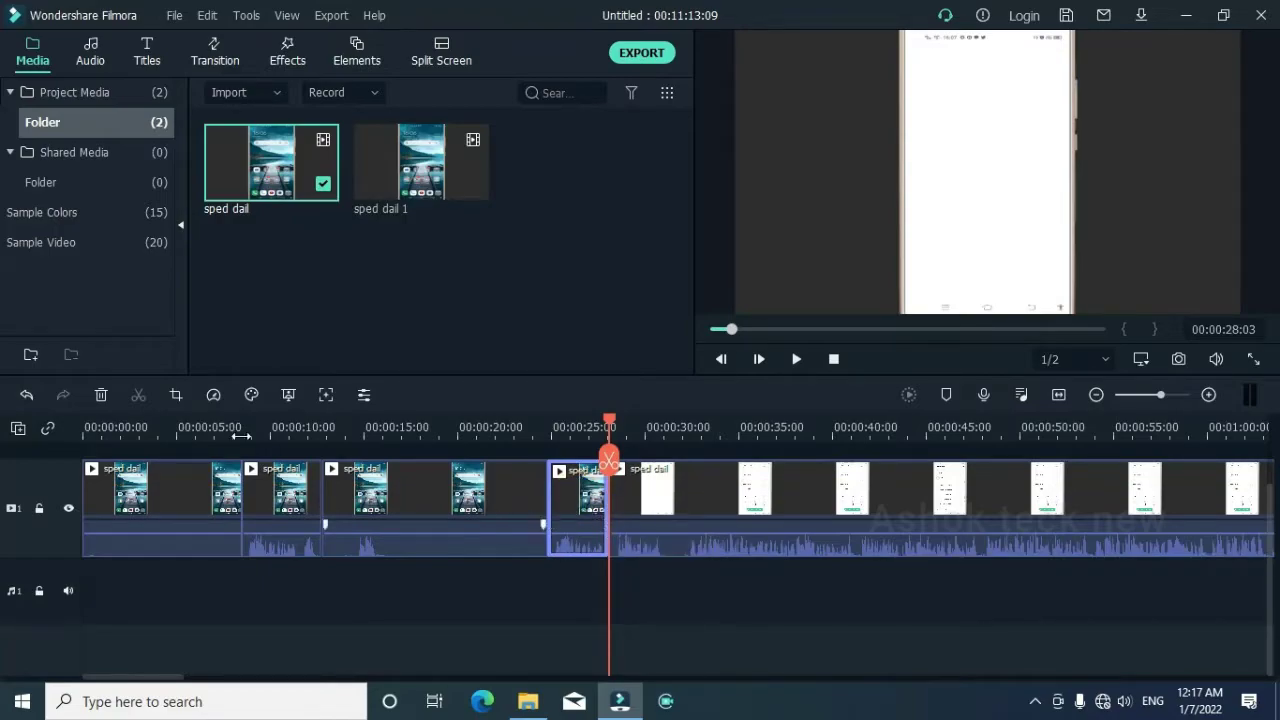
click(105, 396)
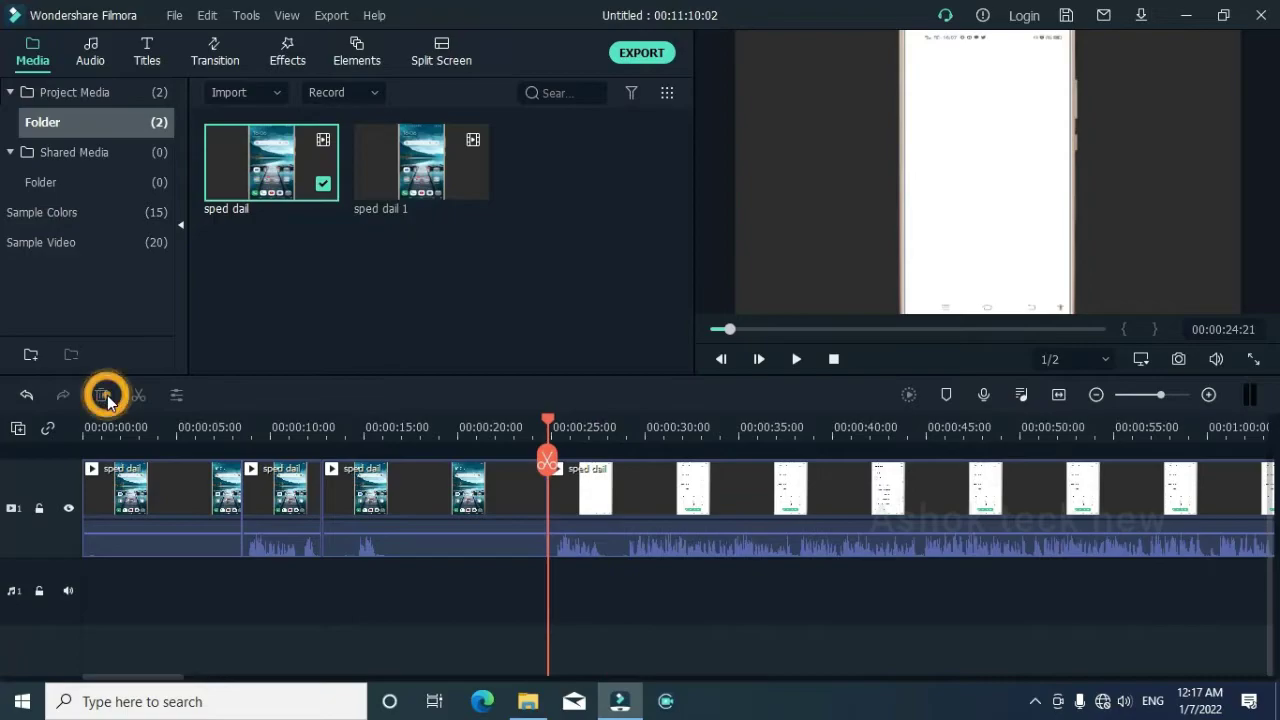
key(ctrl+x)
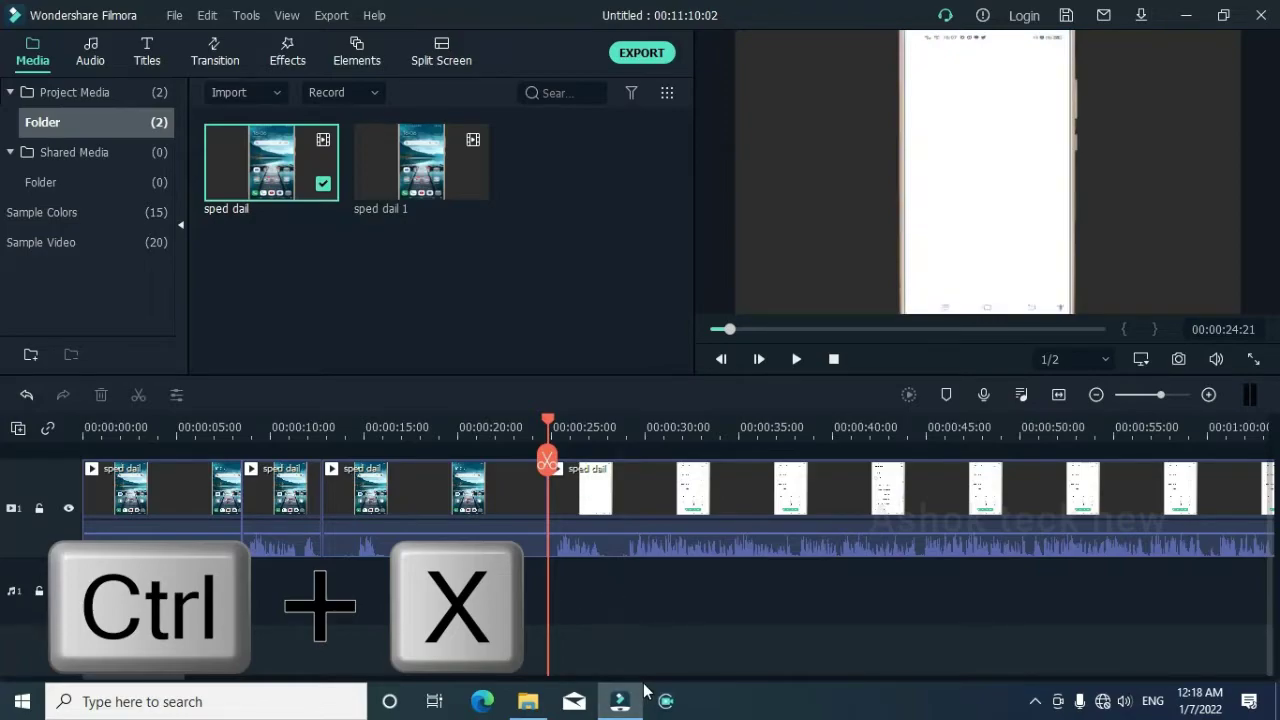
key(ctrl+z)
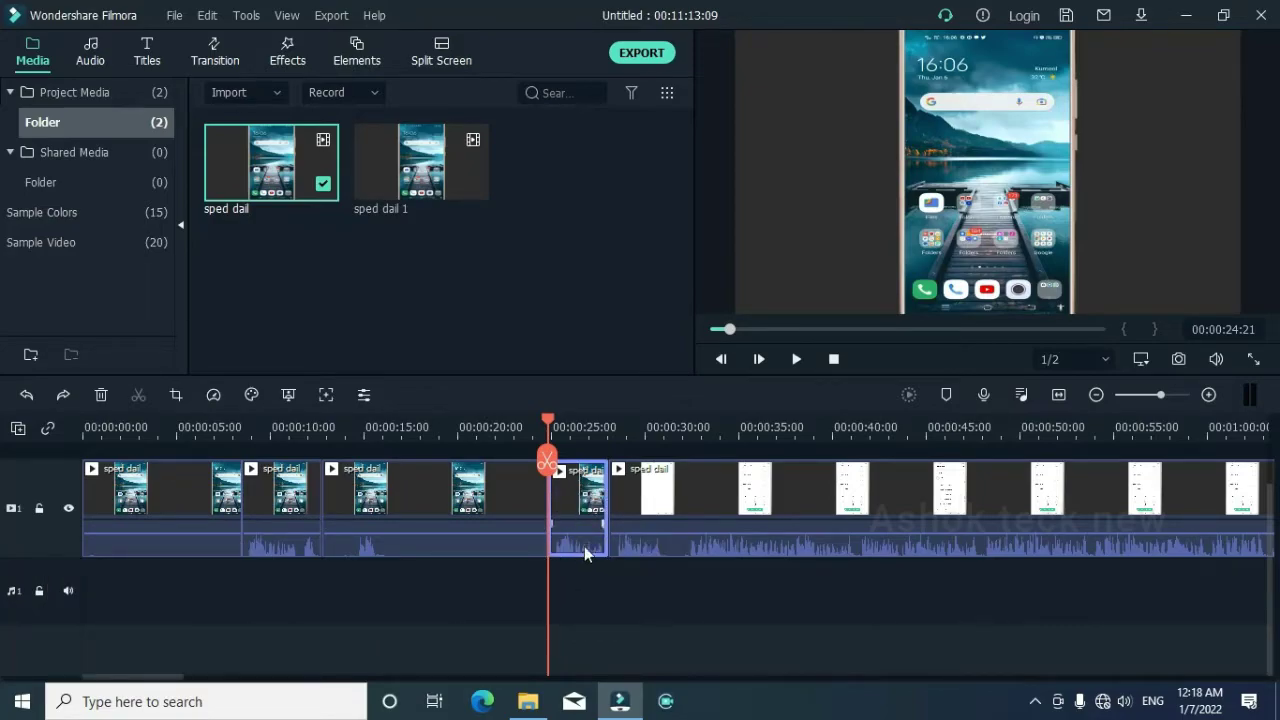
key(Delete)
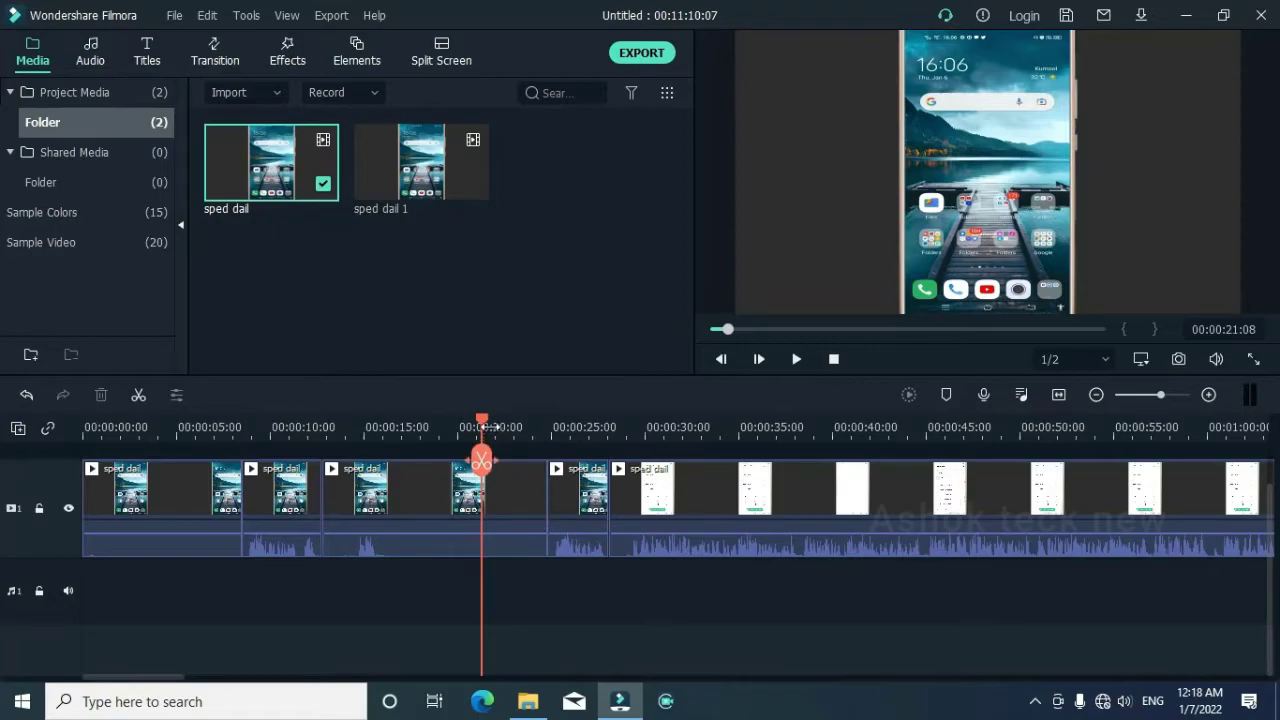
Step: Mute the short sped dail segment that starts at about 25 seconds on video track 1
drag(481, 420, 540, 452)
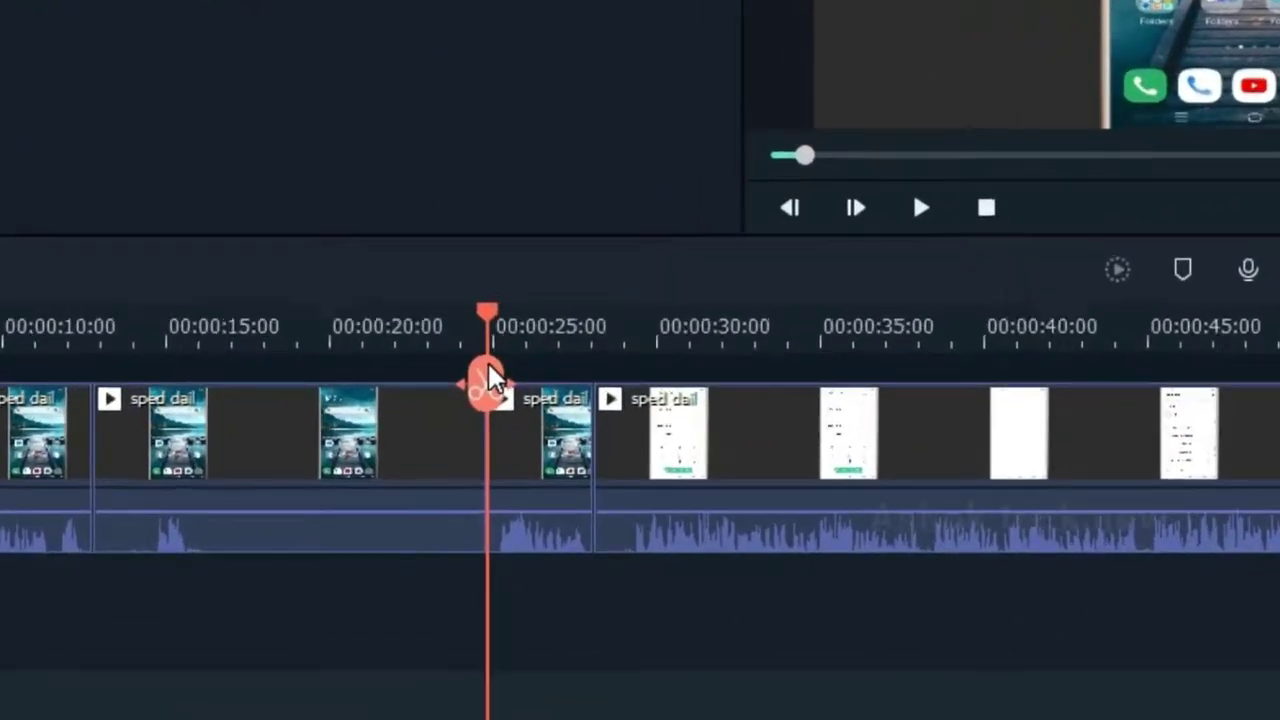
click(586, 520)
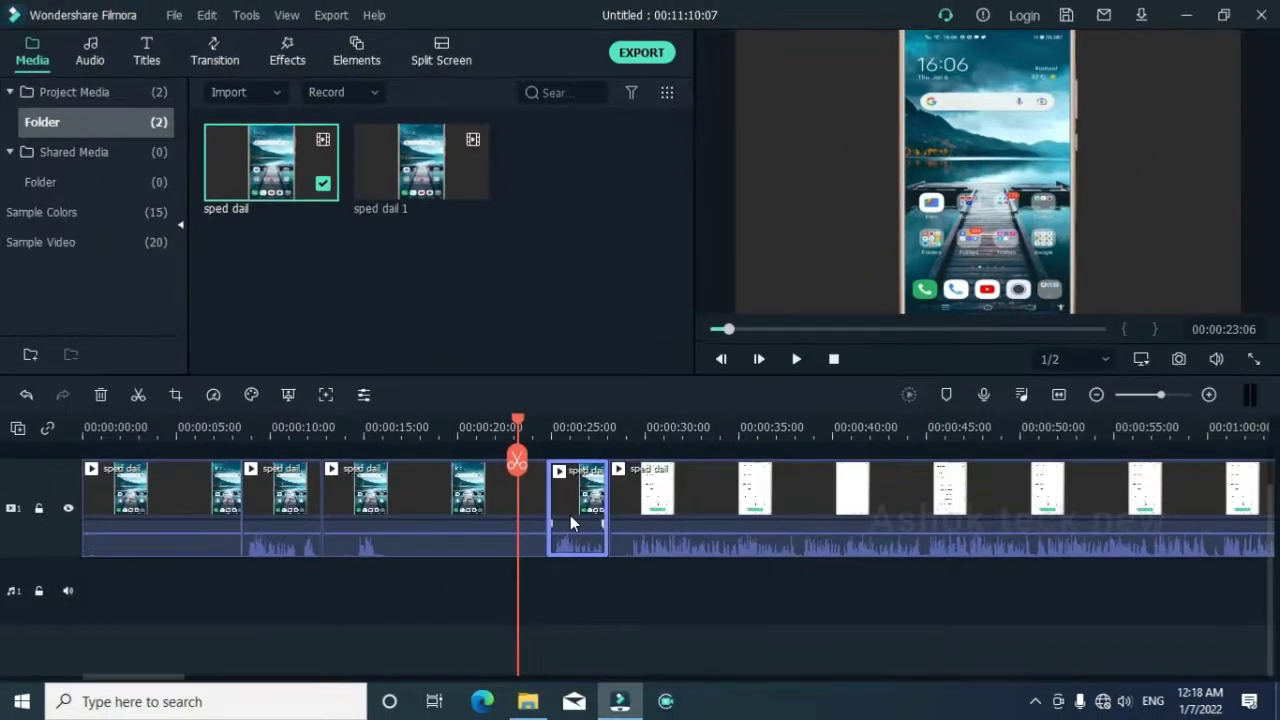
right_click(519, 471)
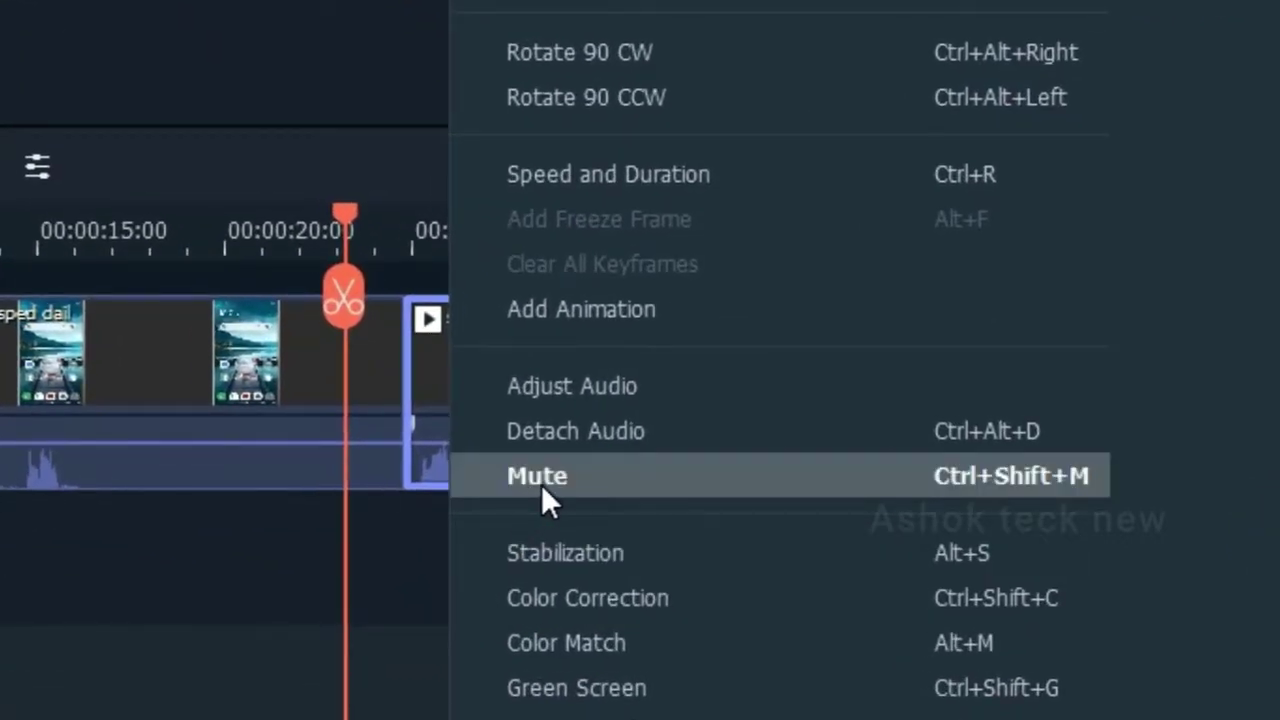
click(539, 480)
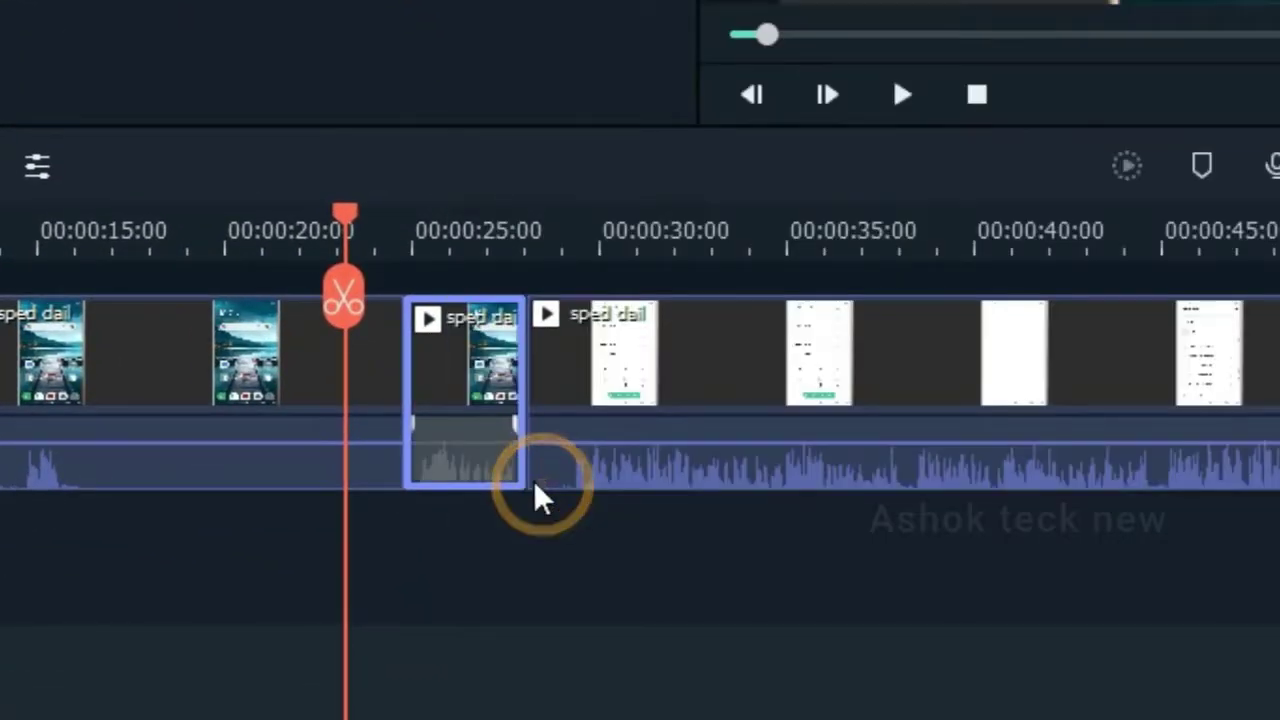
Step: Unmute the short sped dail segment at about 25 seconds
click(550, 424)
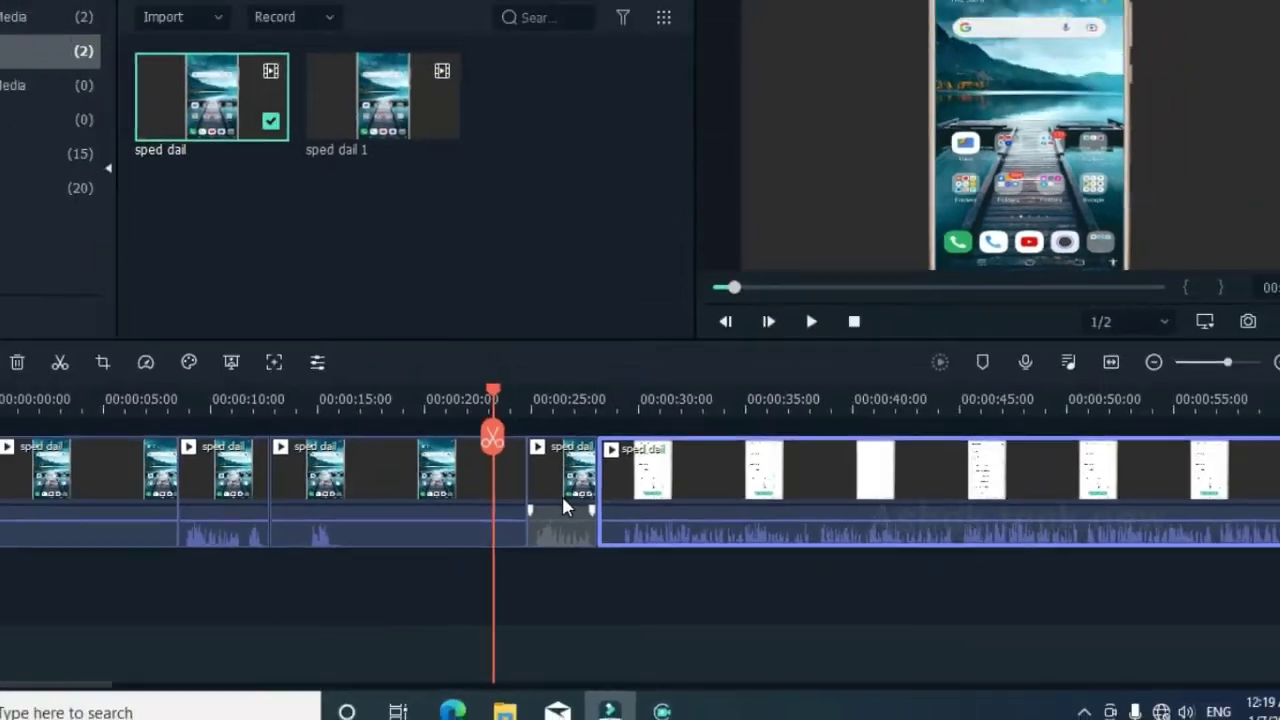
click(563, 500)
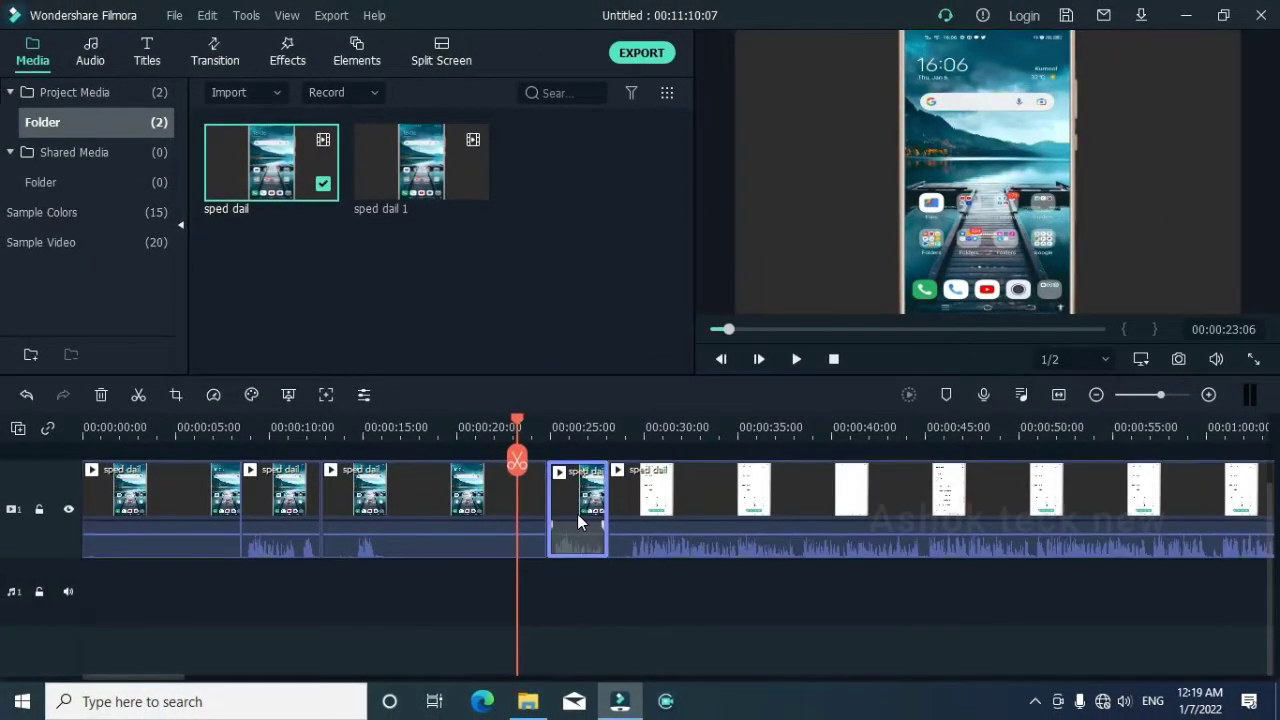
right_click(580, 513)
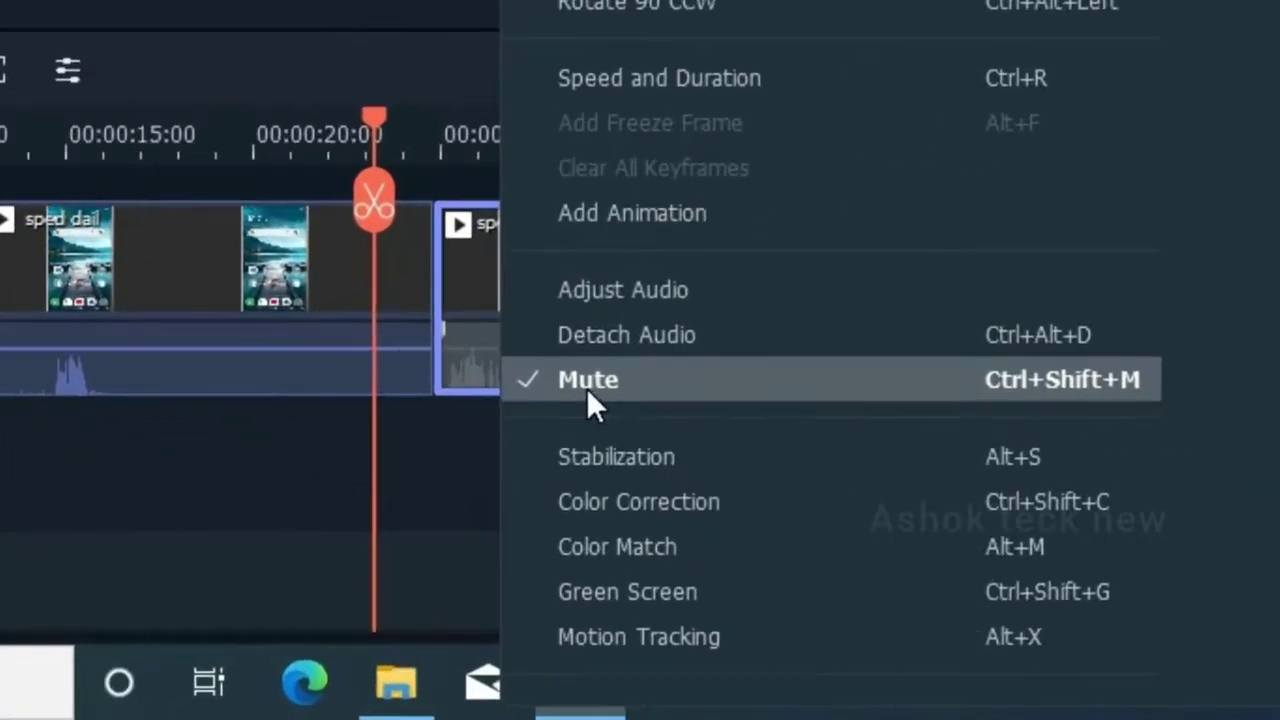
click(622, 554)
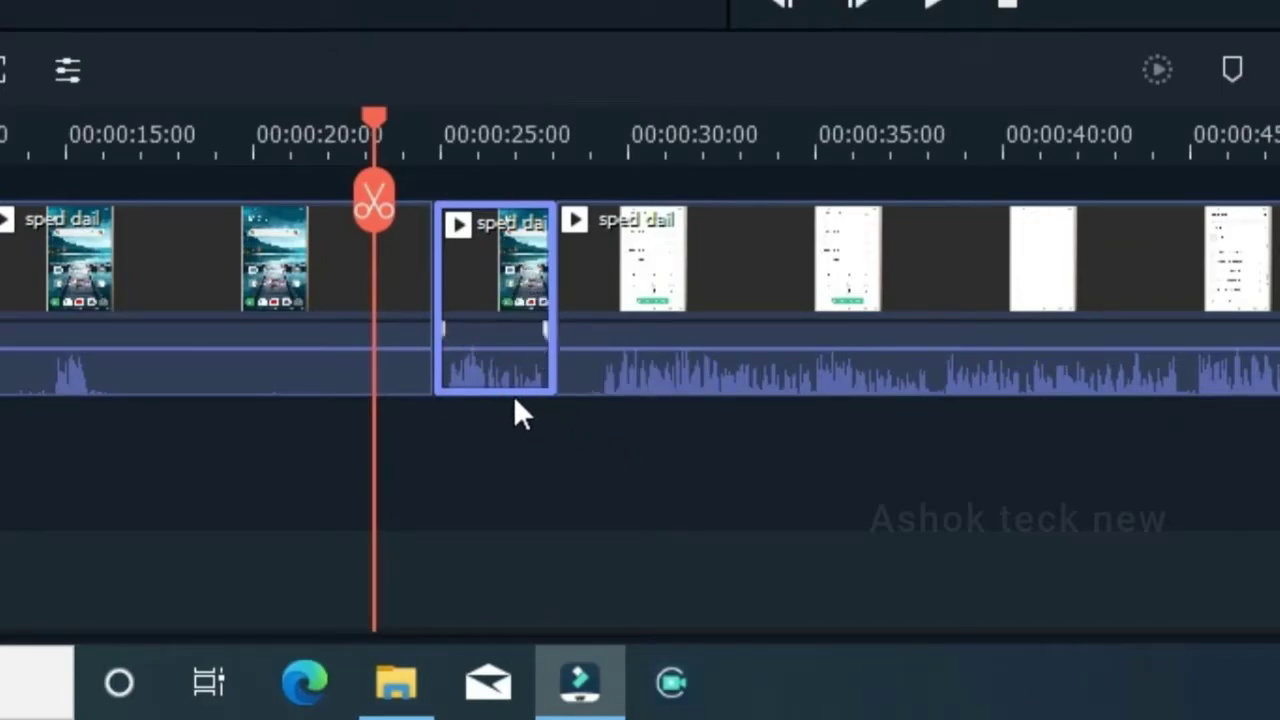
Step: Try the short segment's volume at -32.25 dB and 12.00 dB, and set it to about -3.19 dB
drag(523, 362, 521, 340)
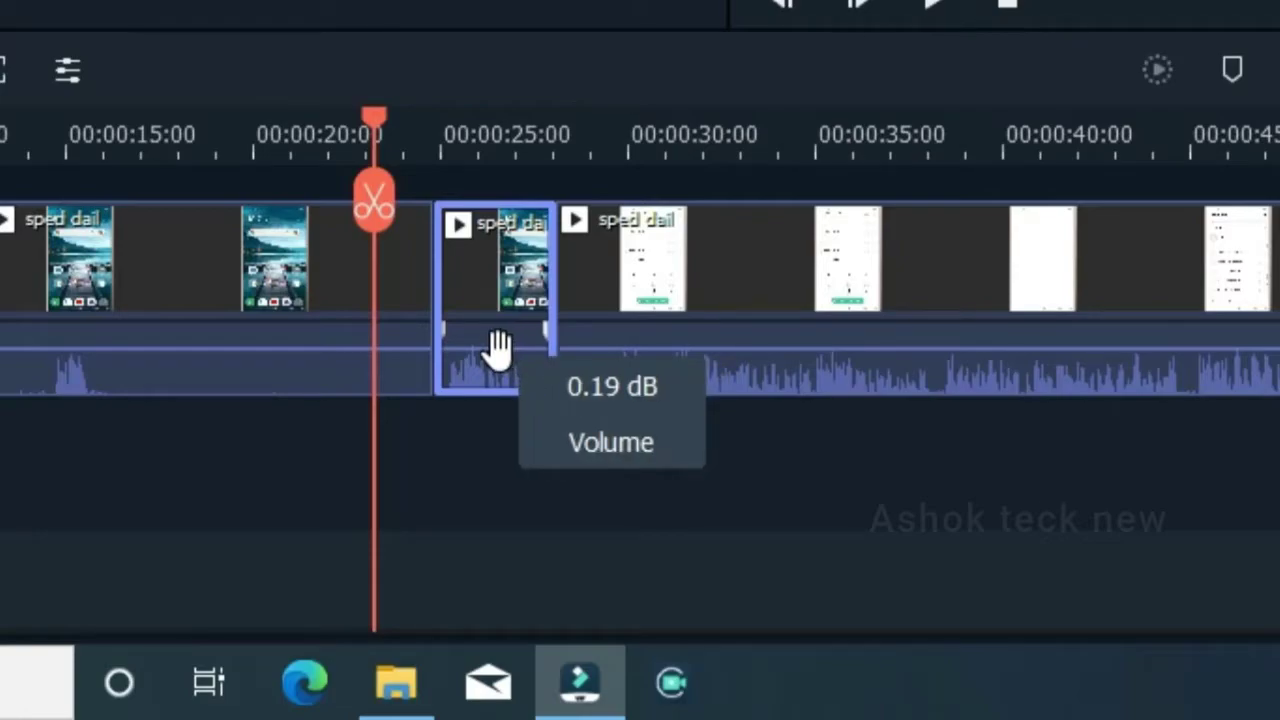
click(497, 342)
drag(497, 352, 494, 380)
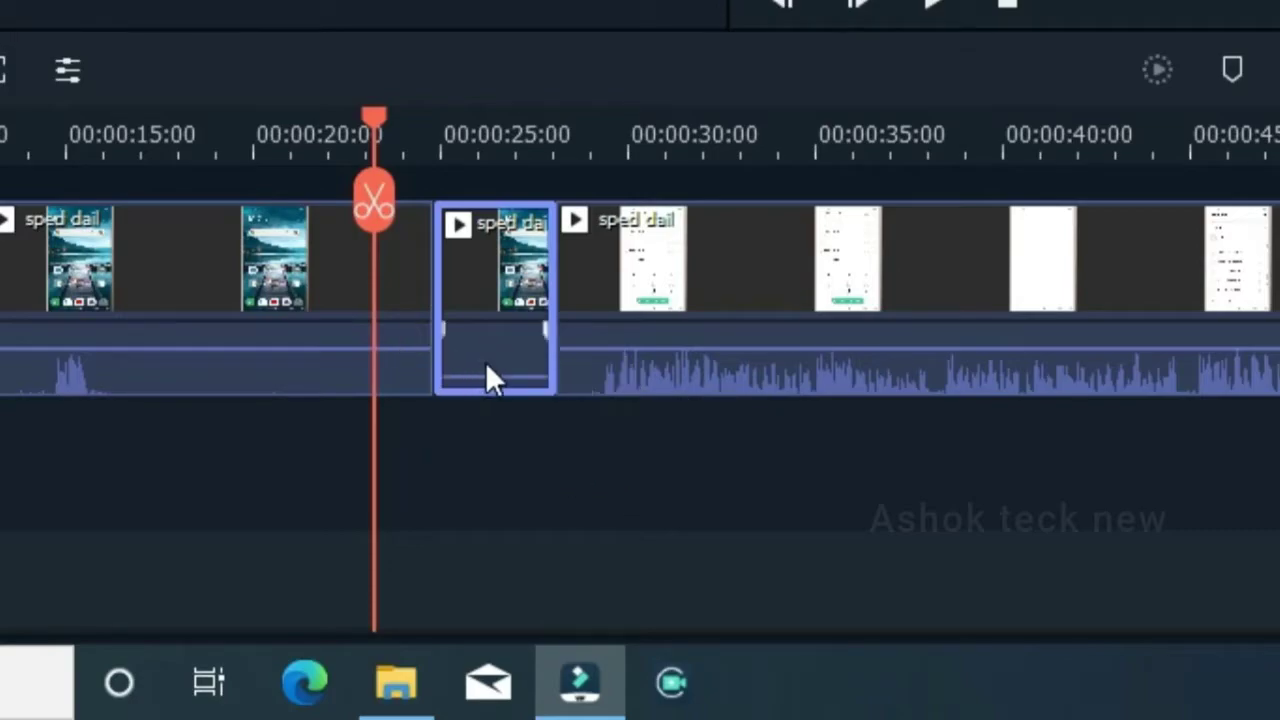
mouse_move(494, 372)
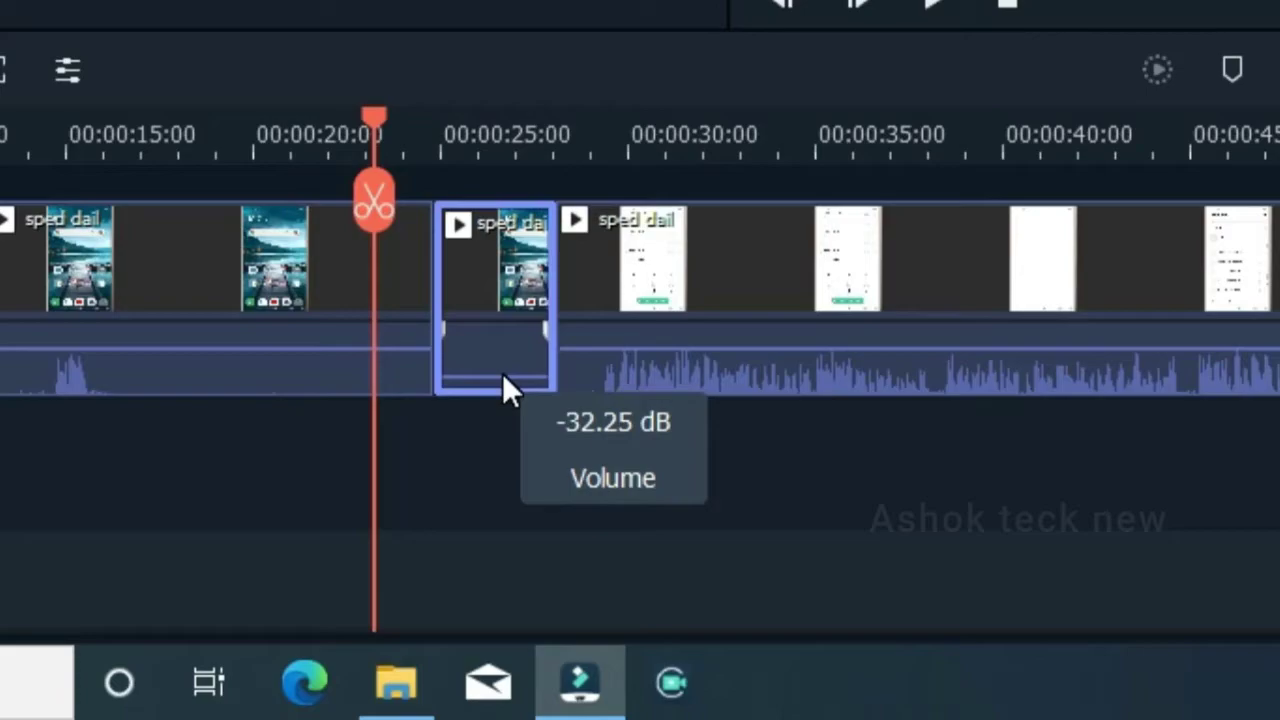
drag(502, 373, 506, 328)
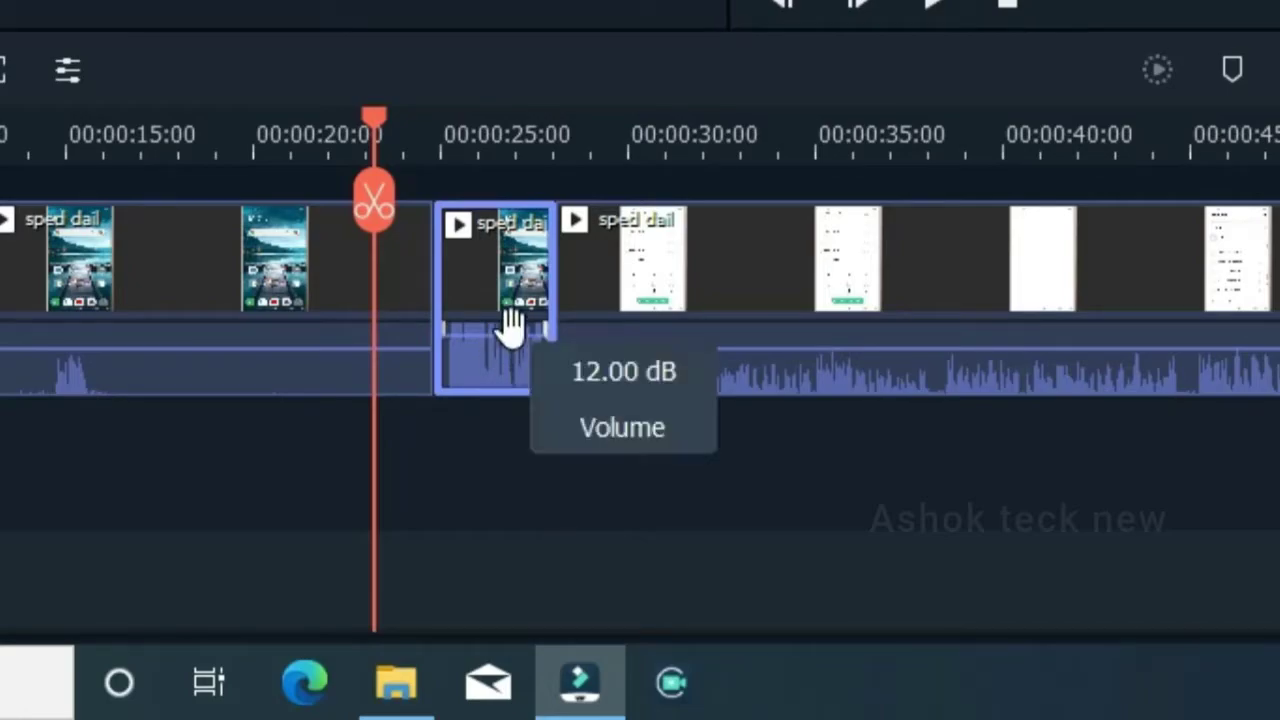
drag(503, 334, 507, 358)
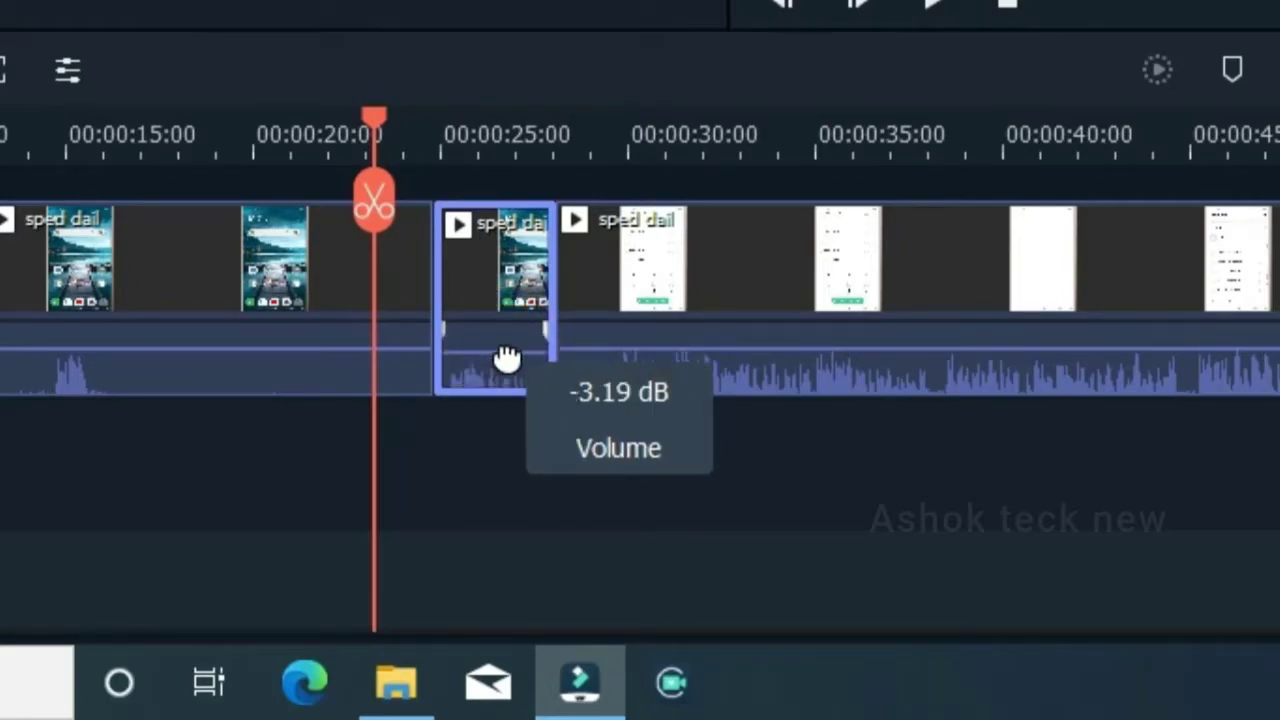
Step: Raise the volume of the long sped dail segment that follows the short one
mouse_move(866, 349)
mouse_down()
mouse_move(862, 385)
mouse_move(869, 340)
mouse_move(877, 363)
mouse_move(889, 341)
mouse_up()
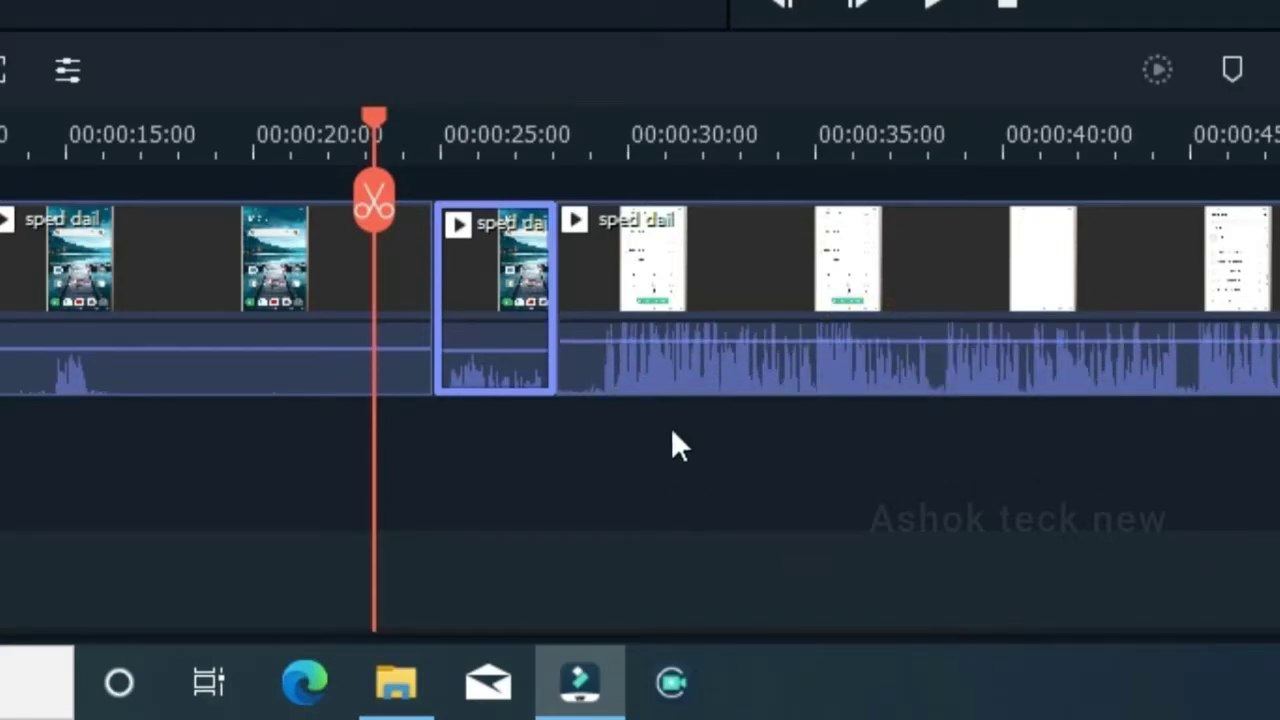
drag(625, 240, 293, 229)
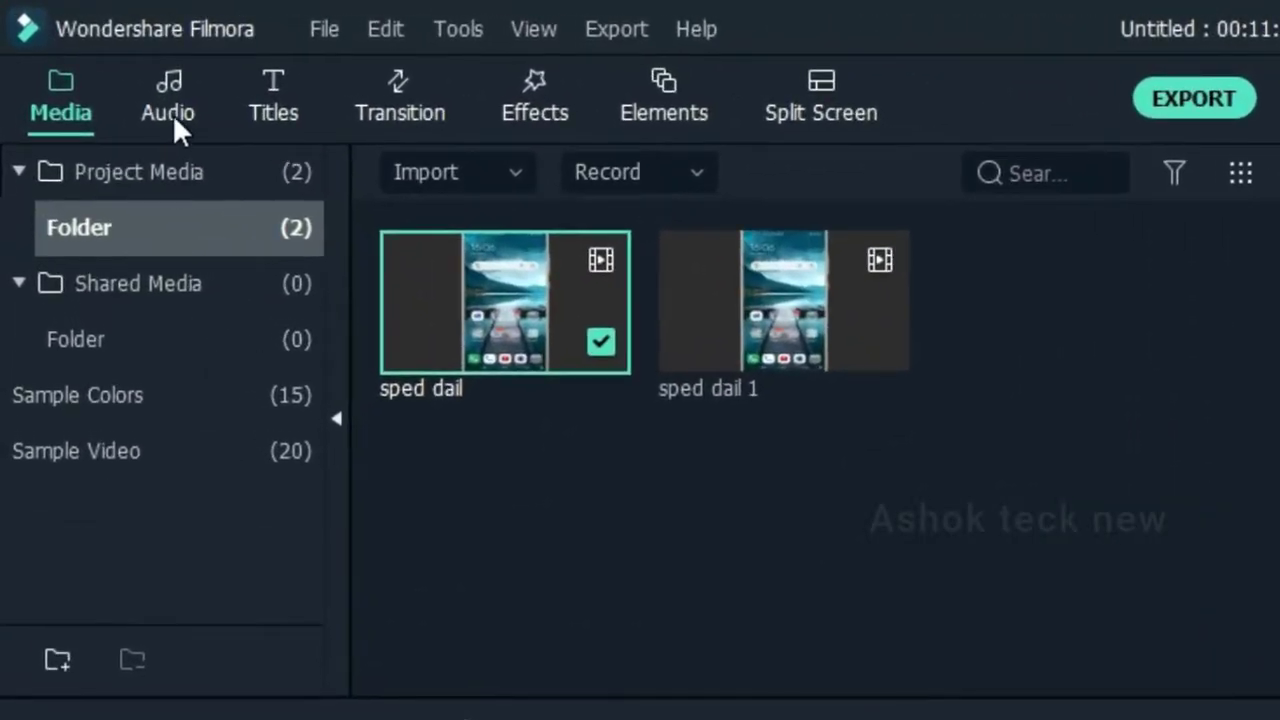
Step: Browse the included music tracks in the audio library
click(173, 114)
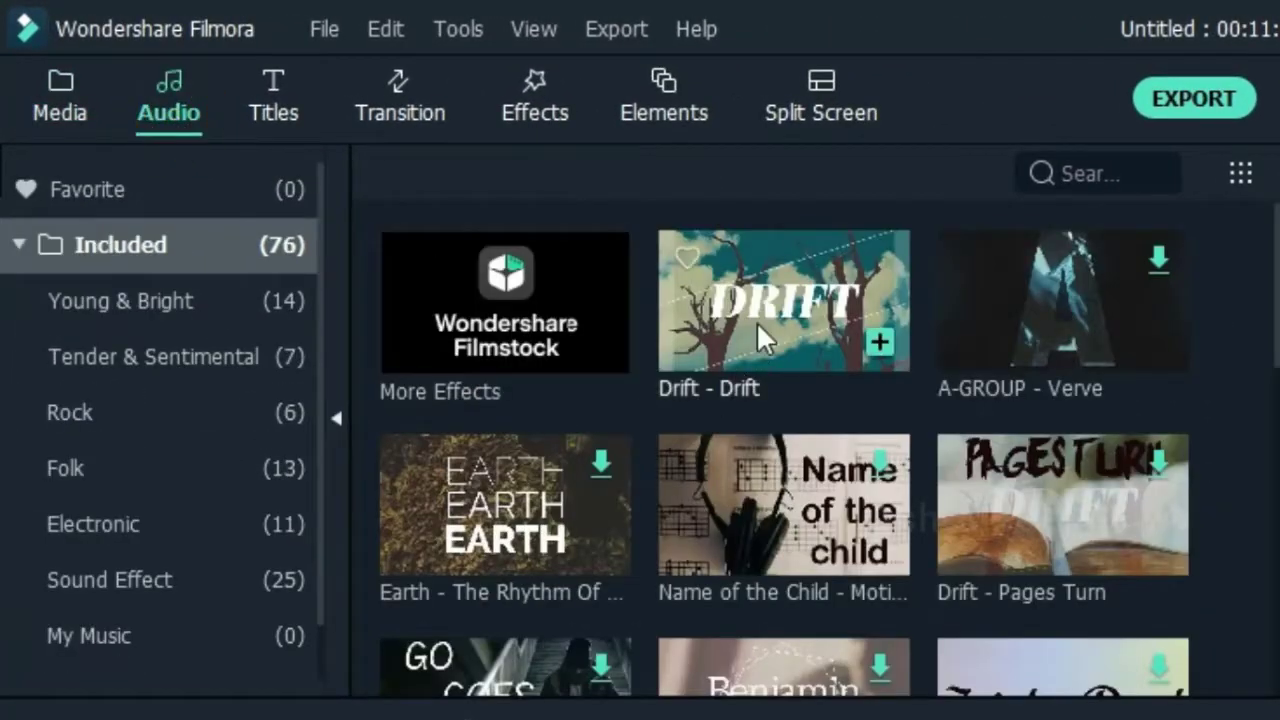
scroll(730, 598, down, 5)
scroll(748, 588, down, 5)
scroll(735, 598, up, 10)
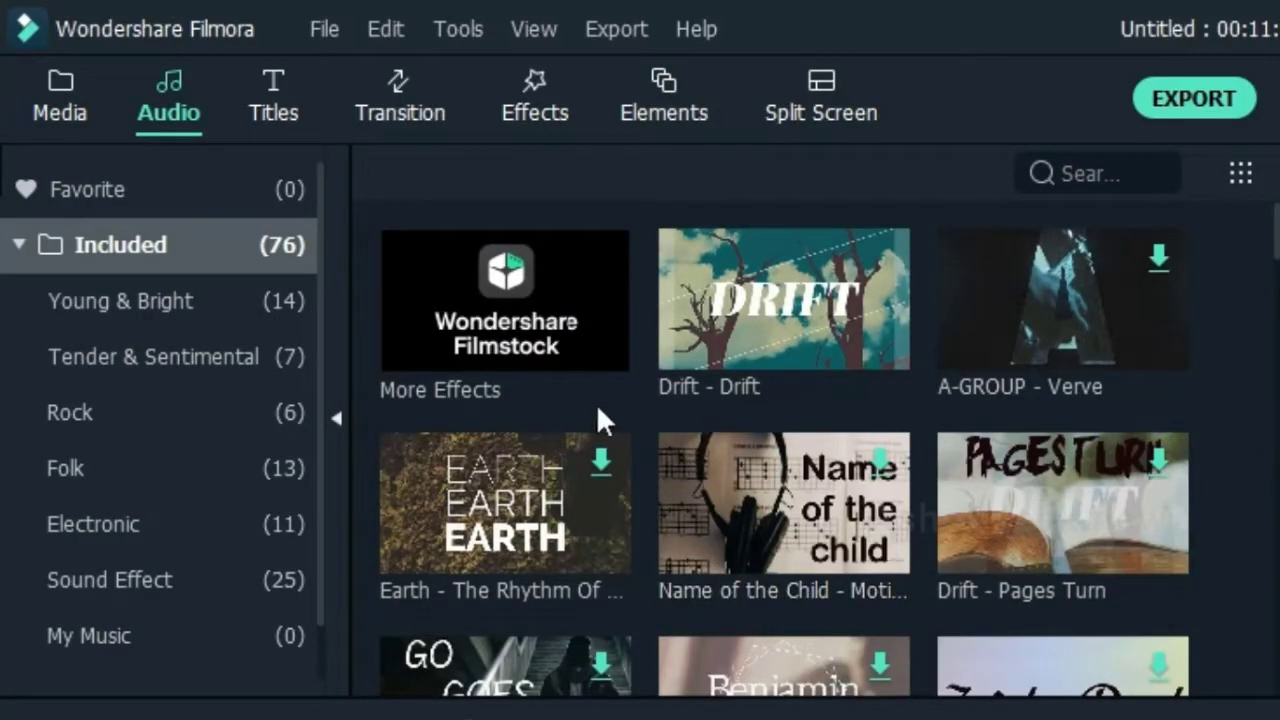
mouse_move(711, 494)
mouse_move(666, 309)
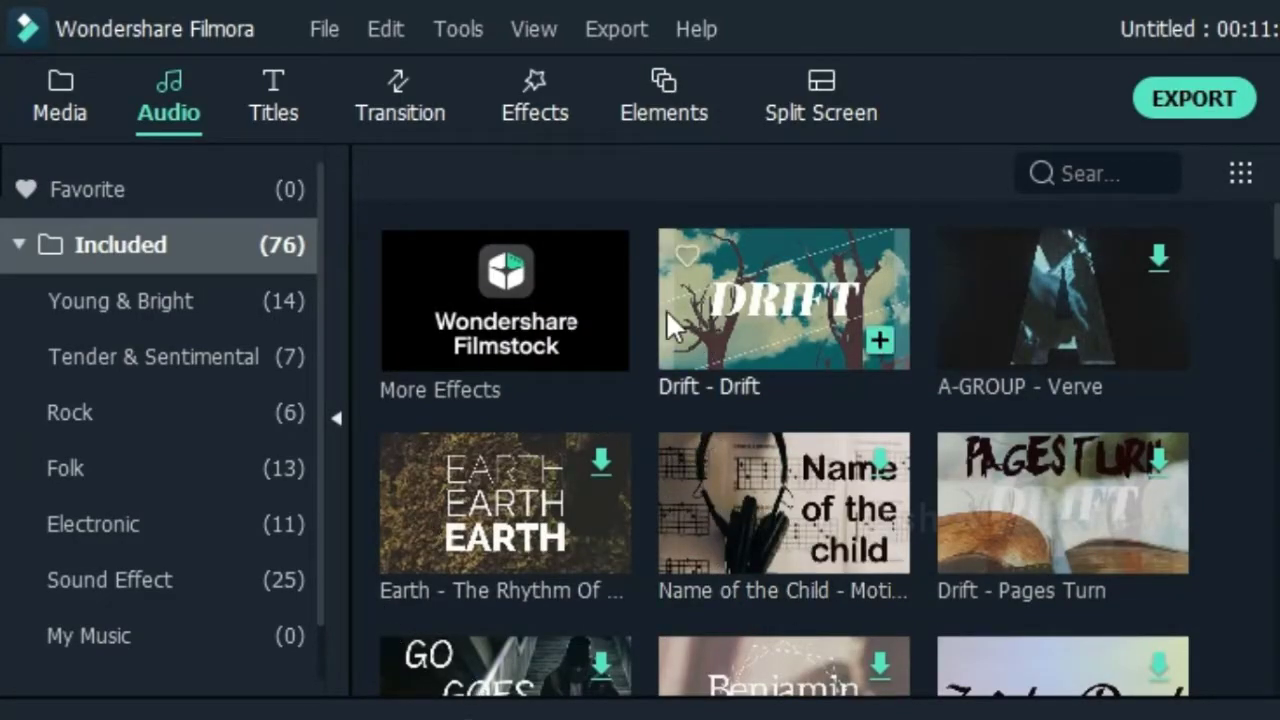
mouse_move(1058, 337)
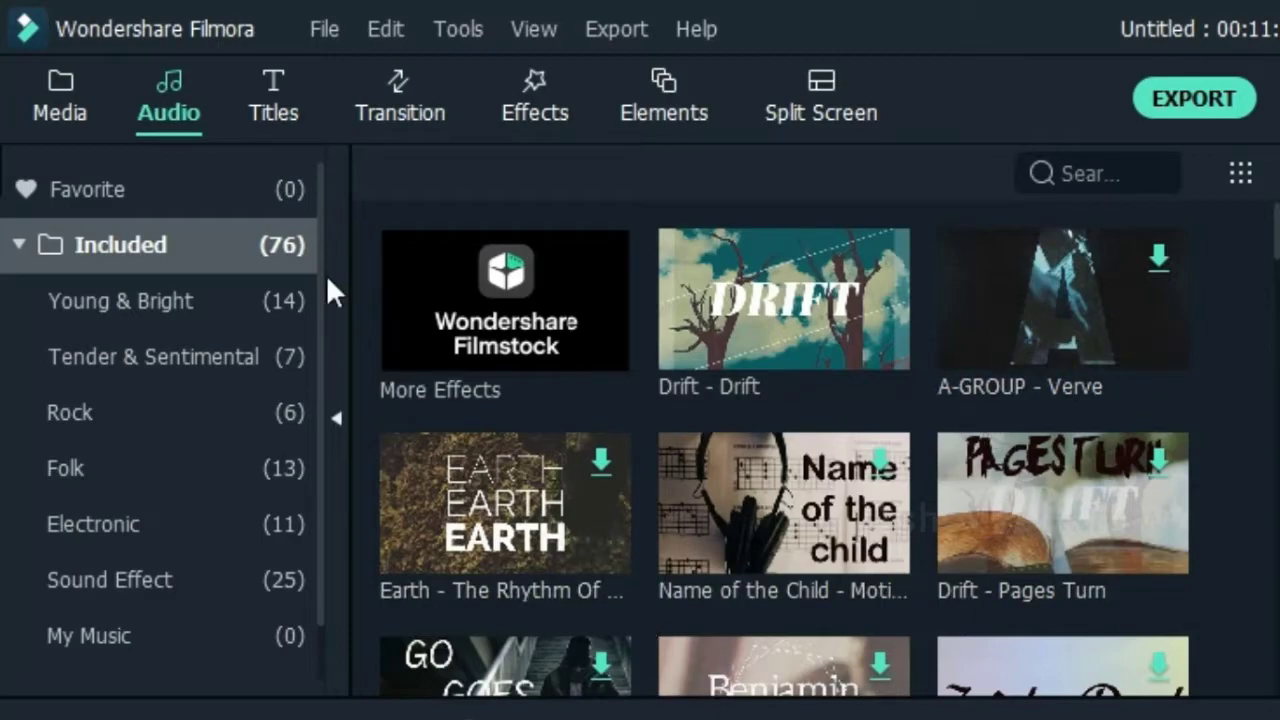
Step: Browse the included title presets, such as Basic 6 and the Callout styles
click(279, 122)
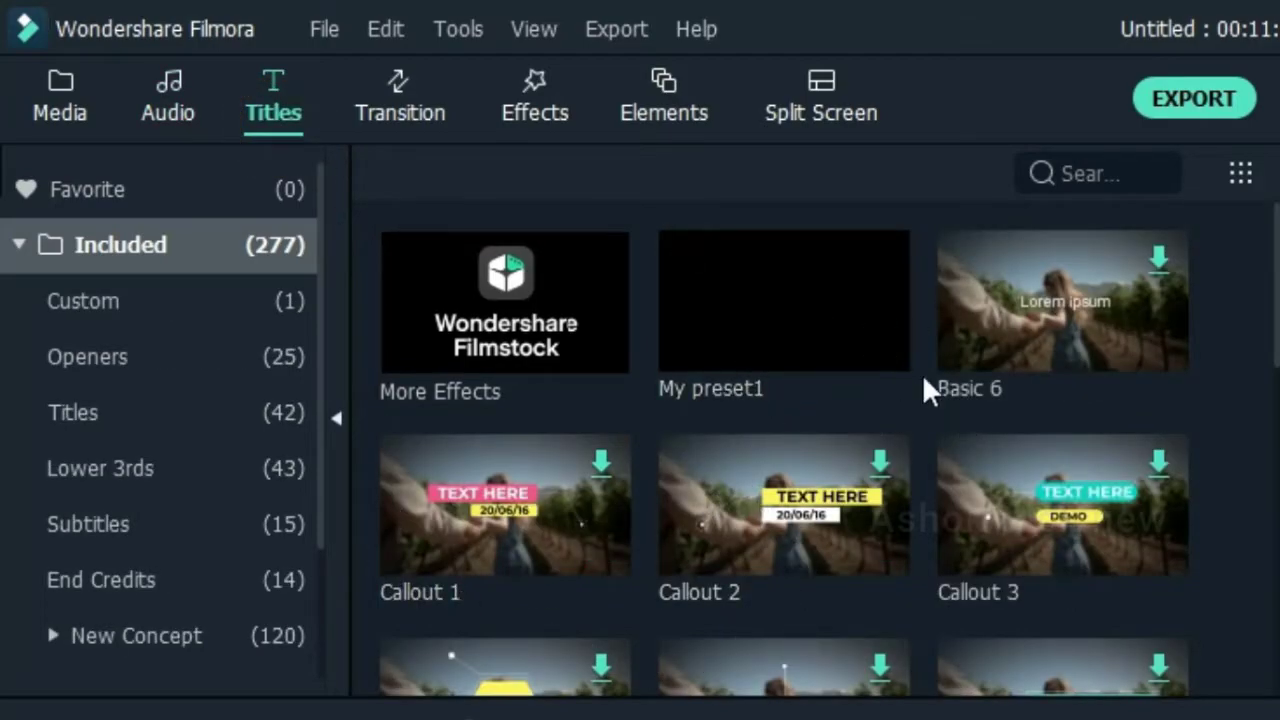
scroll(739, 459, down, 5)
scroll(739, 459, up, 5)
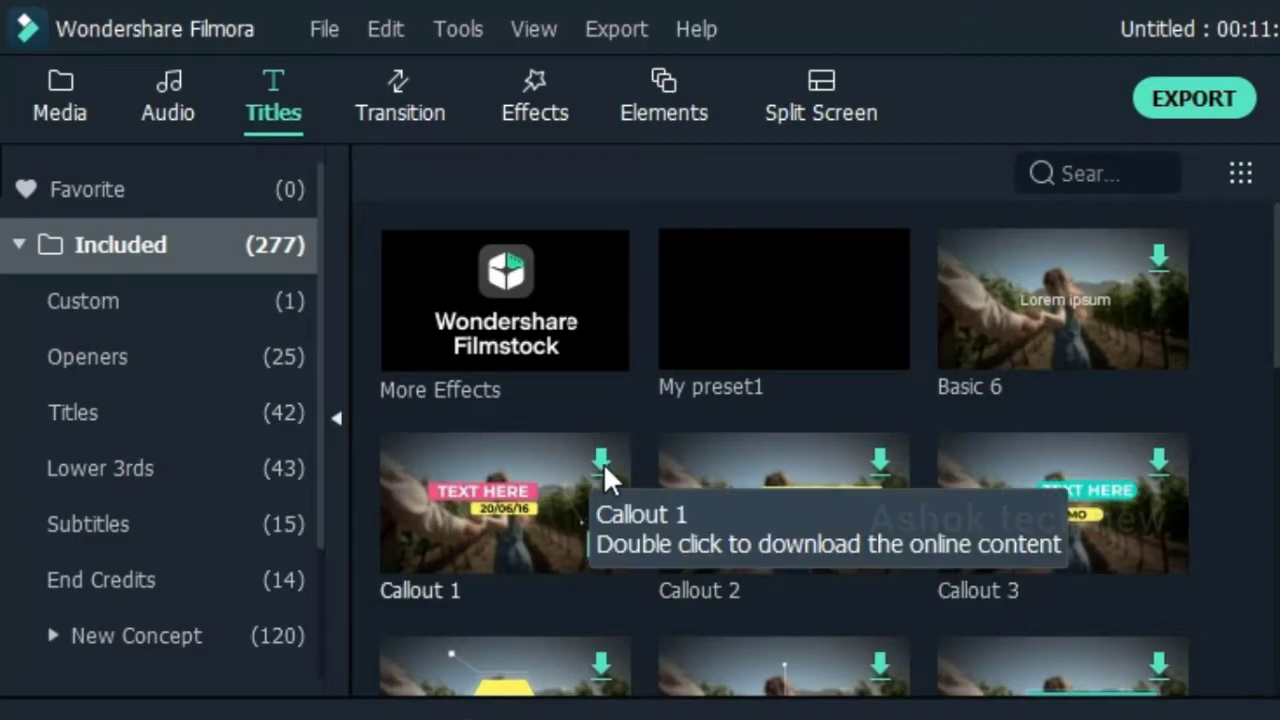
Step: Place the Title 2 preset on a track above the first video segment, starting at 00:00:03:22
scroll(710, 464, down, 5)
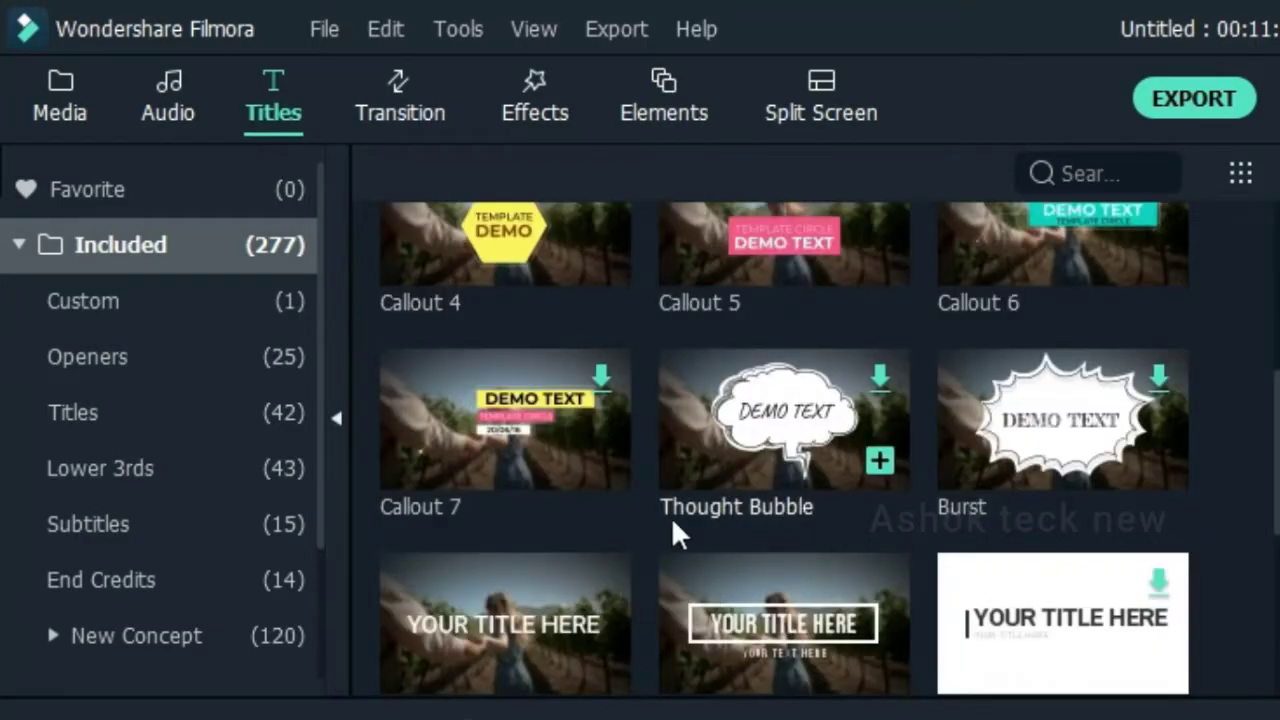
scroll(674, 516, down, 5)
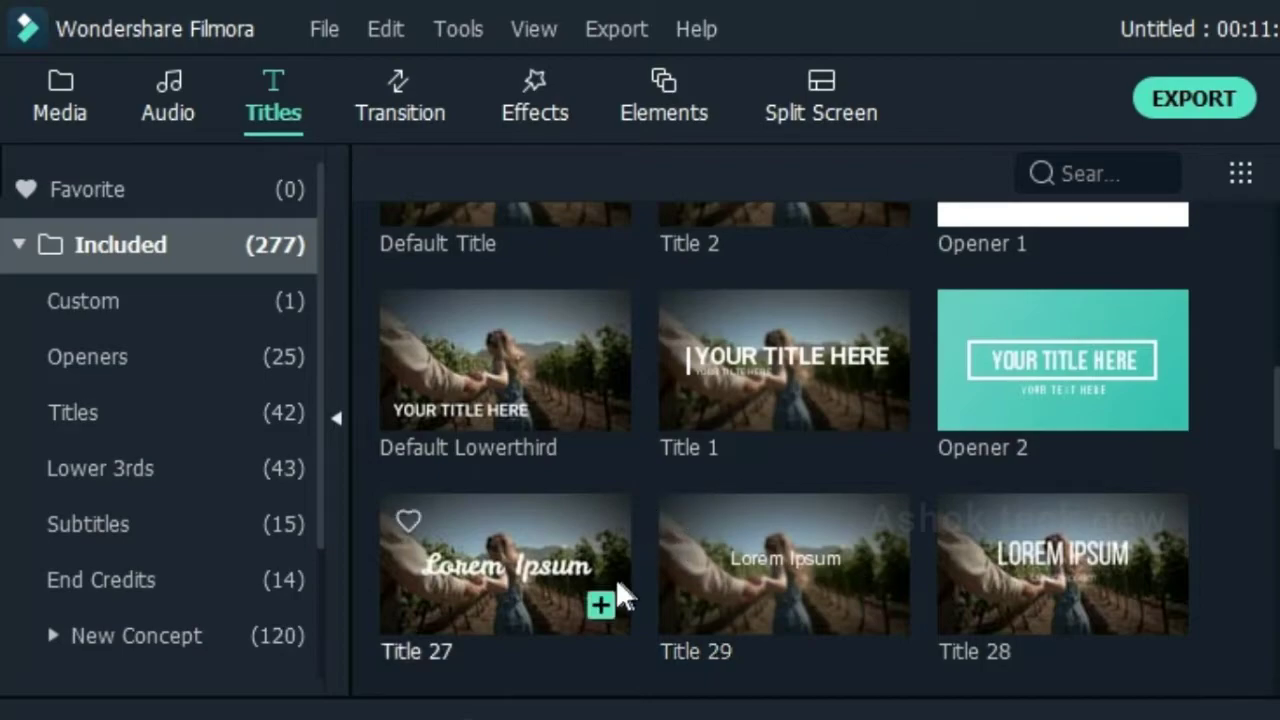
scroll(751, 536, up, 5)
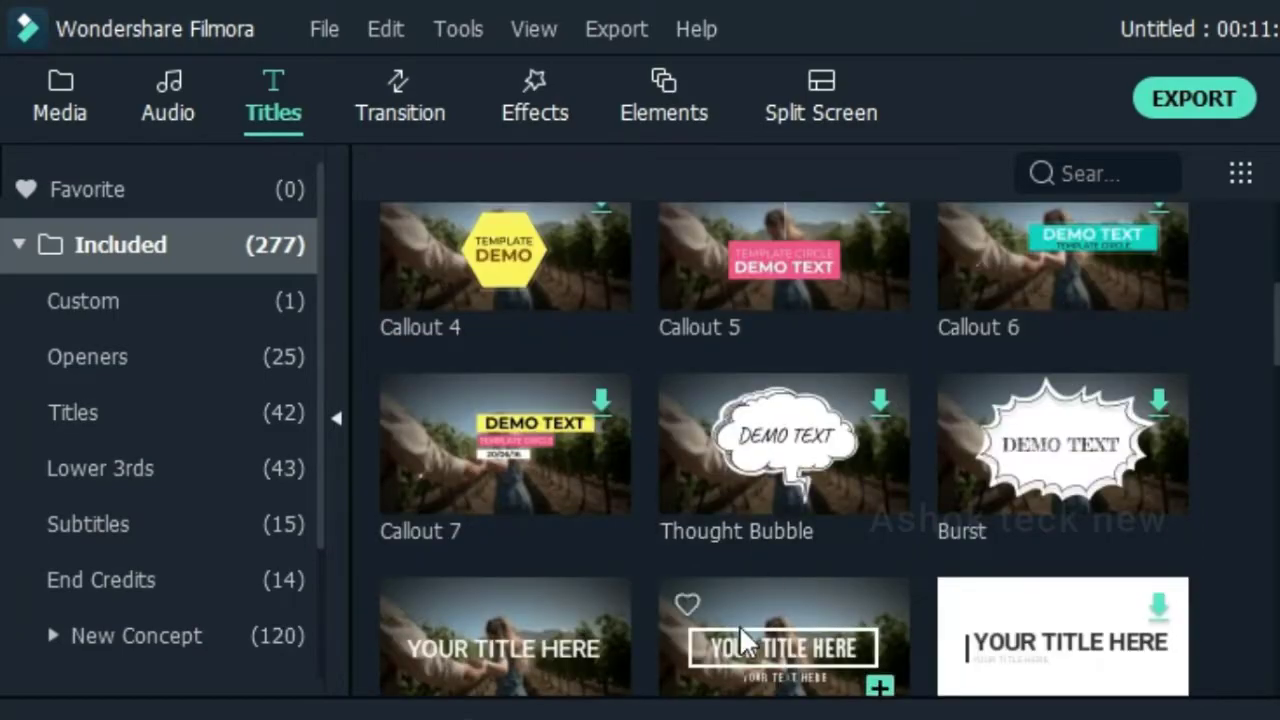
scroll(798, 560, down, 2)
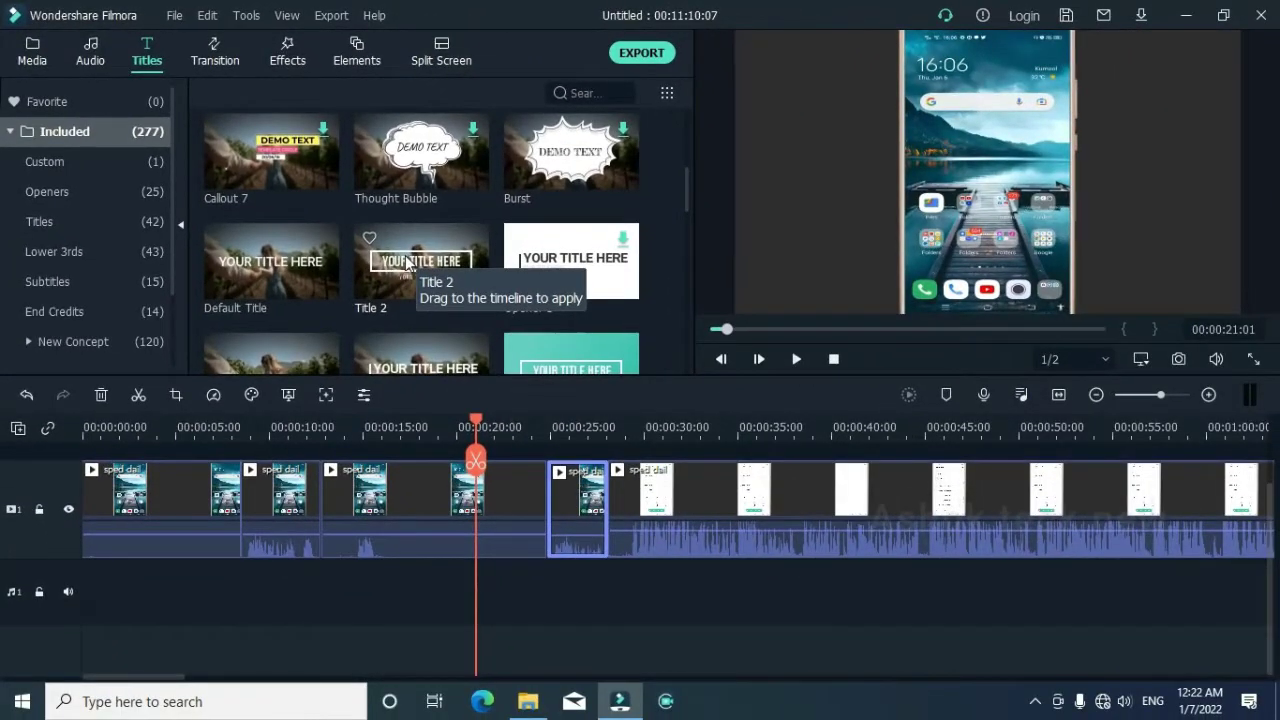
click(408, 263)
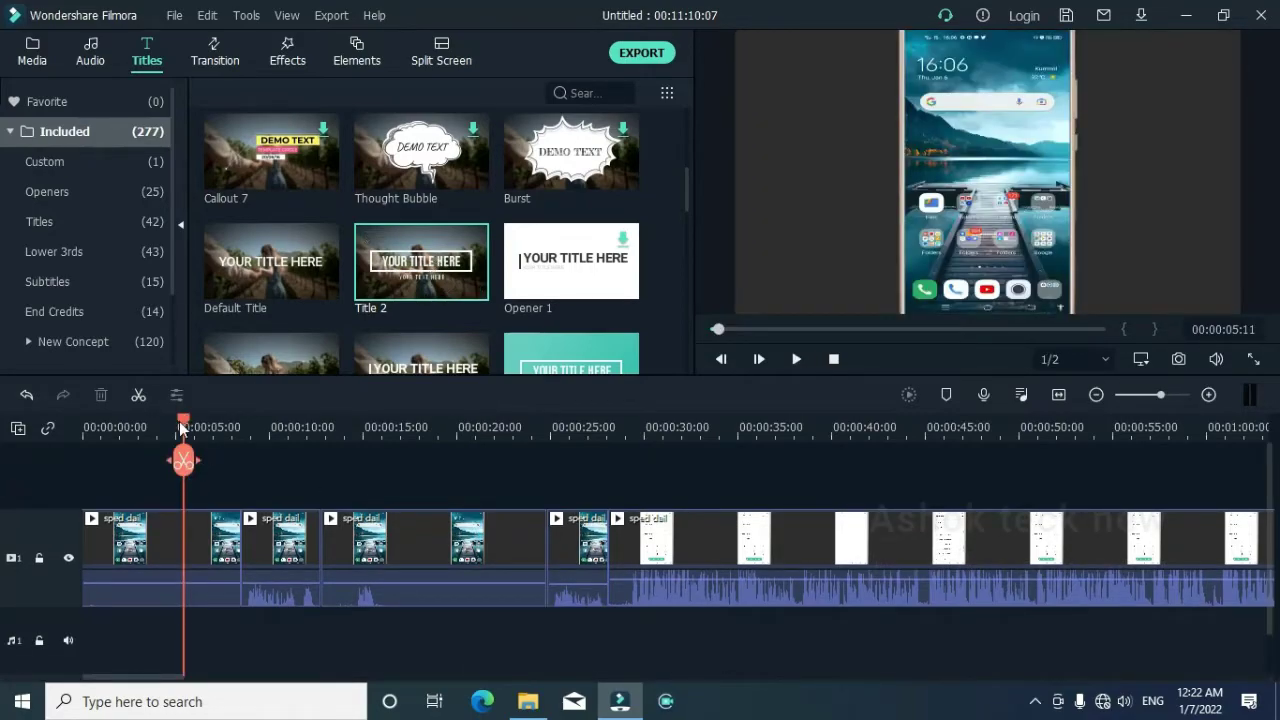
drag(179, 421, 148, 485)
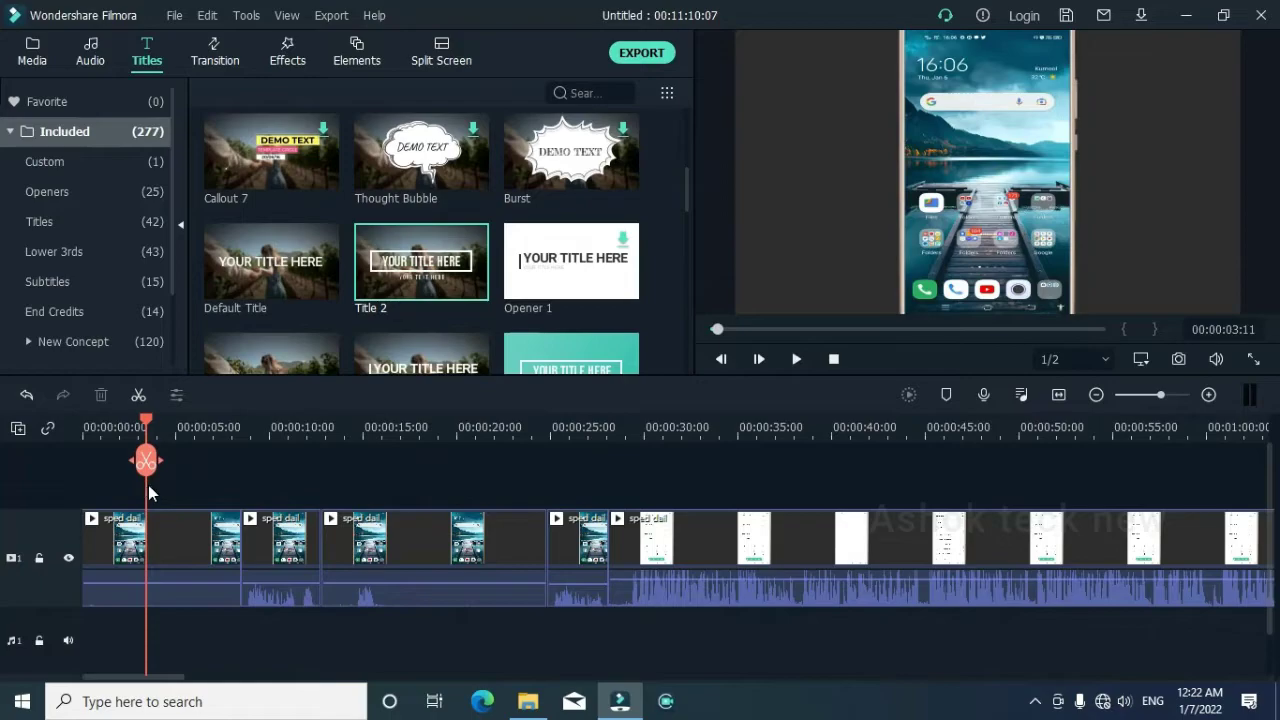
drag(152, 425, 154, 457)
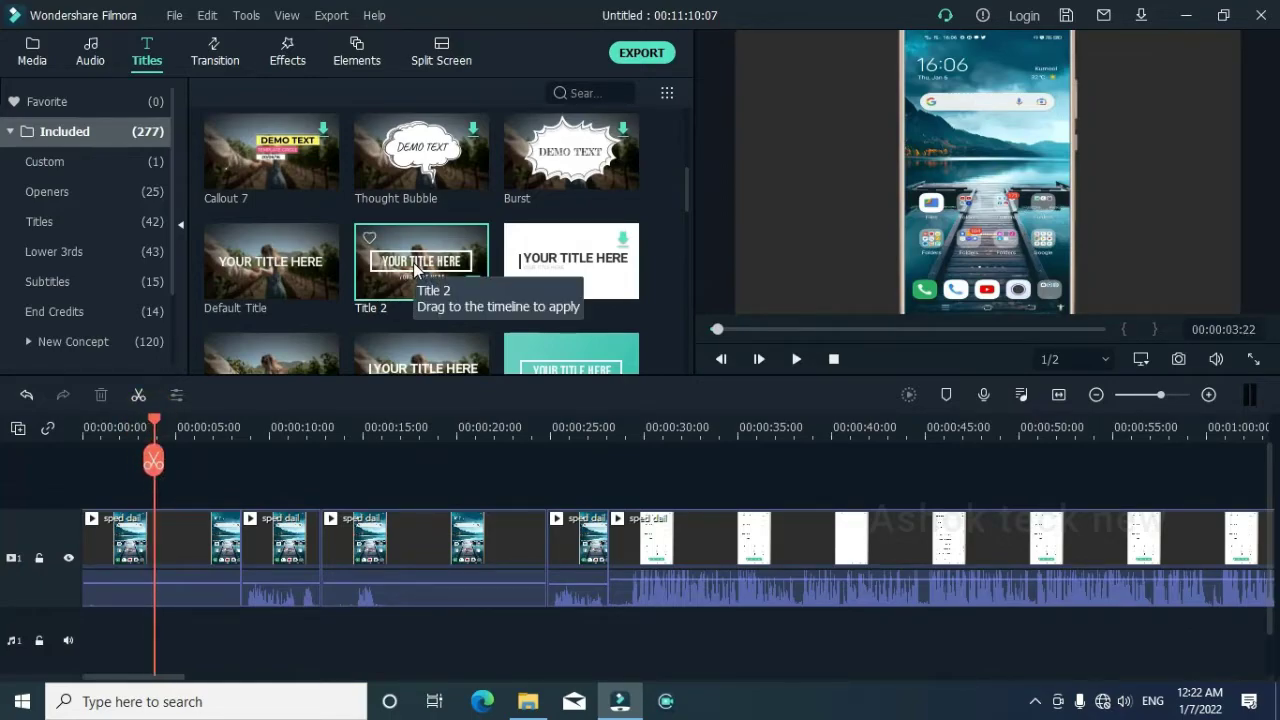
drag(415, 268, 163, 490)
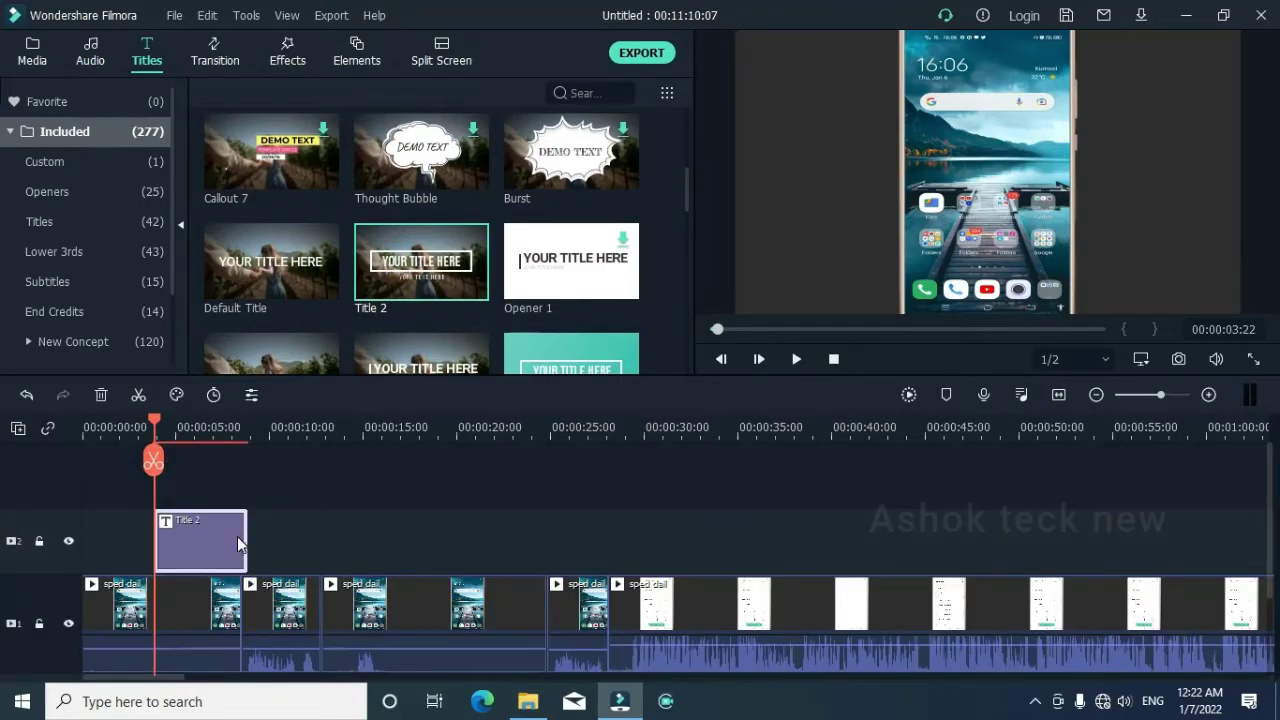
Step: Play the timeline from just before the Title 2 clip to preview its animation, and pause at 00:00:06:06
drag(153, 424, 123, 428)
key(space)
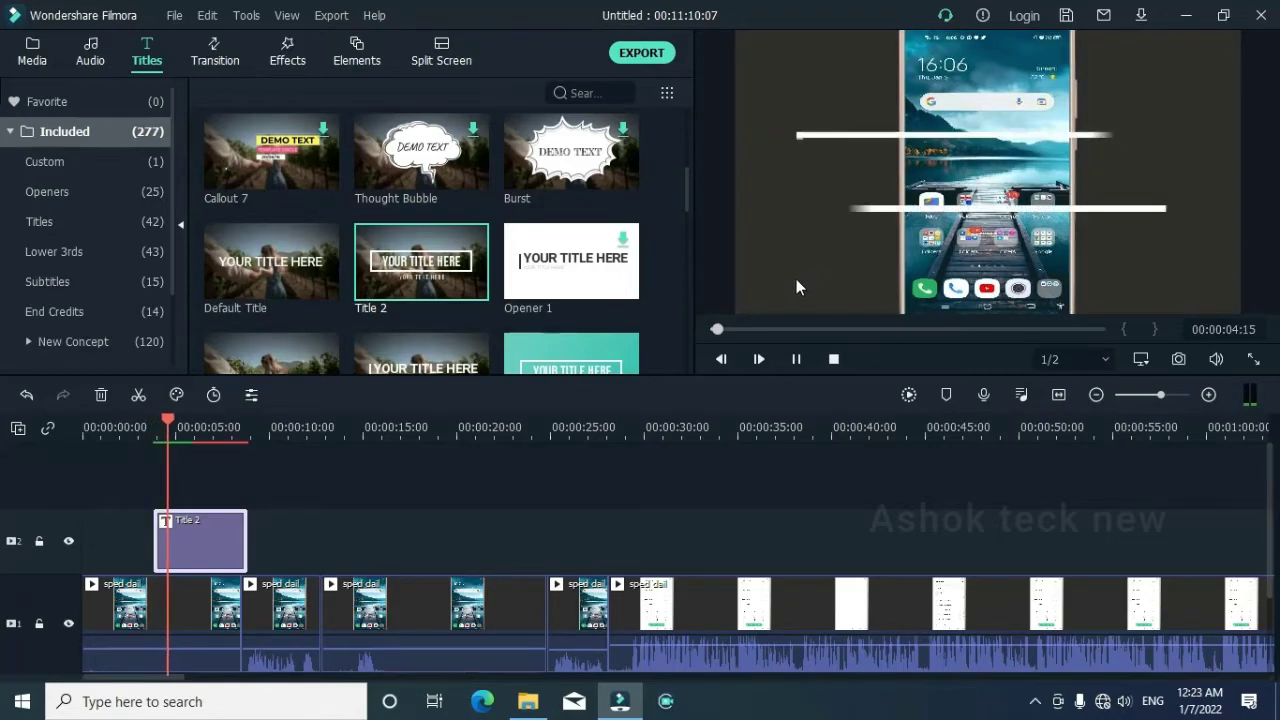
key(space)
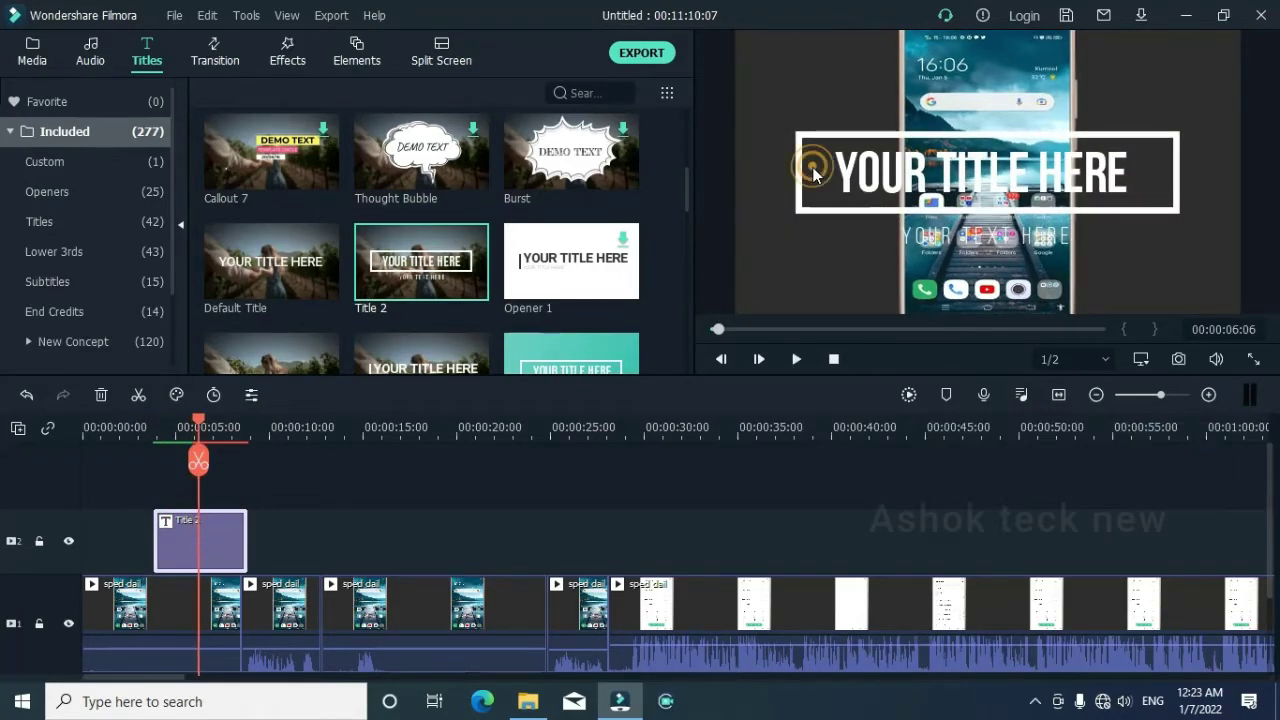
Step: Shrink the main title text and its frame in the preview, and place them together at the left side of the picture
click(907, 170)
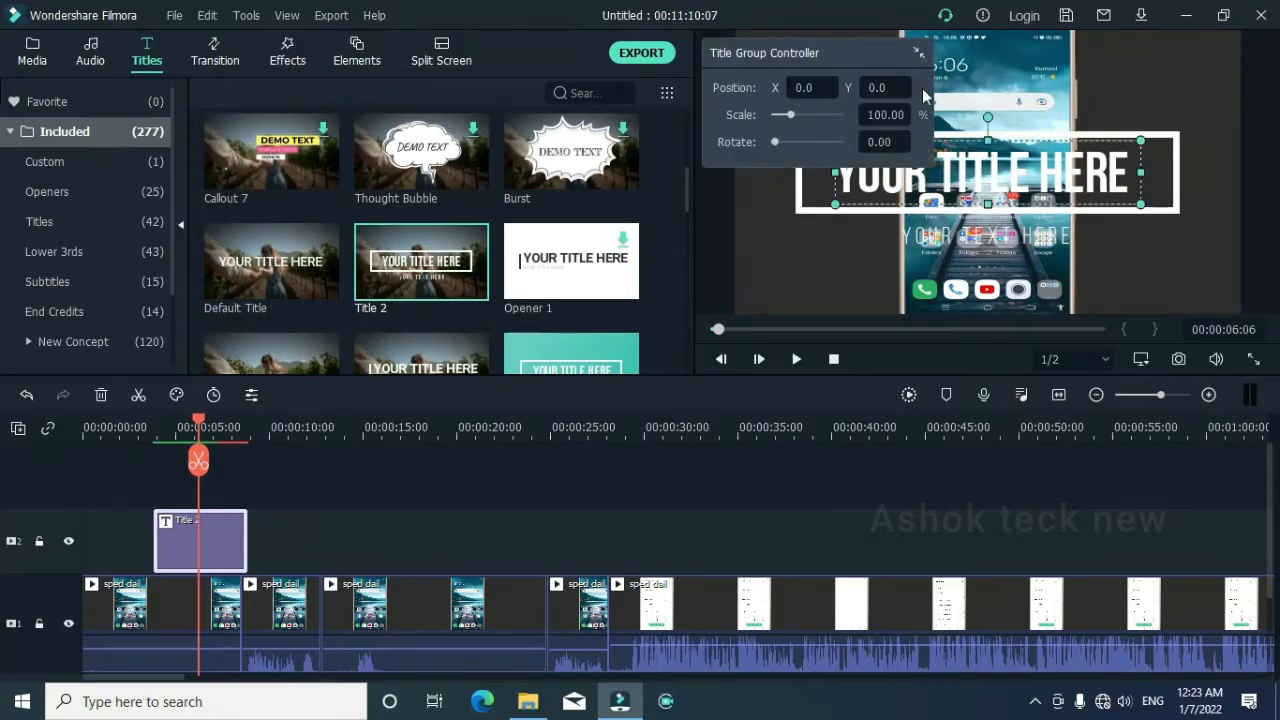
drag(866, 46, 505, 205)
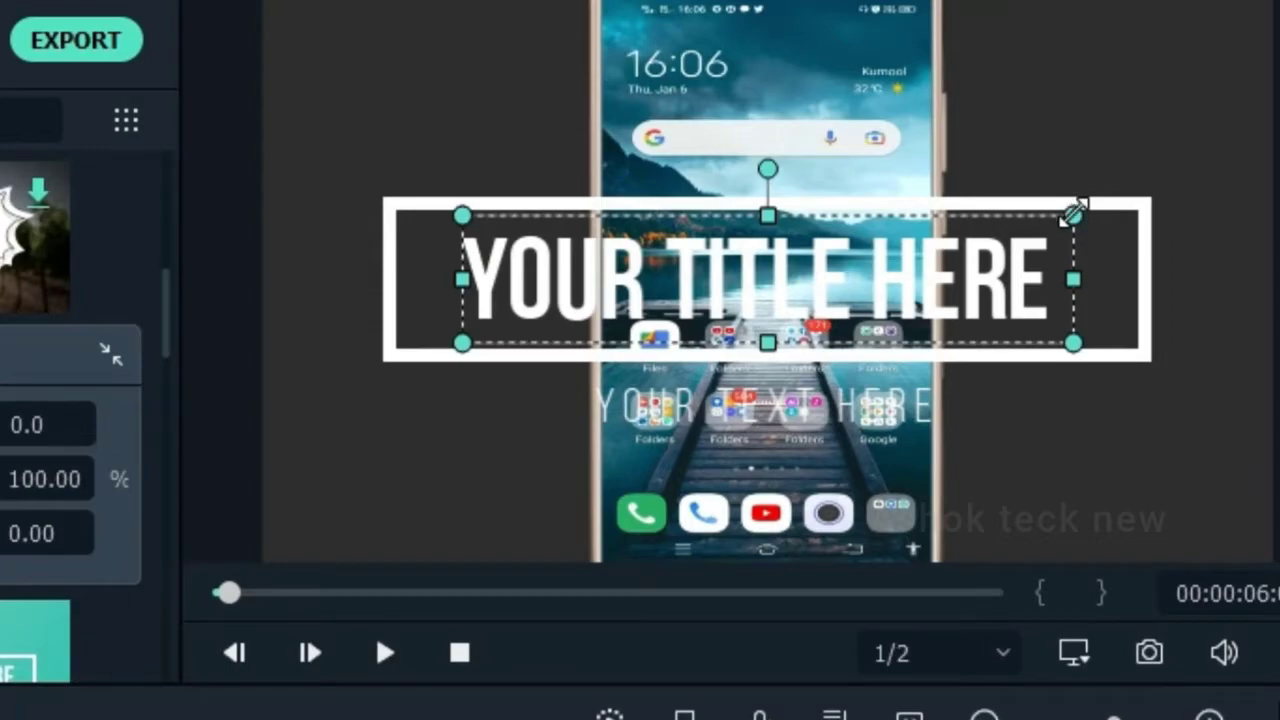
drag(1072, 215, 806, 286)
drag(690, 292, 402, 408)
click(1124, 201)
drag(1150, 196, 659, 310)
drag(505, 430, 538, 355)
click(540, 357)
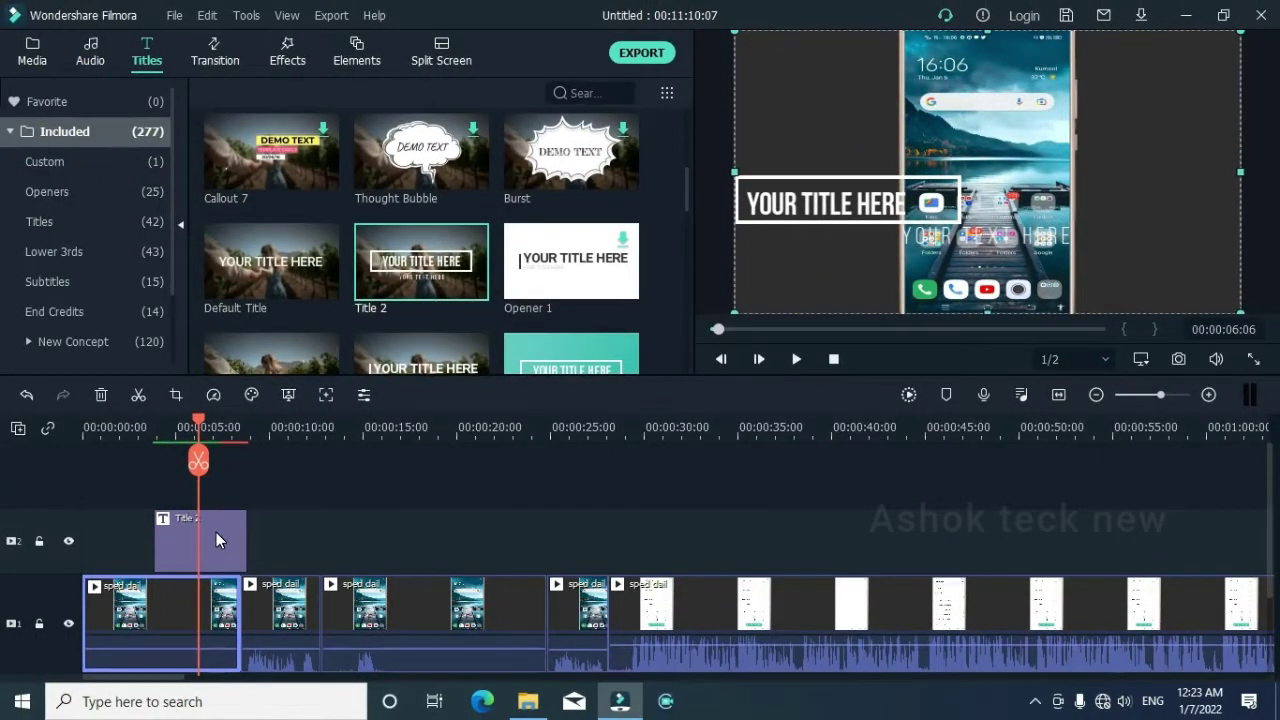
Step: Replace the smaller "YOUR TEXT HERE" line of the Title 2 clip with the creator's first name
double_click(216, 532)
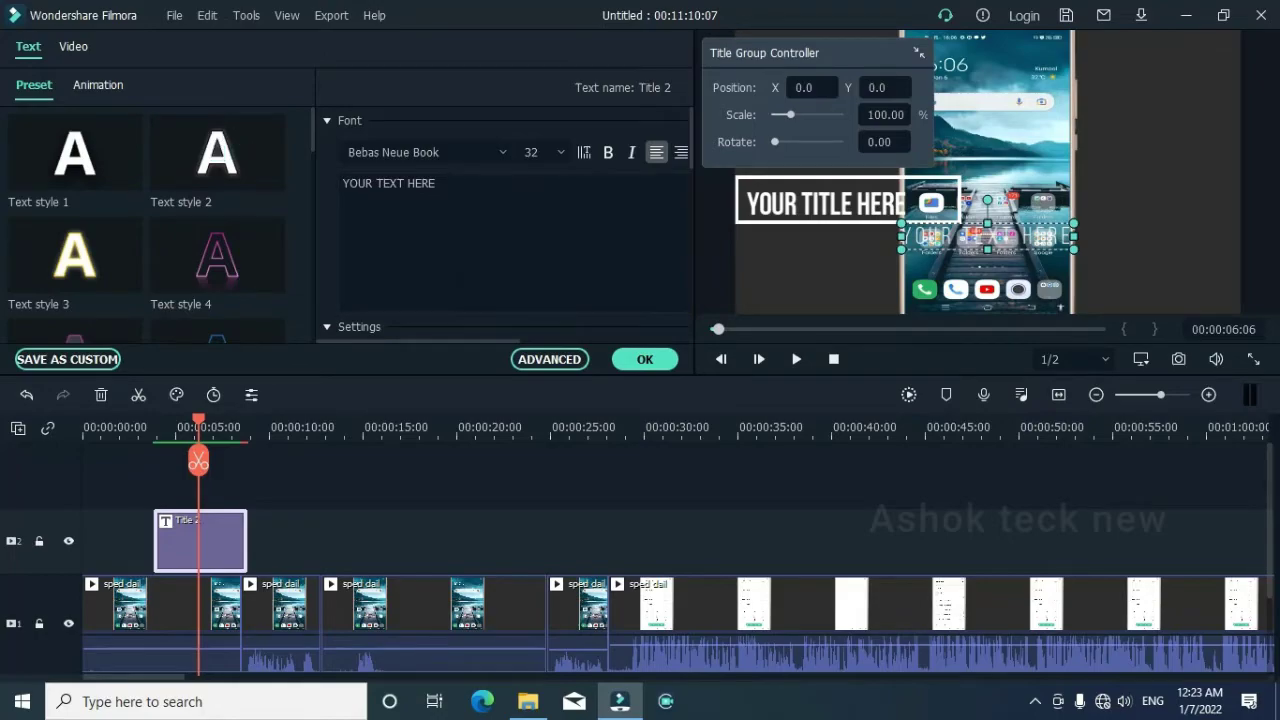
click(443, 183)
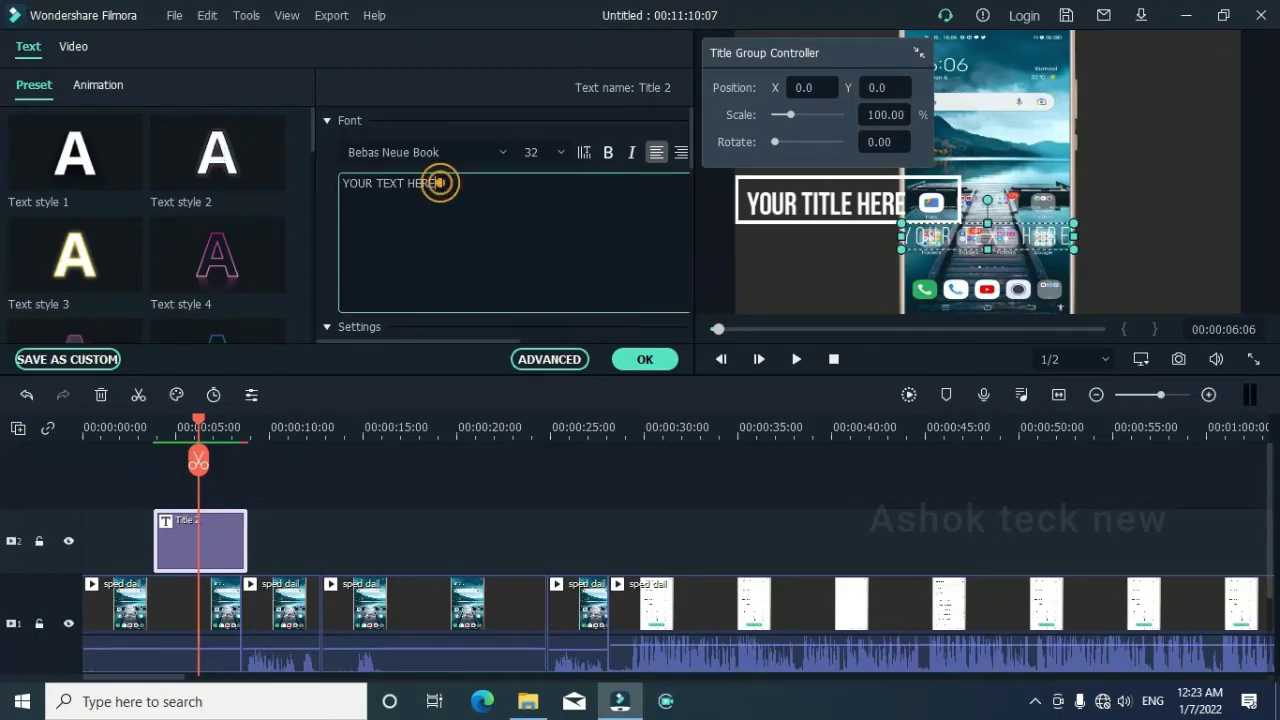
key(BackSpace)
key(BackSpace)
key(BackSpace)
key(BackSpace)
key(BackSpace)
key(BackSpace)
key(BackSpace)
key(BackSpace)
key(BackSpace)
key(BackSpace)
key(BackSpace)
key(BackSpace)
key(BackSpace)
key(BackSpace)
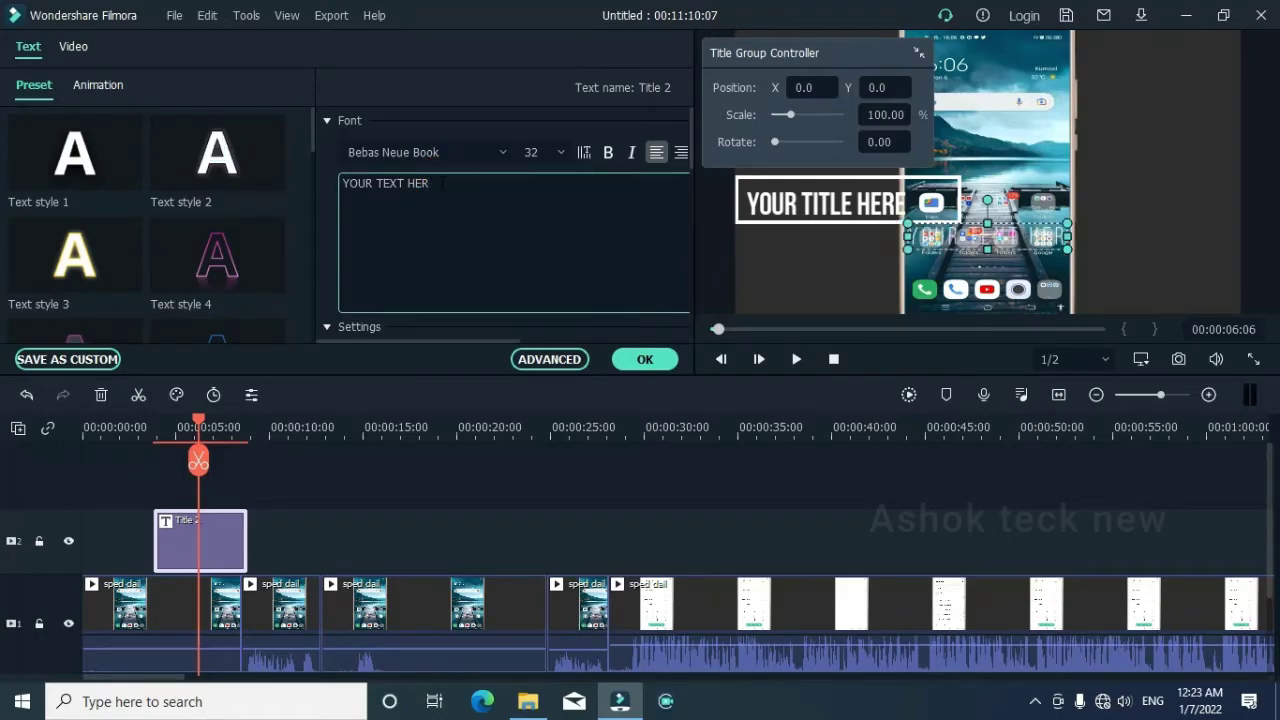
text(Ashok)
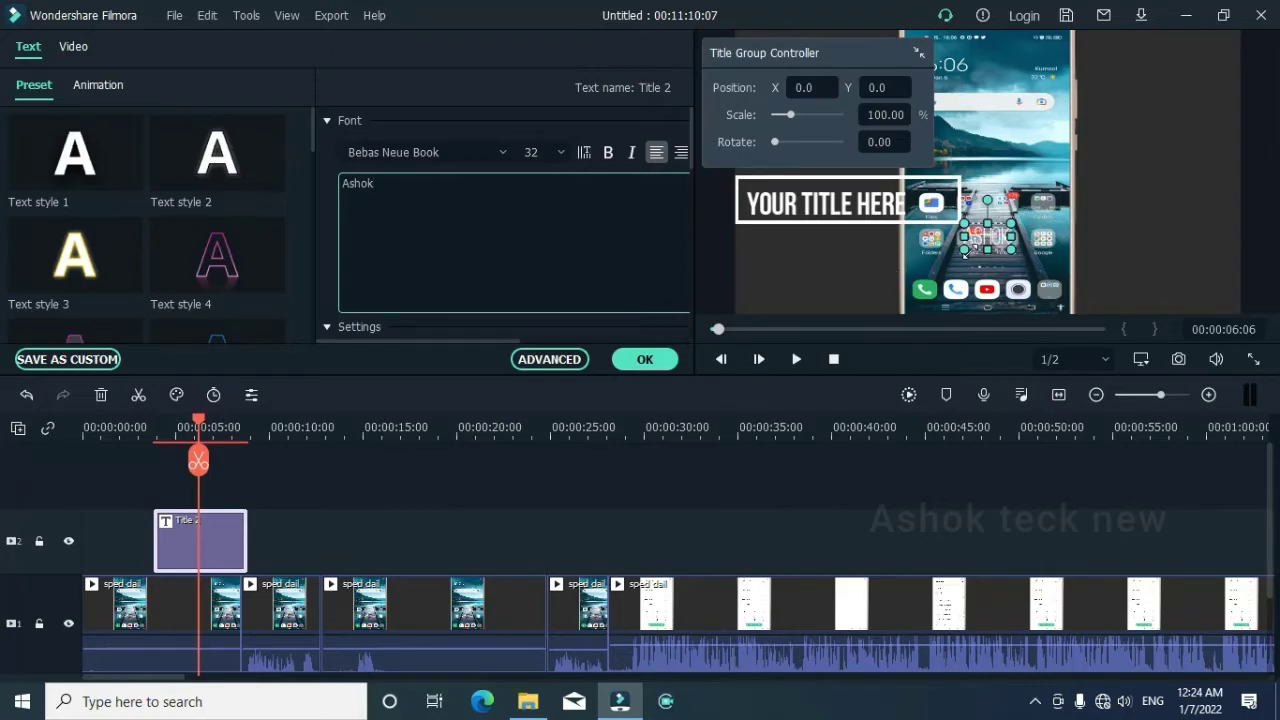
click(645, 359)
Step: Move the smaller text line to the left side of the picture, just below the title frame
drag(987, 238, 808, 256)
click(828, 268)
click(203, 525)
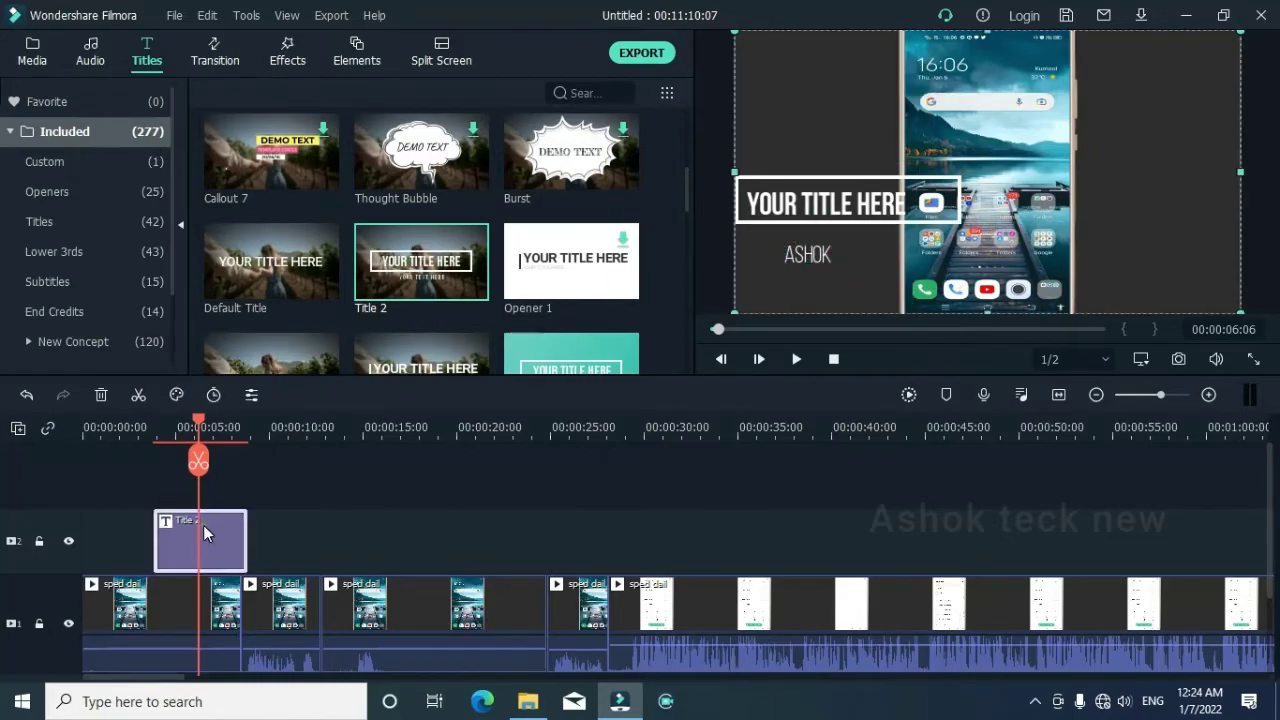
Step: Replace the main "YOUR TITLE HERE" text inside the frame with the creator's first name
double_click(833, 205)
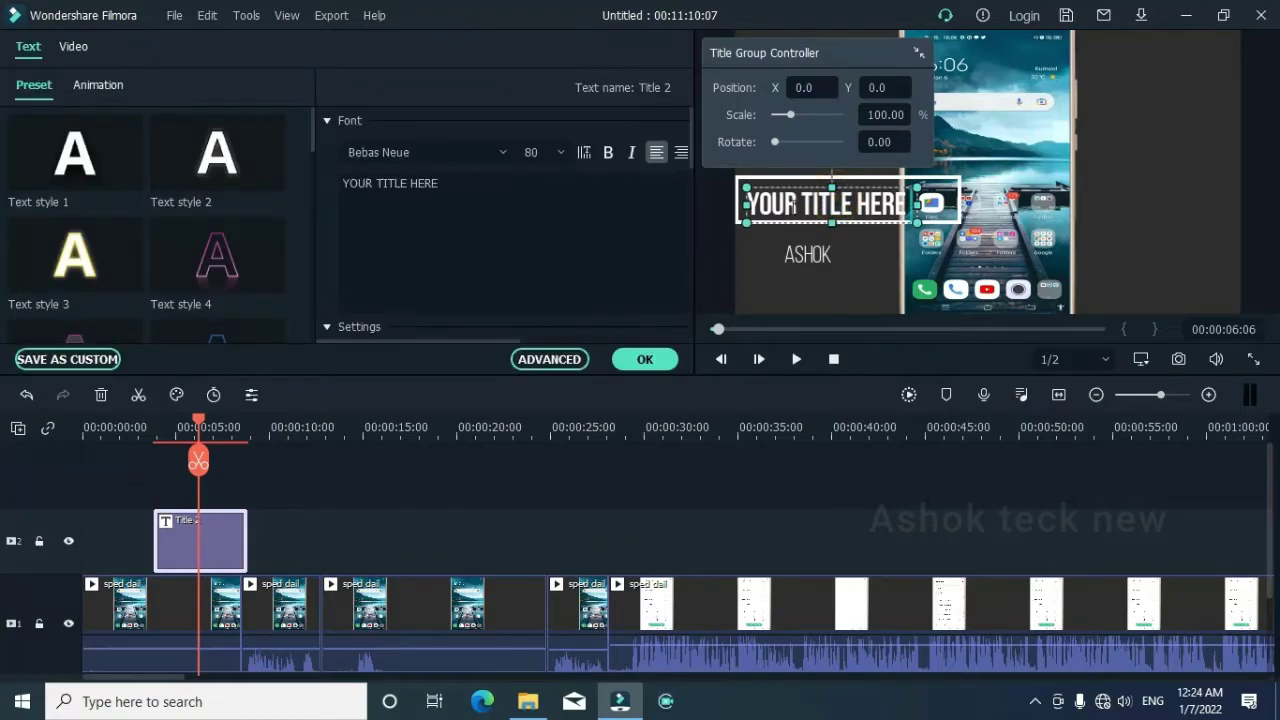
click(440, 184)
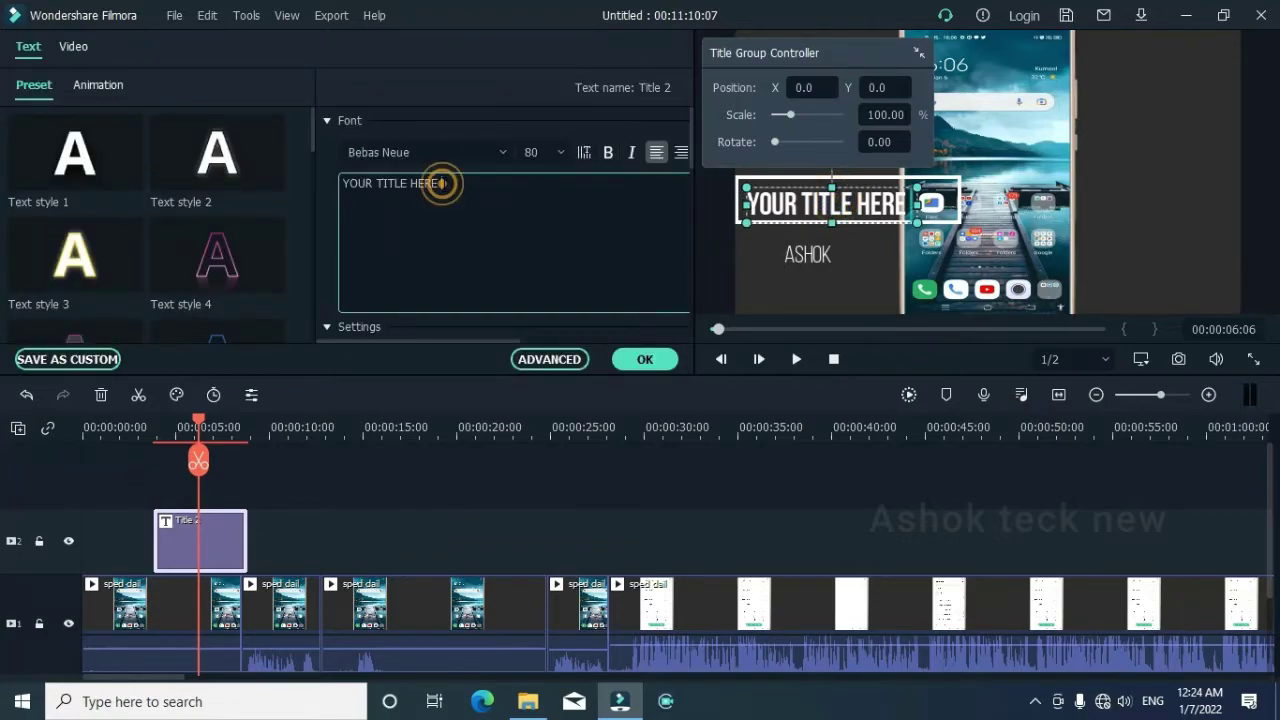
key(BackSpace)
key(BackSpace)
key(BackSpace)
key(BackSpace)
key(BackSpace)
key(BackSpace)
key(BackSpace)
key(BackSpace)
key(BackSpace)
key(BackSpace)
key(BackSpace)
key(BackSpace)
key(BackSpace)
key(BackSpace)
key(BackSpace)
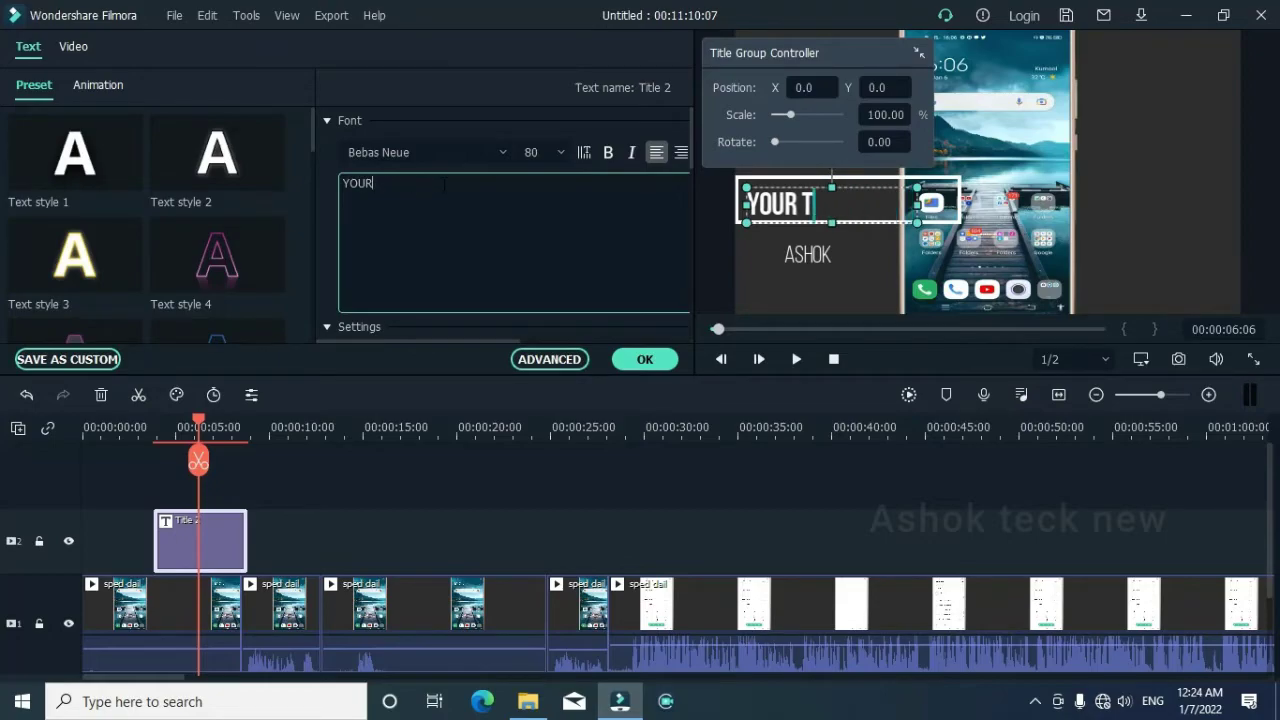
text(Ashok)
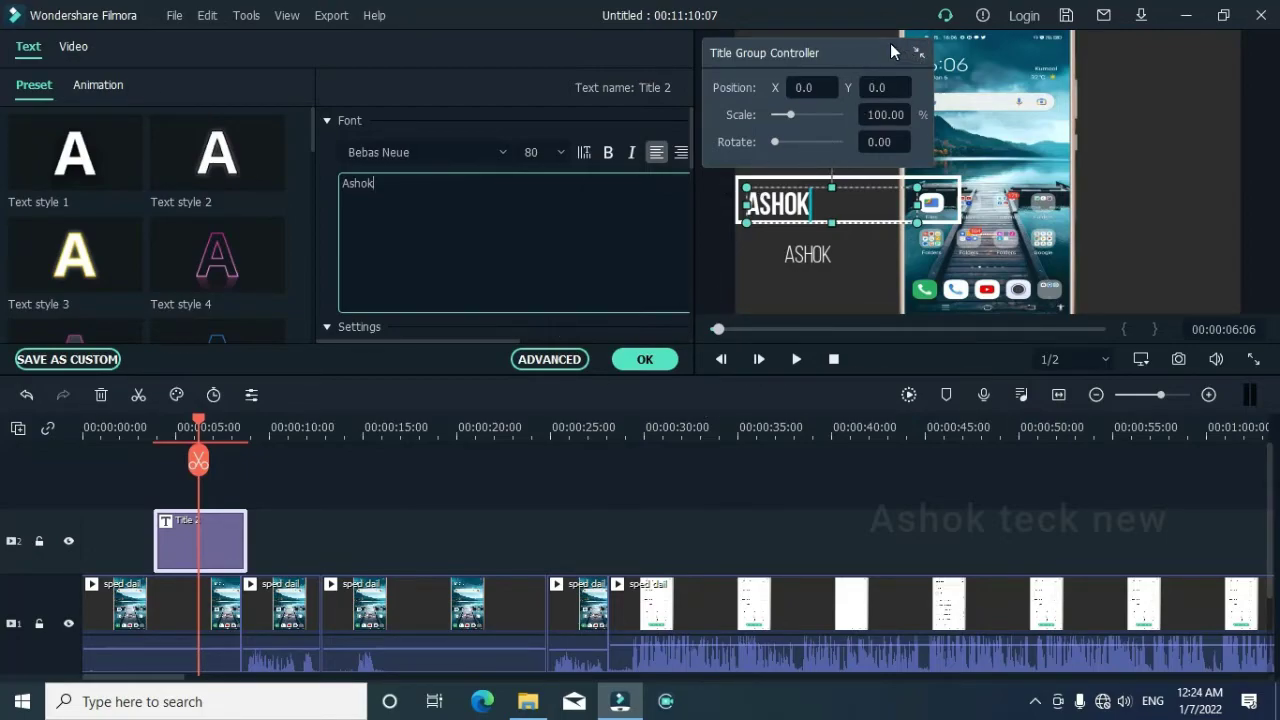
Step: Try the Text style 4 preset on the main title text
drag(891, 51, 989, 389)
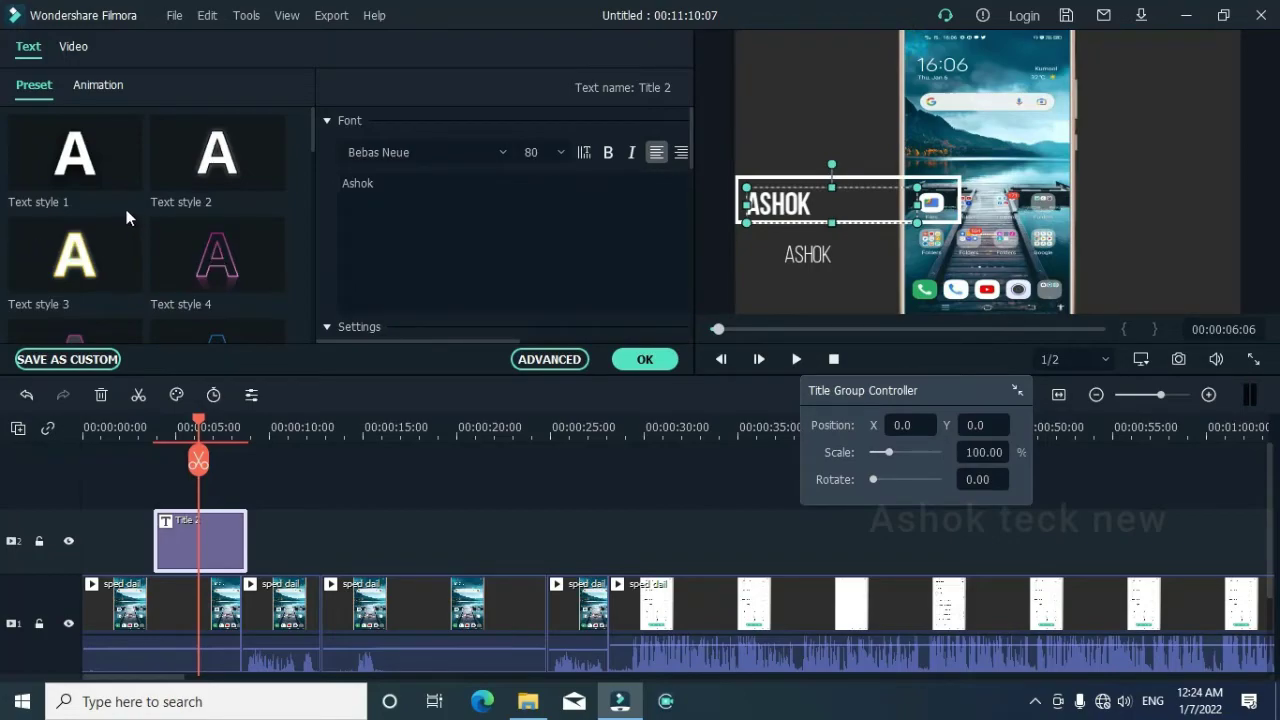
mouse_move(78, 265)
mouse_move(210, 260)
click(237, 257)
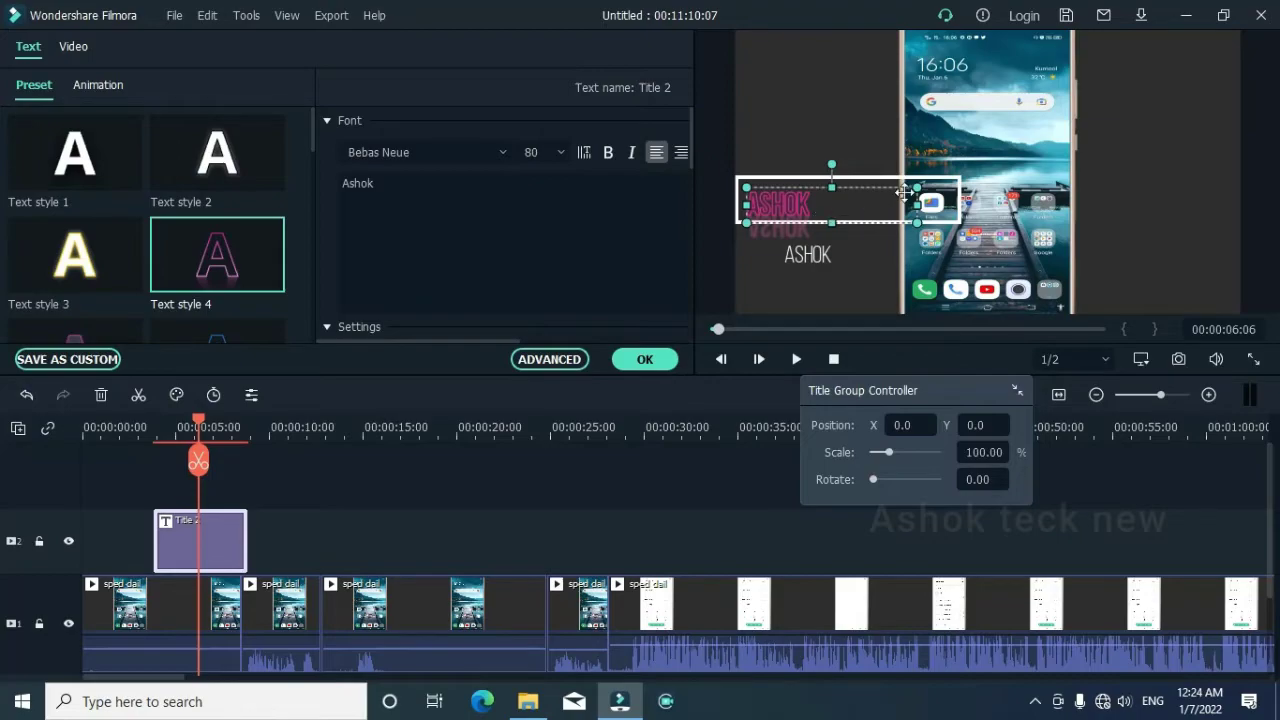
Step: Enlarge the main title text and its frame so that they extend across the phone in the preview
drag(926, 196, 846, 171)
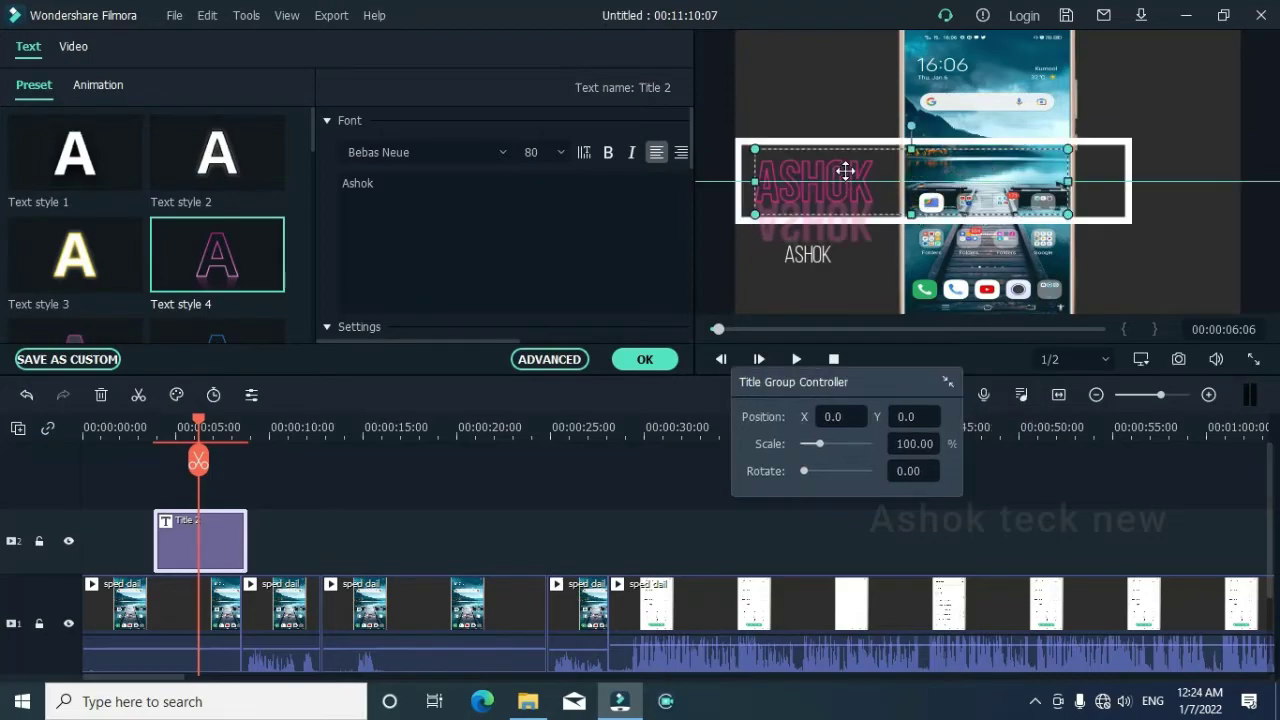
click(832, 189)
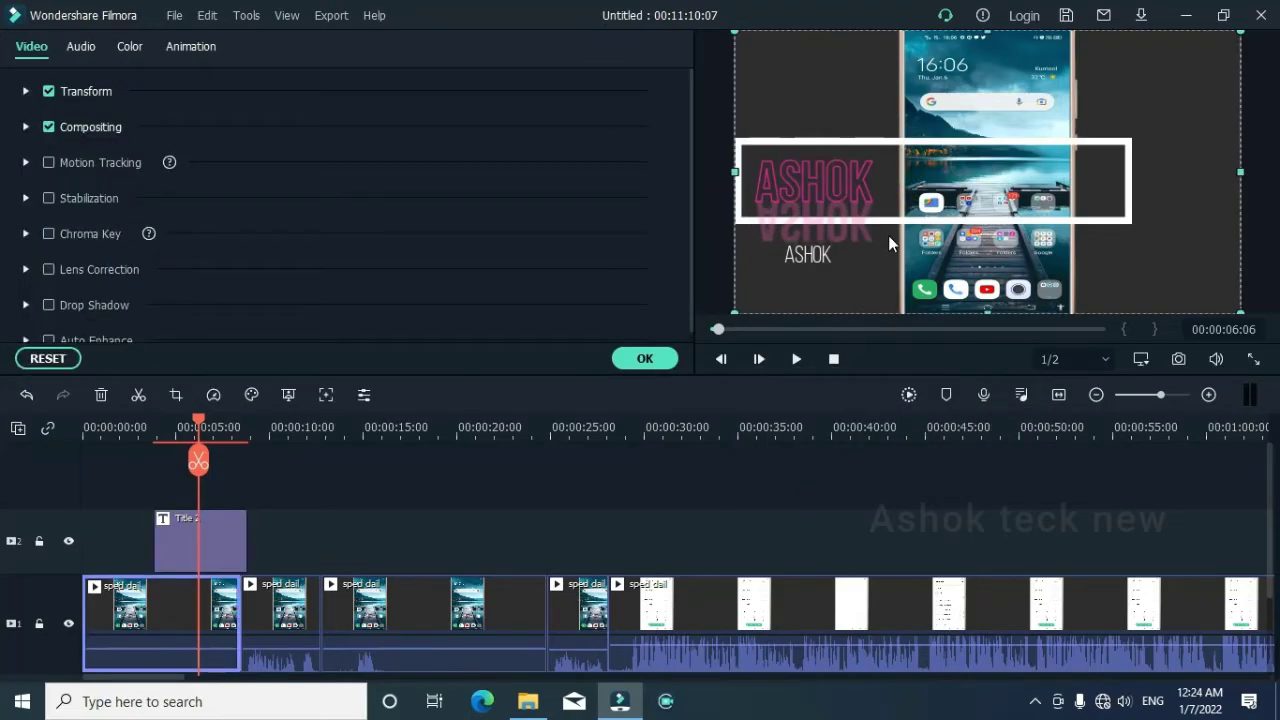
click(821, 198)
drag(852, 55, 866, 441)
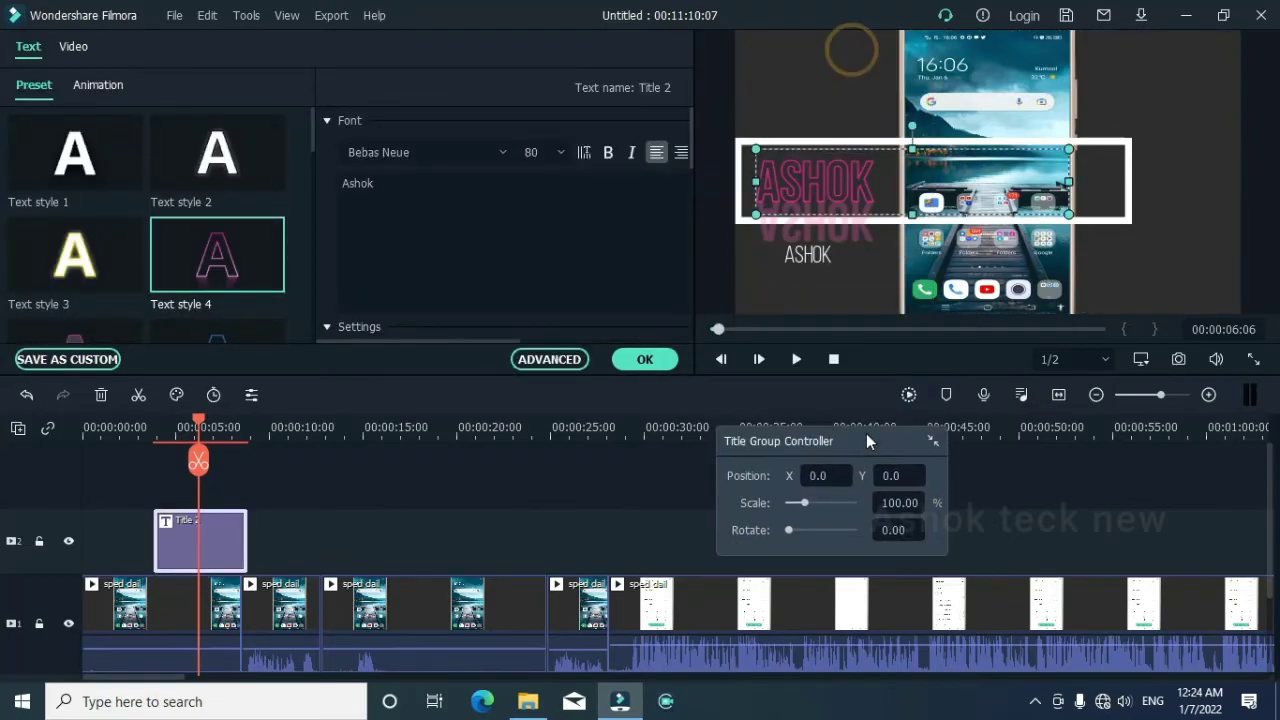
Step: Try Text style 6, Text style 8 and a purple preset on the main title text, and settle on Text style 22
scroll(109, 232, down, 3)
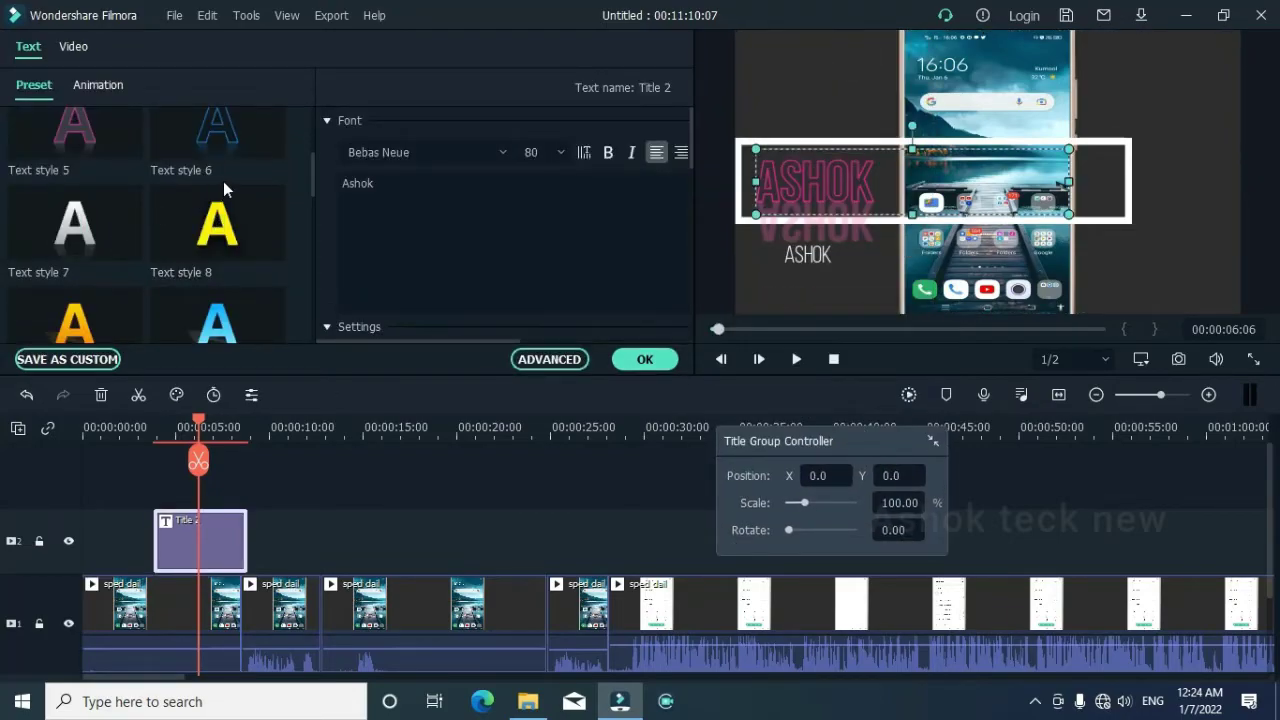
click(222, 140)
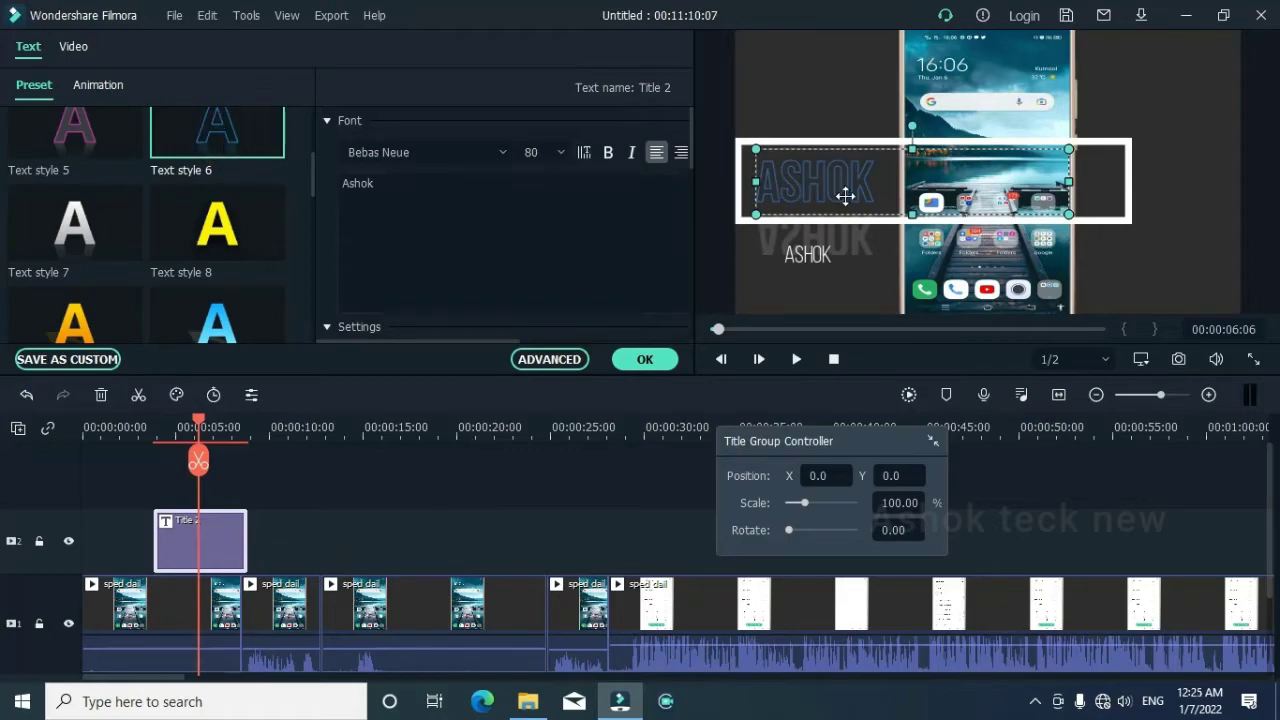
click(222, 235)
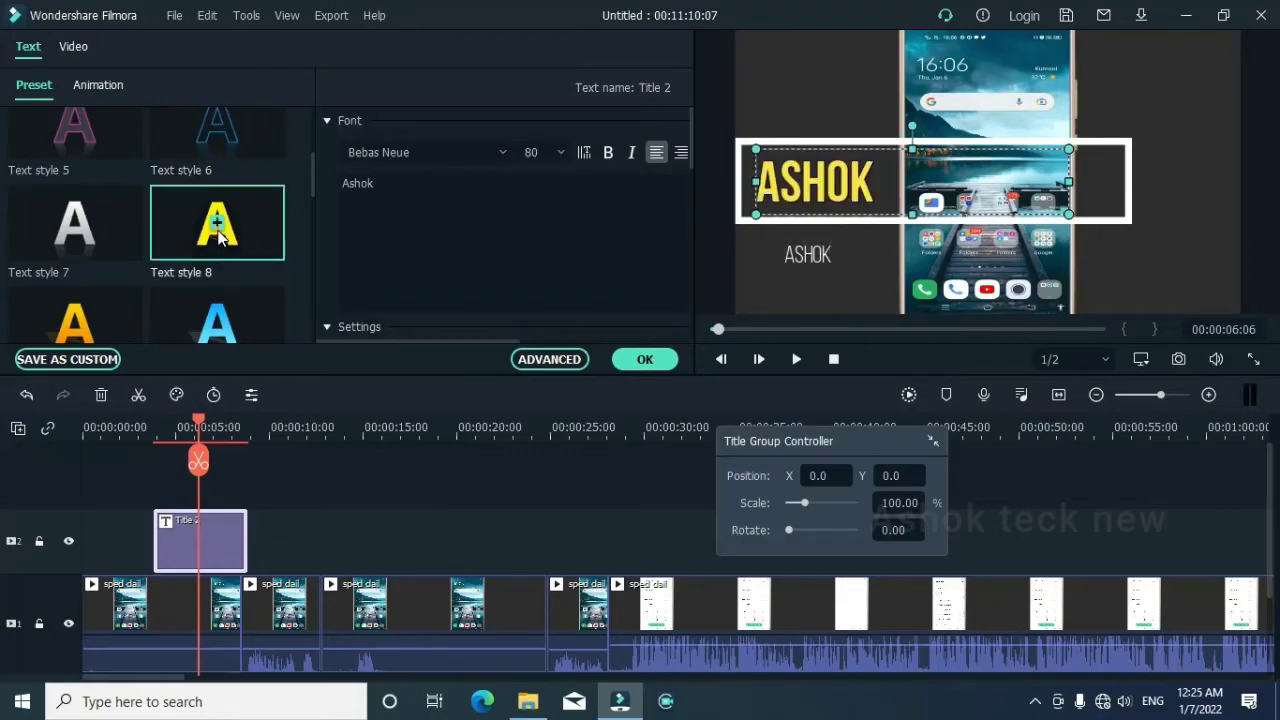
scroll(229, 278, down, 3)
click(104, 200)
scroll(230, 232, down, 3)
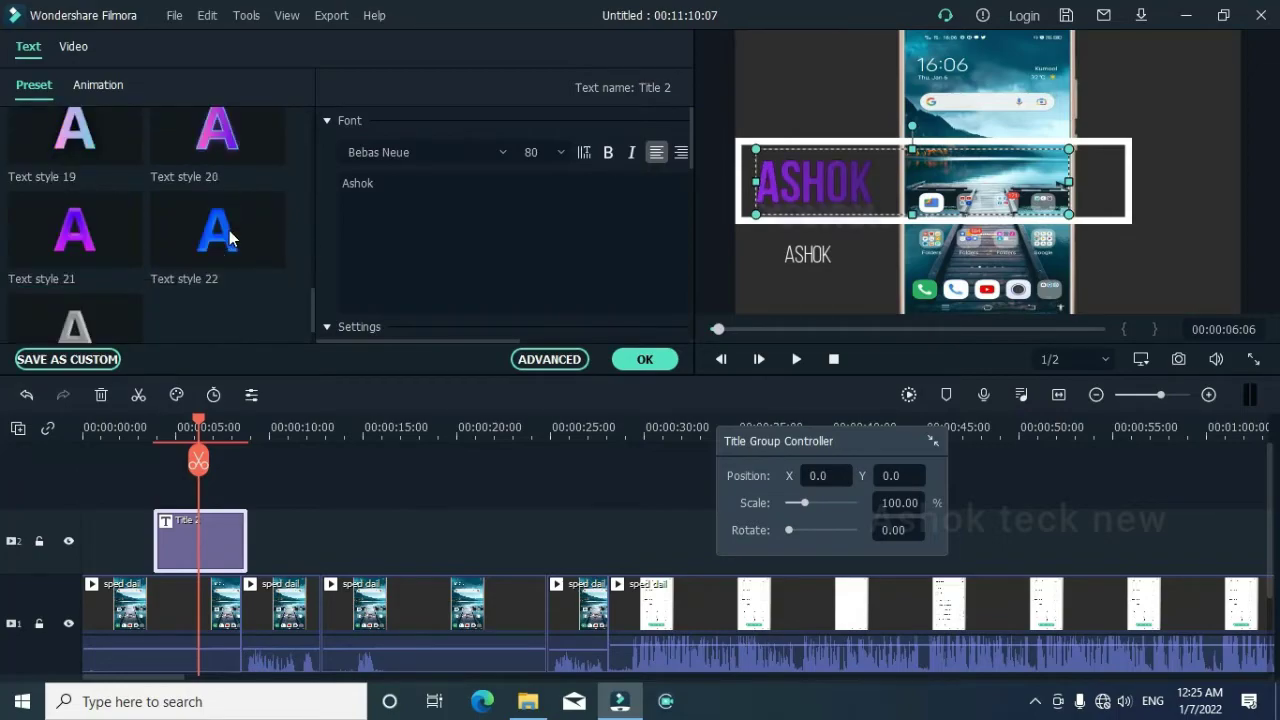
scroll(225, 232, down, 2)
click(220, 178)
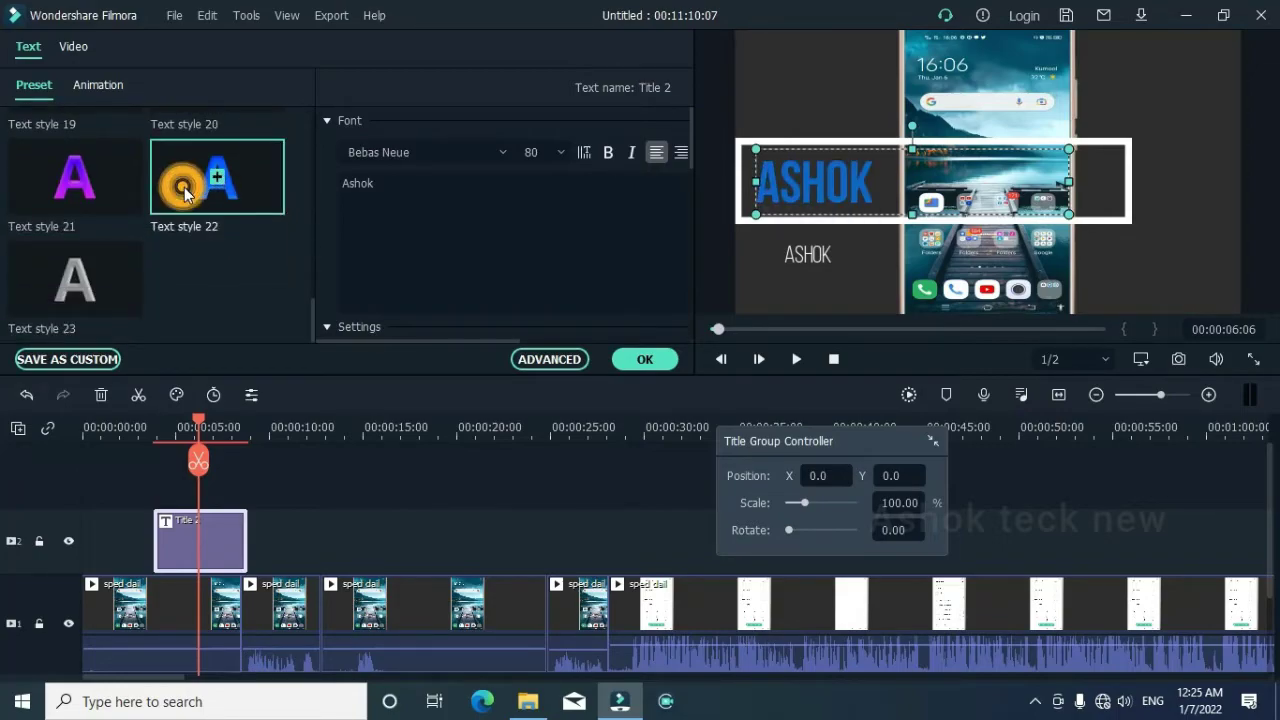
scroll(284, 260, up, 10)
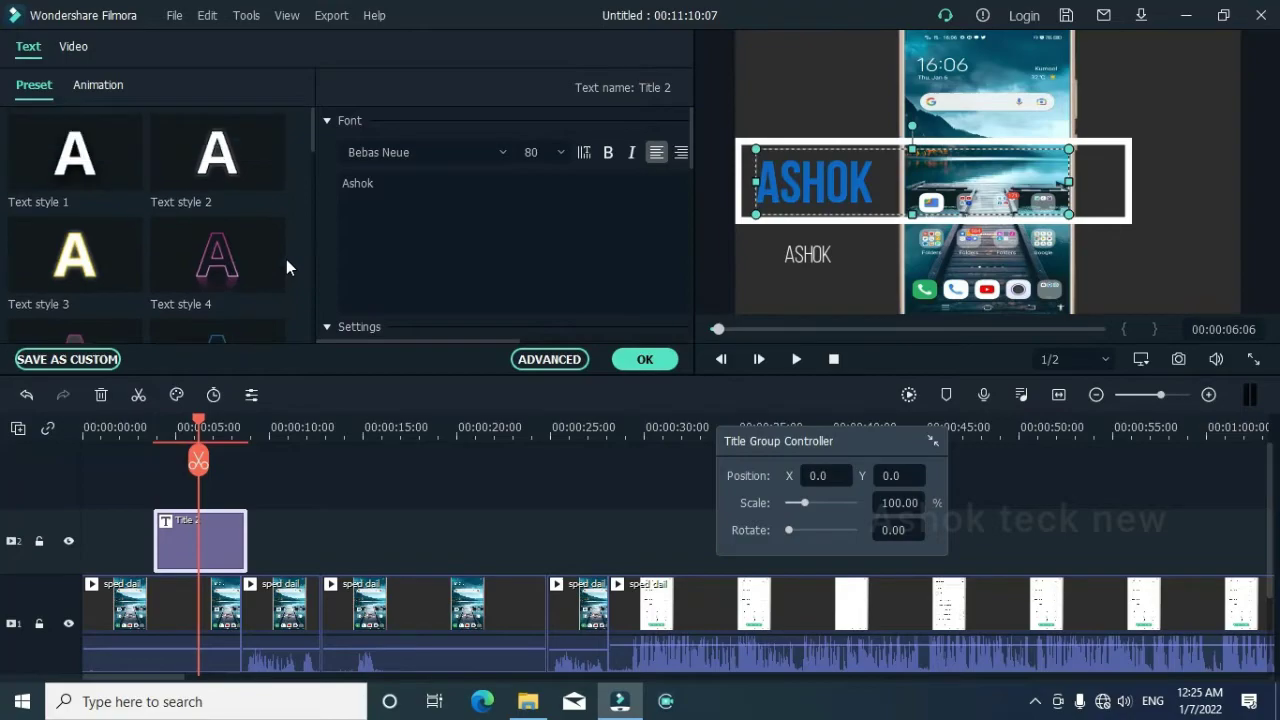
Step: Try the Random text animation on the main title text
click(112, 86)
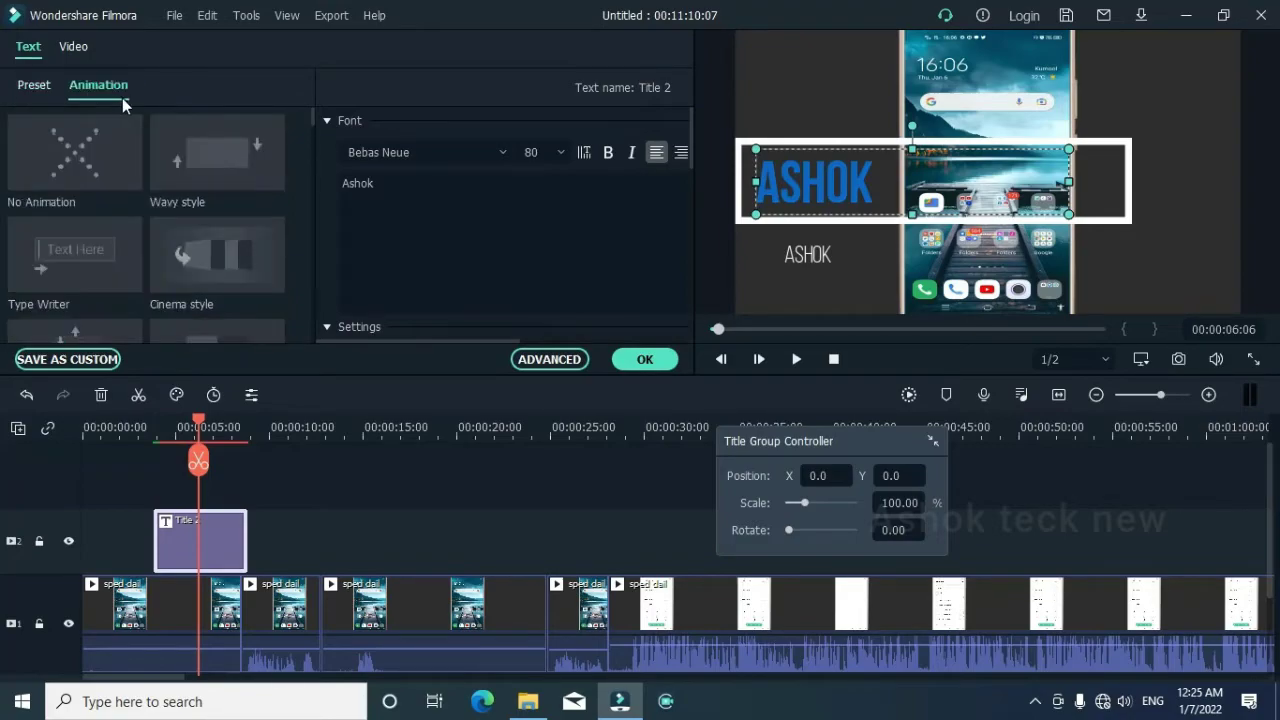
mouse_move(190, 267)
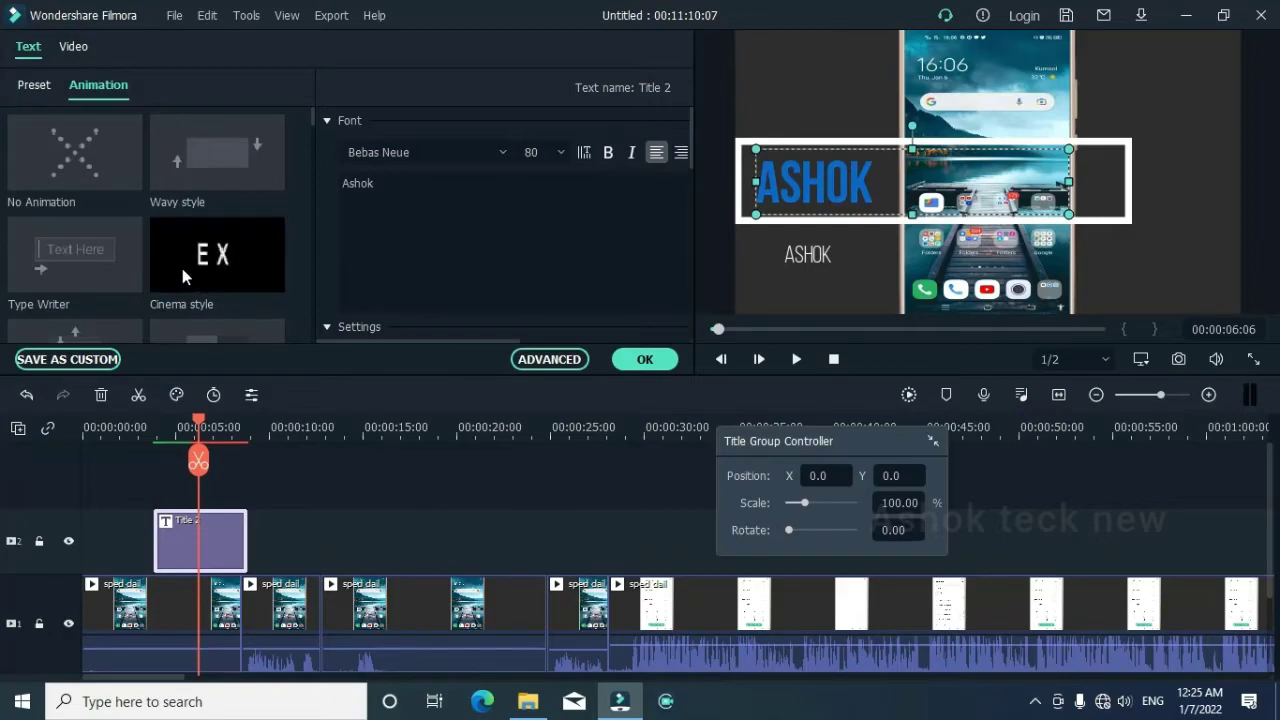
mouse_move(75, 246)
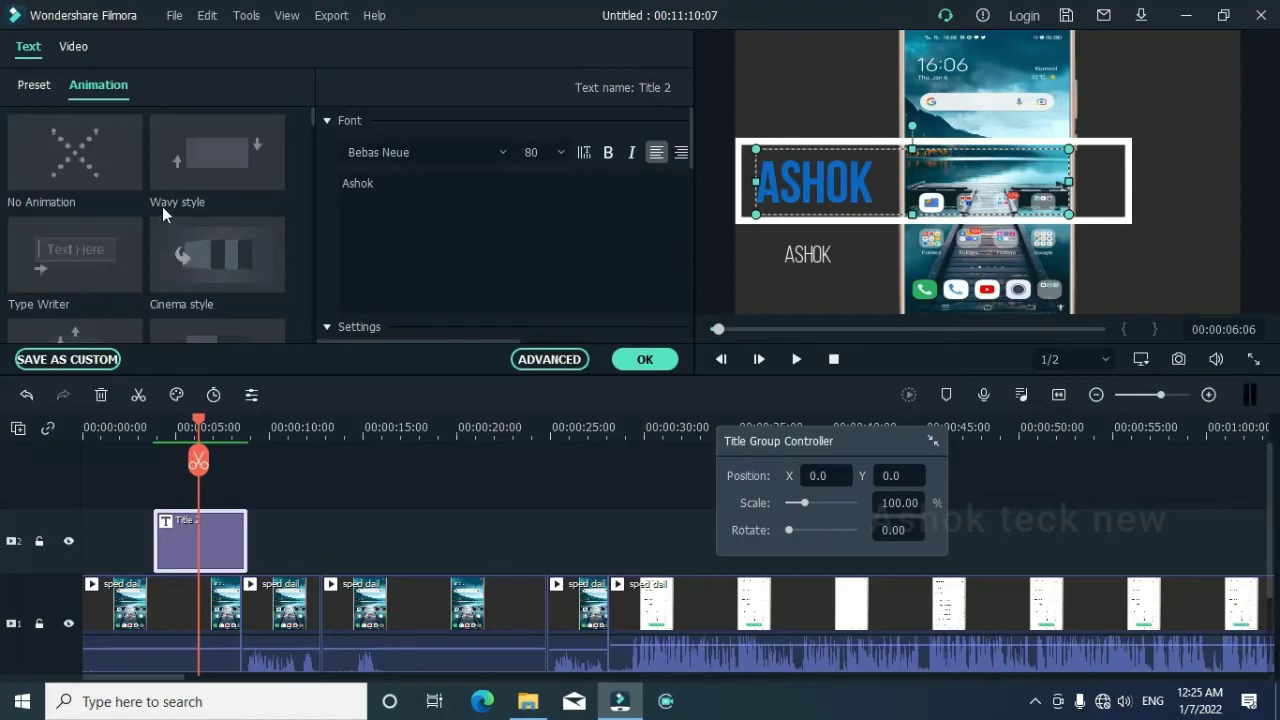
scroll(190, 212, down, 3)
mouse_move(222, 217)
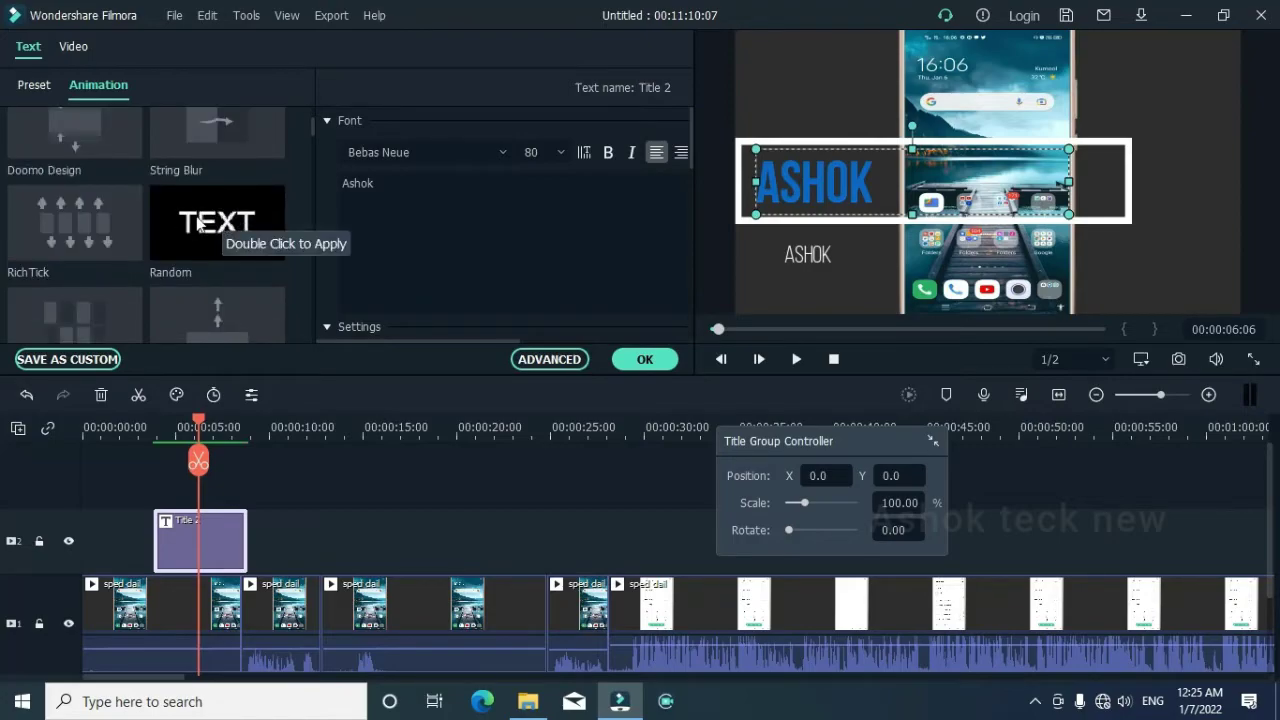
double_click(197, 223)
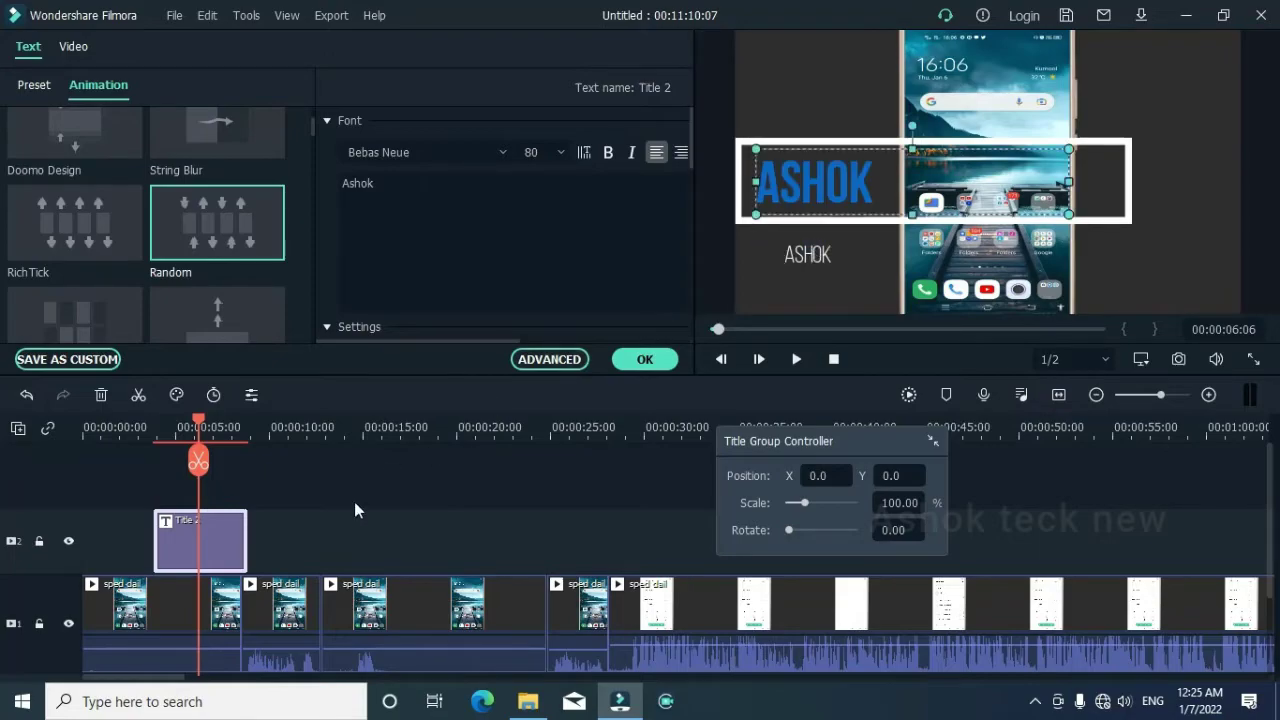
click(26, 397)
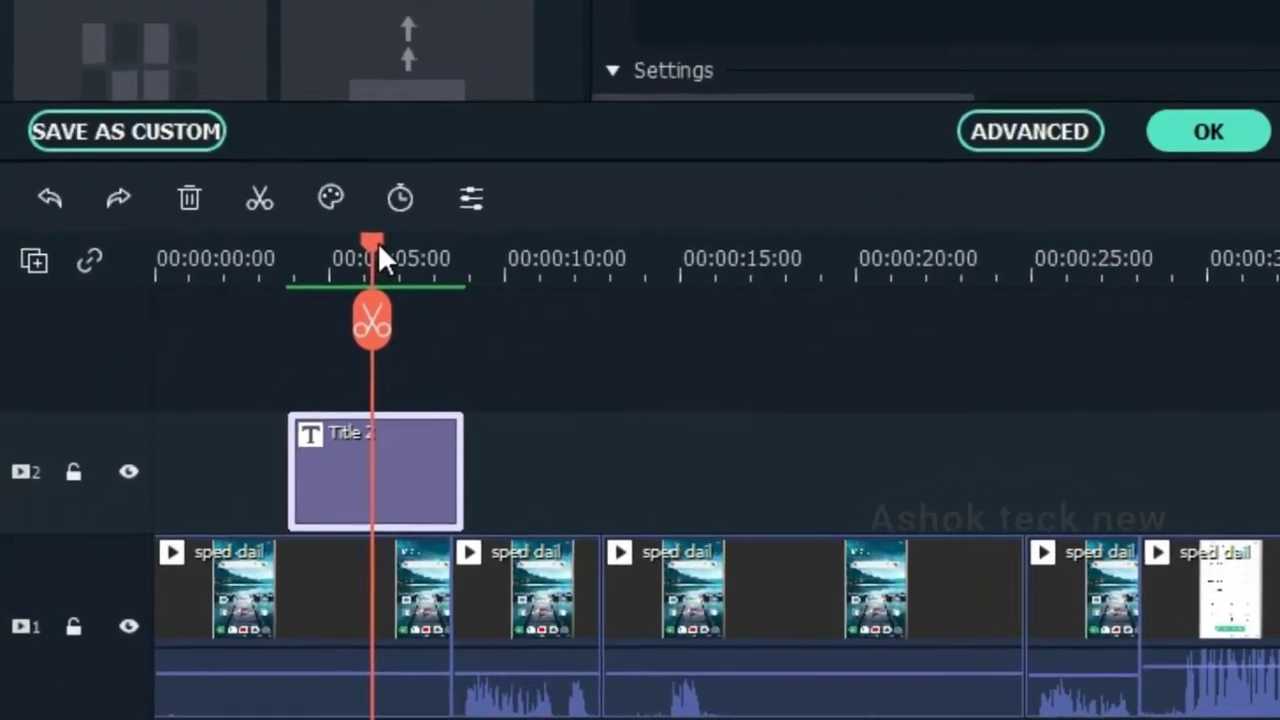
Step: Scrub the playhead over the title clip on the timeline and browse the remaining text animations
click(180, 426)
drag(353, 236, 351, 240)
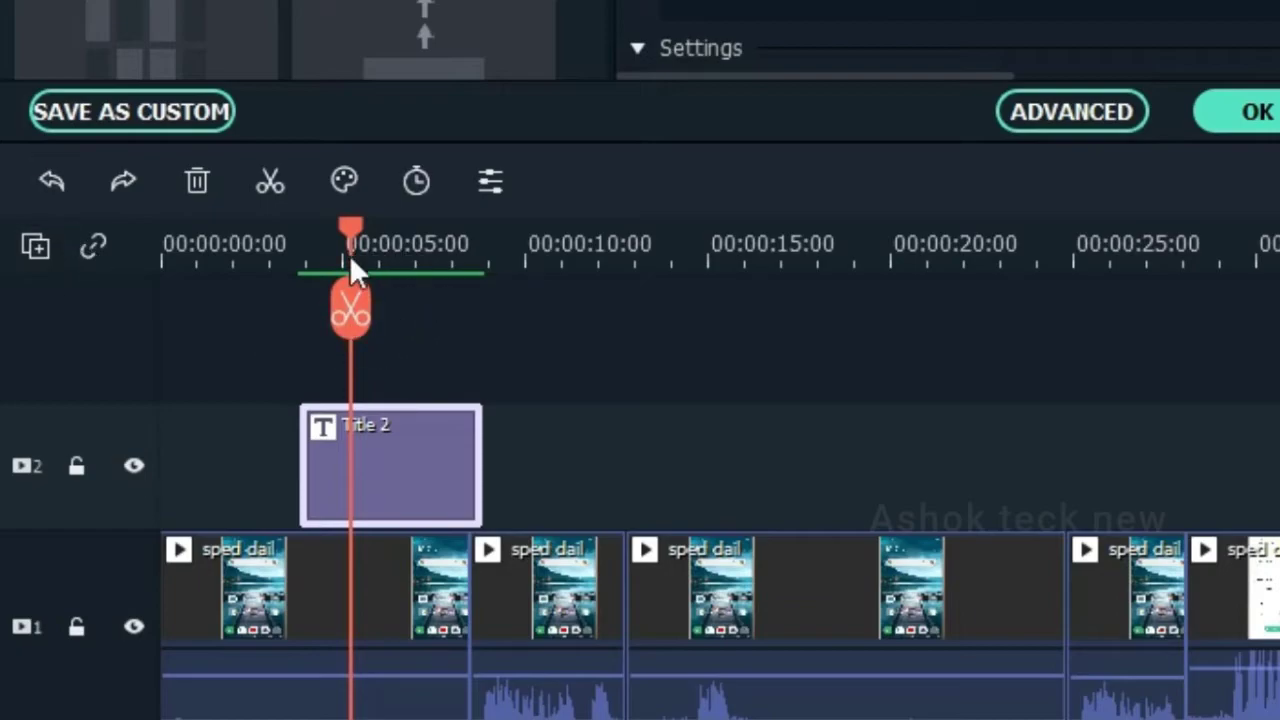
drag(341, 240, 386, 240)
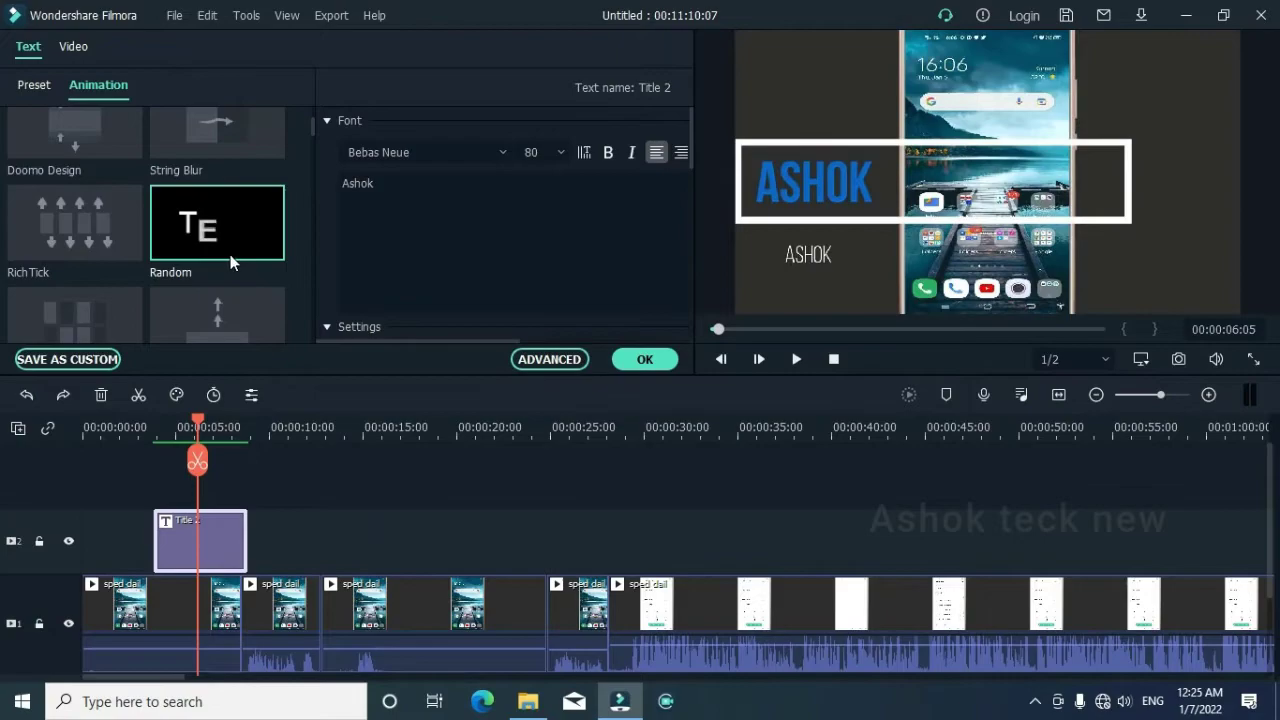
scroll(230, 263, down, 3)
scroll(230, 255, down, 2)
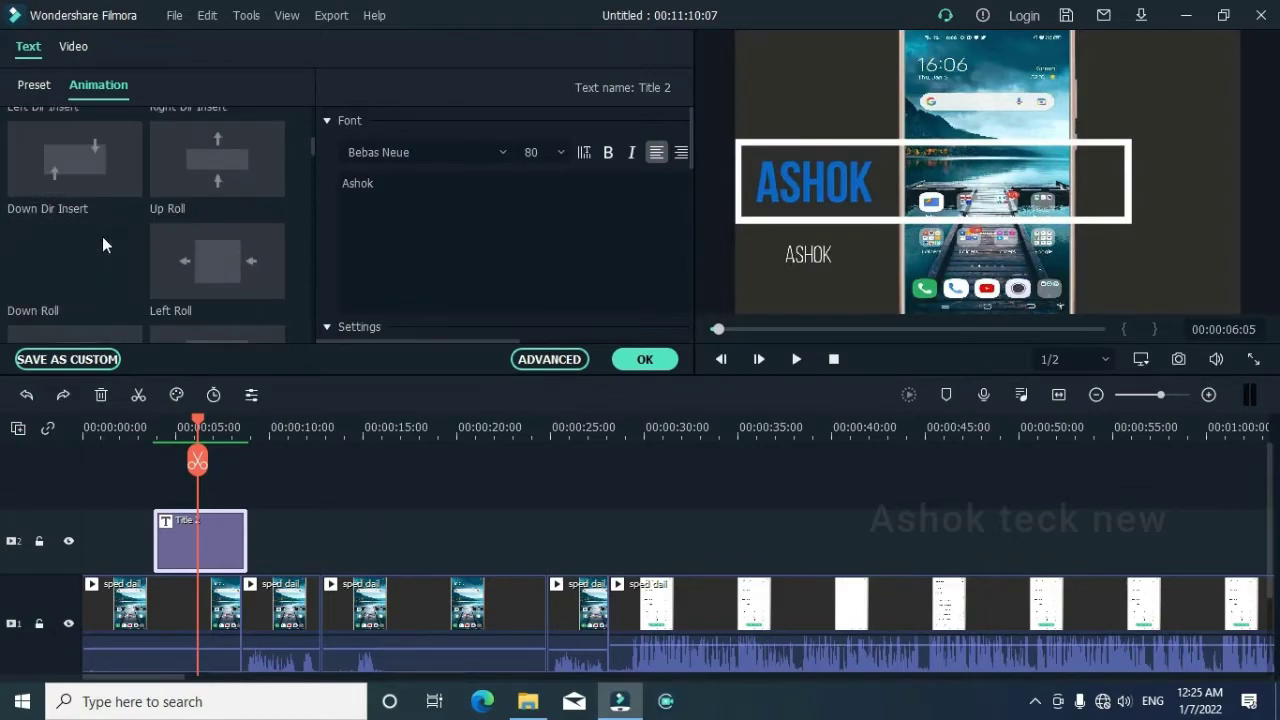
scroll(143, 236, down, 10)
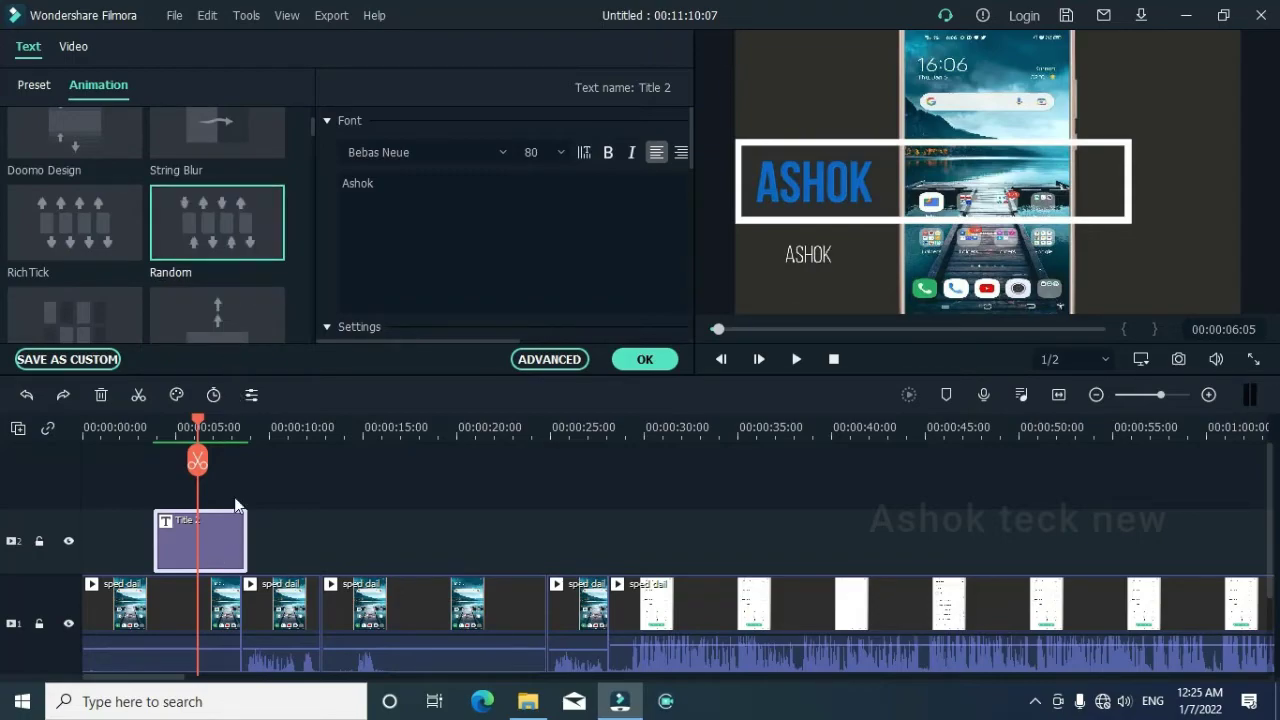
scroll(251, 261, up, 10)
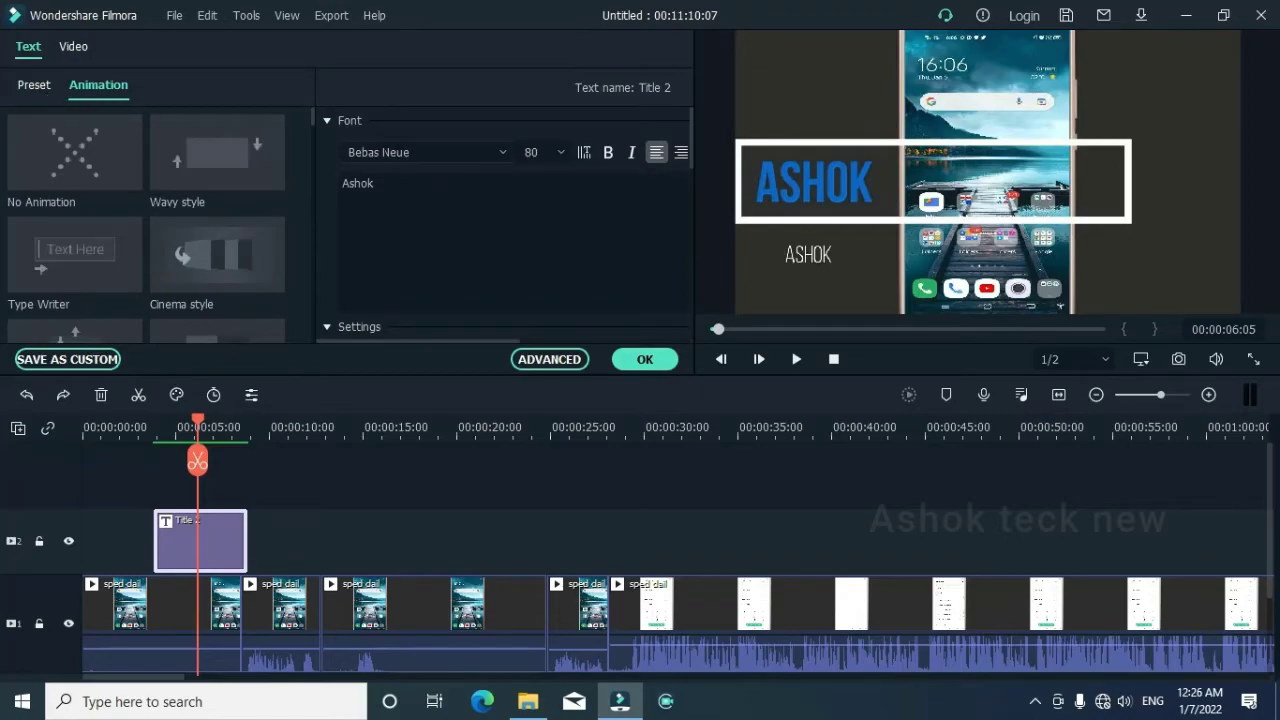
Step: Try the Arial font on the main title text and settle on Arial Negreta
click(498, 152)
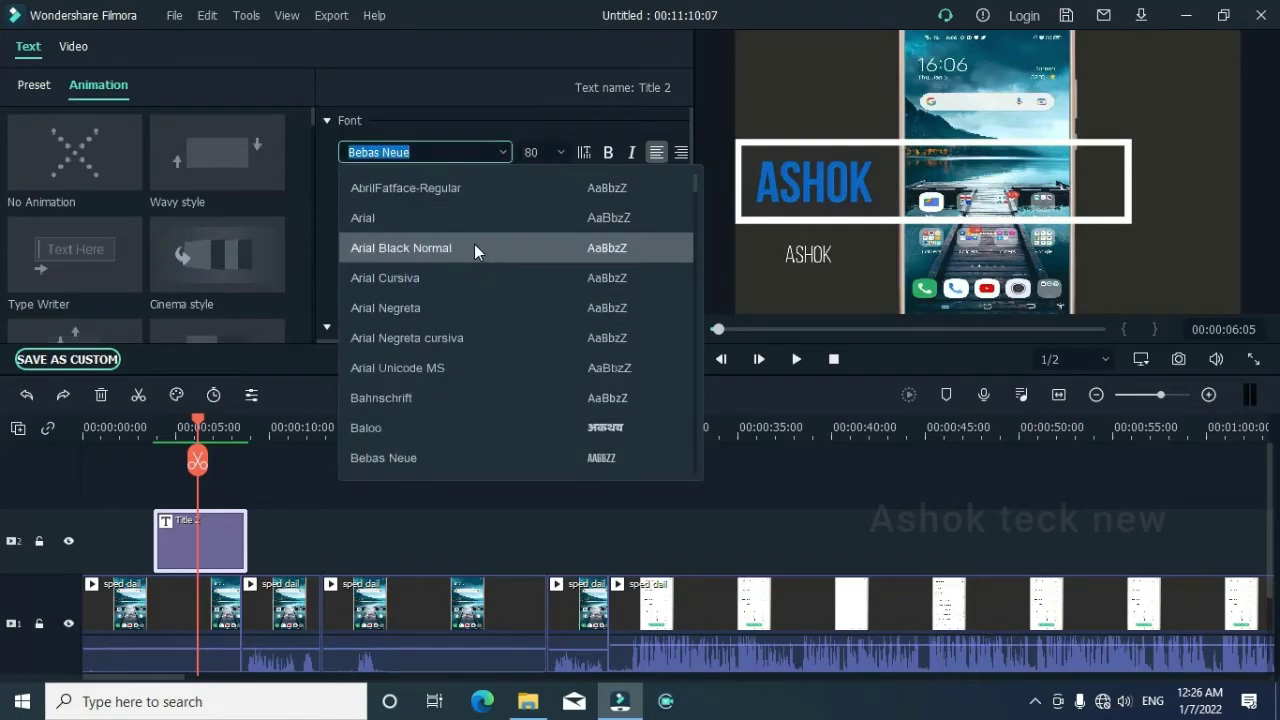
click(527, 218)
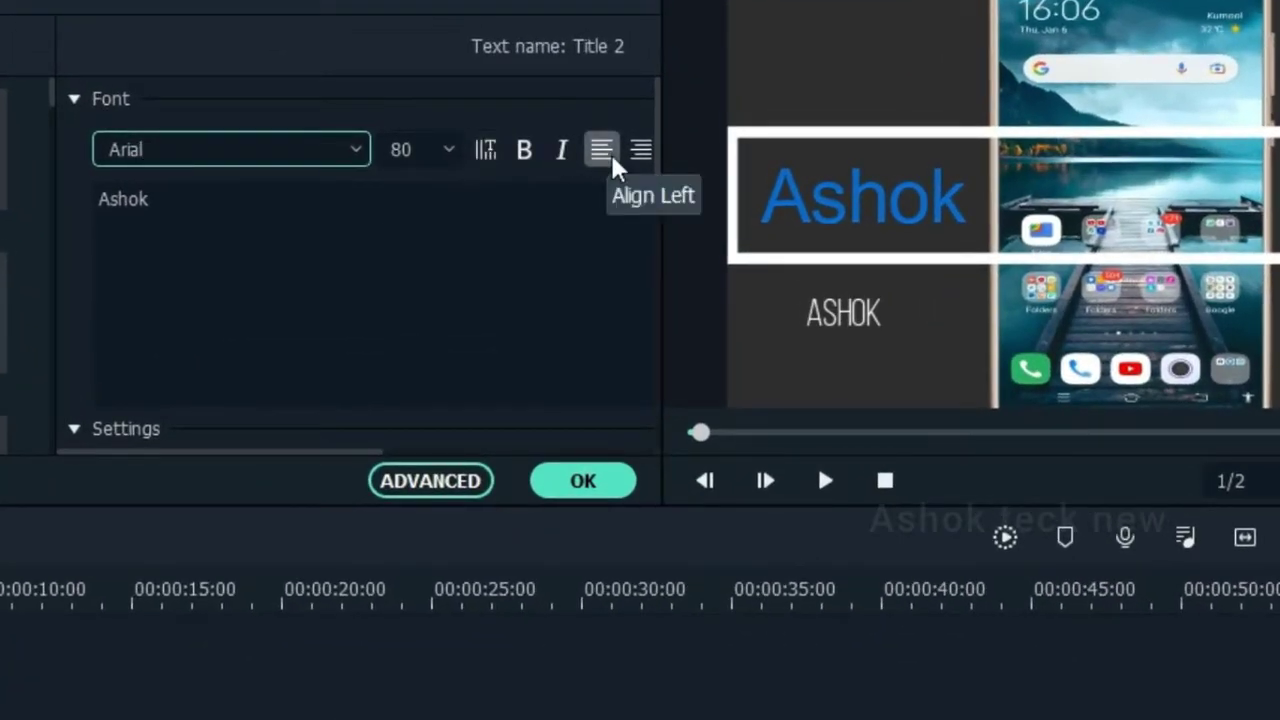
click(357, 152)
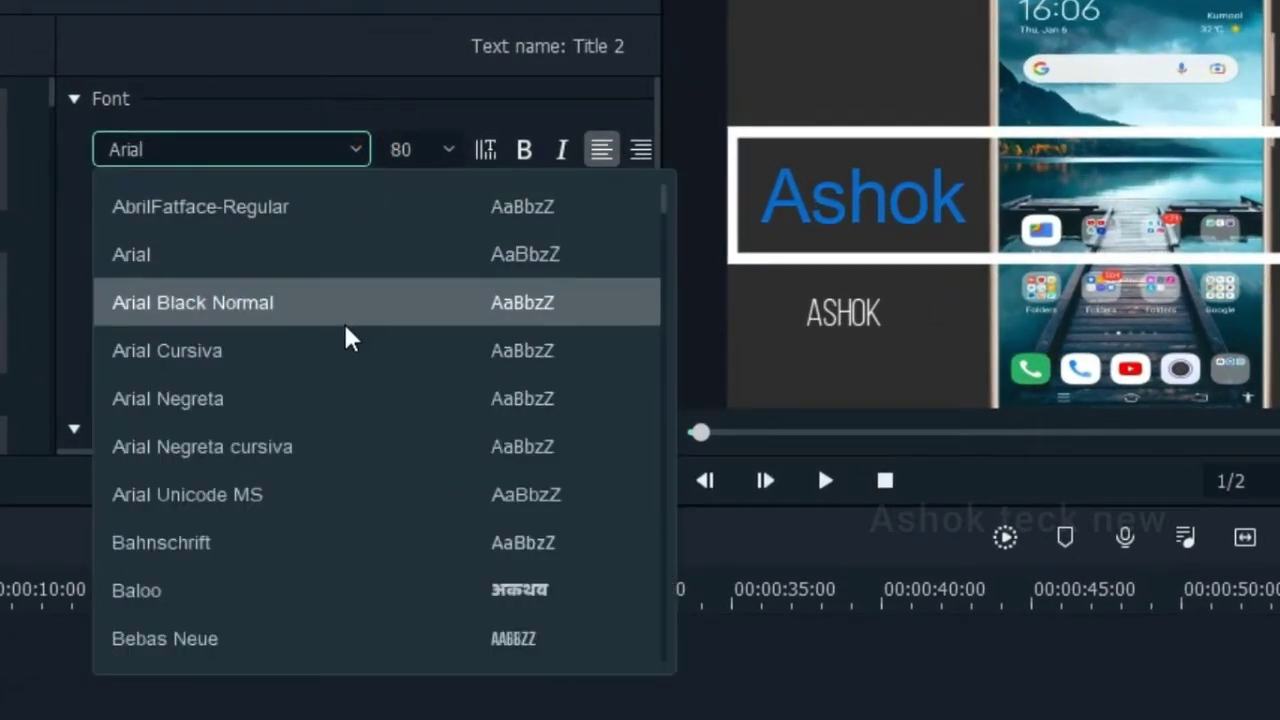
click(347, 382)
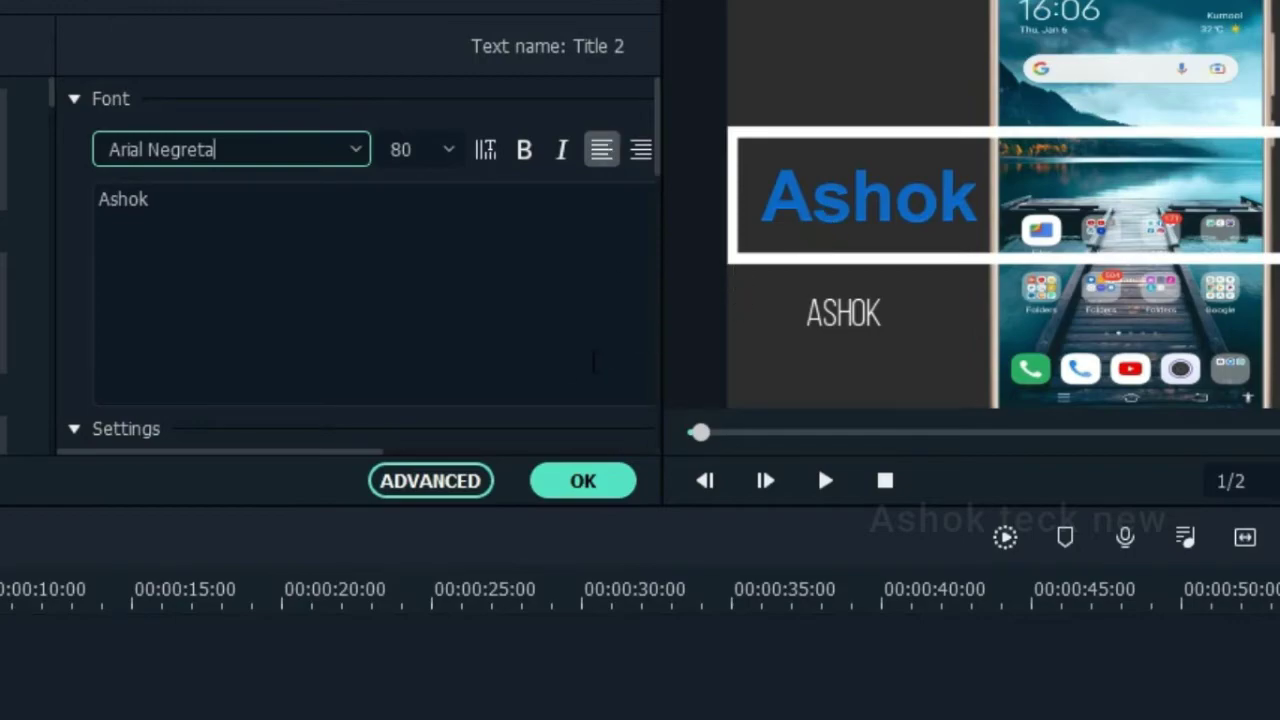
Step: Try magenta, olive green and light blue text colors on the main title text
scroll(280, 314, down, 3)
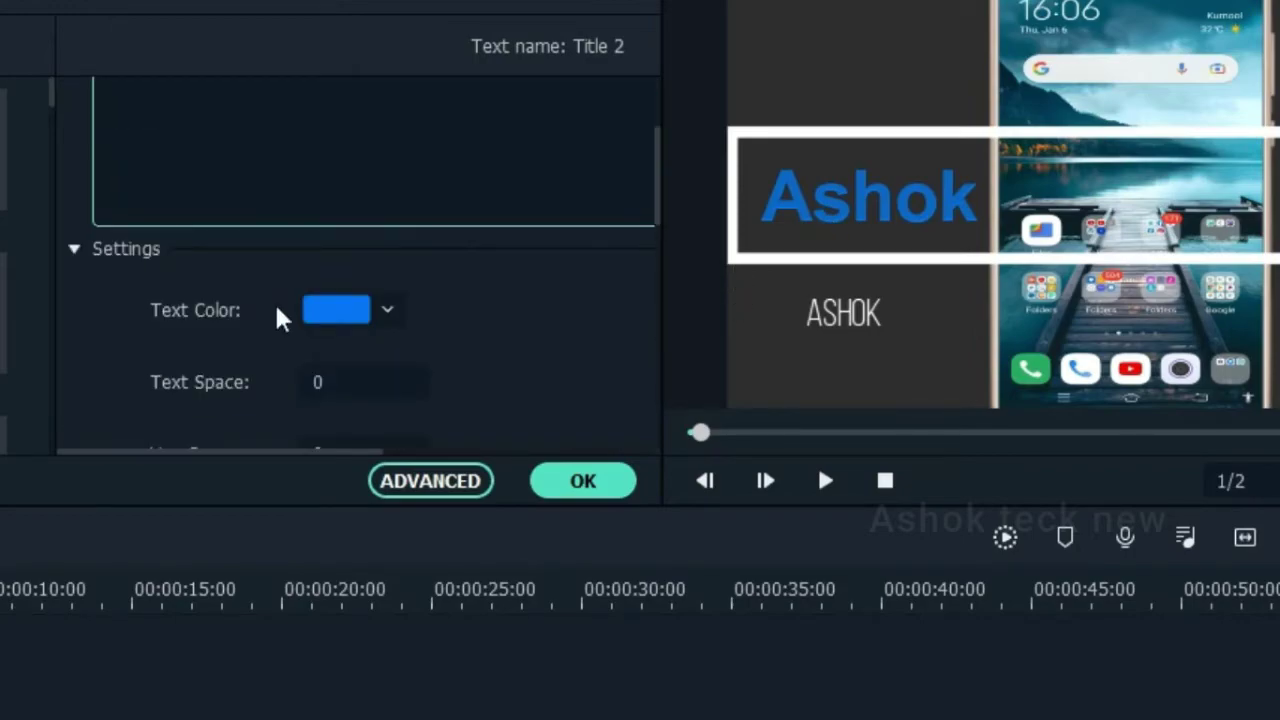
click(334, 318)
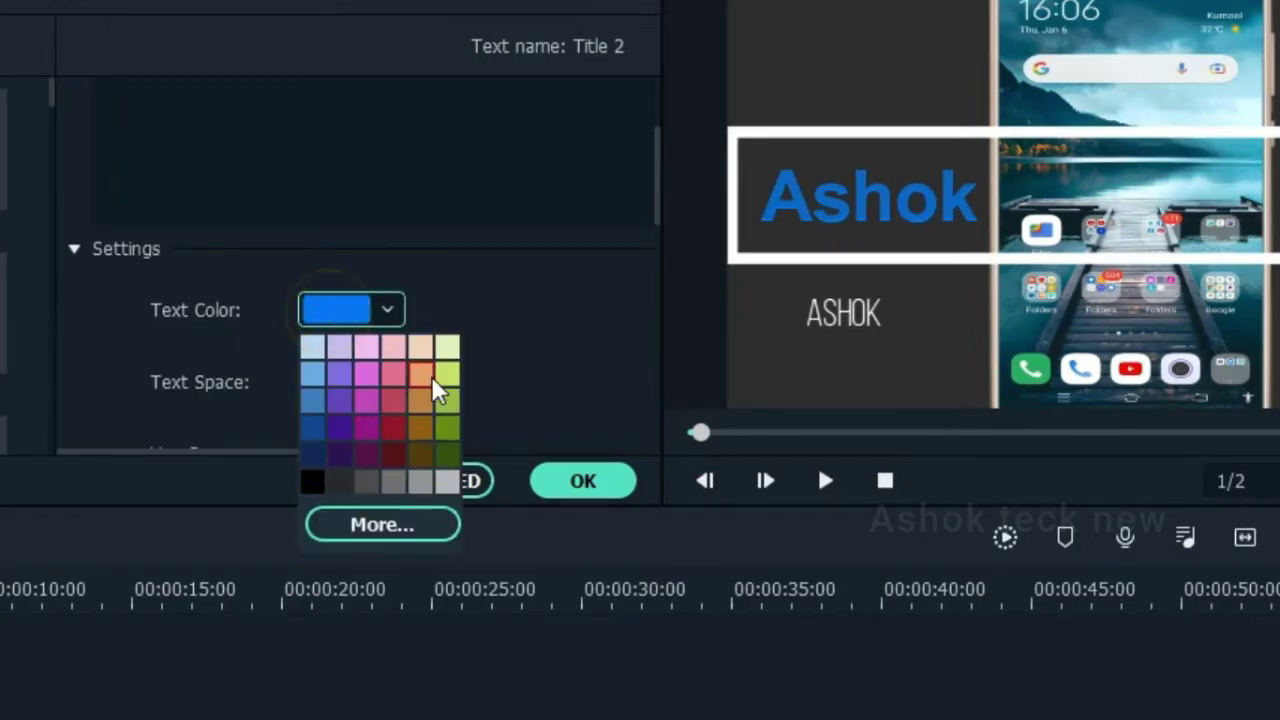
click(368, 410)
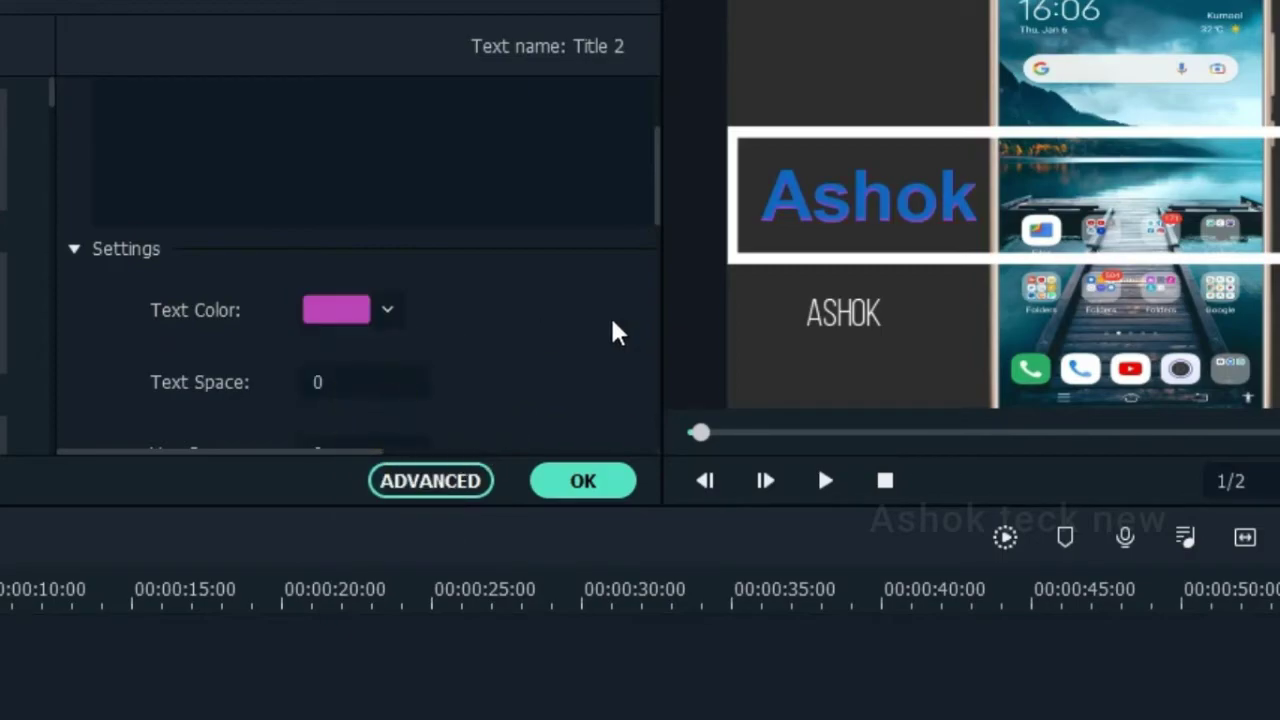
click(389, 311)
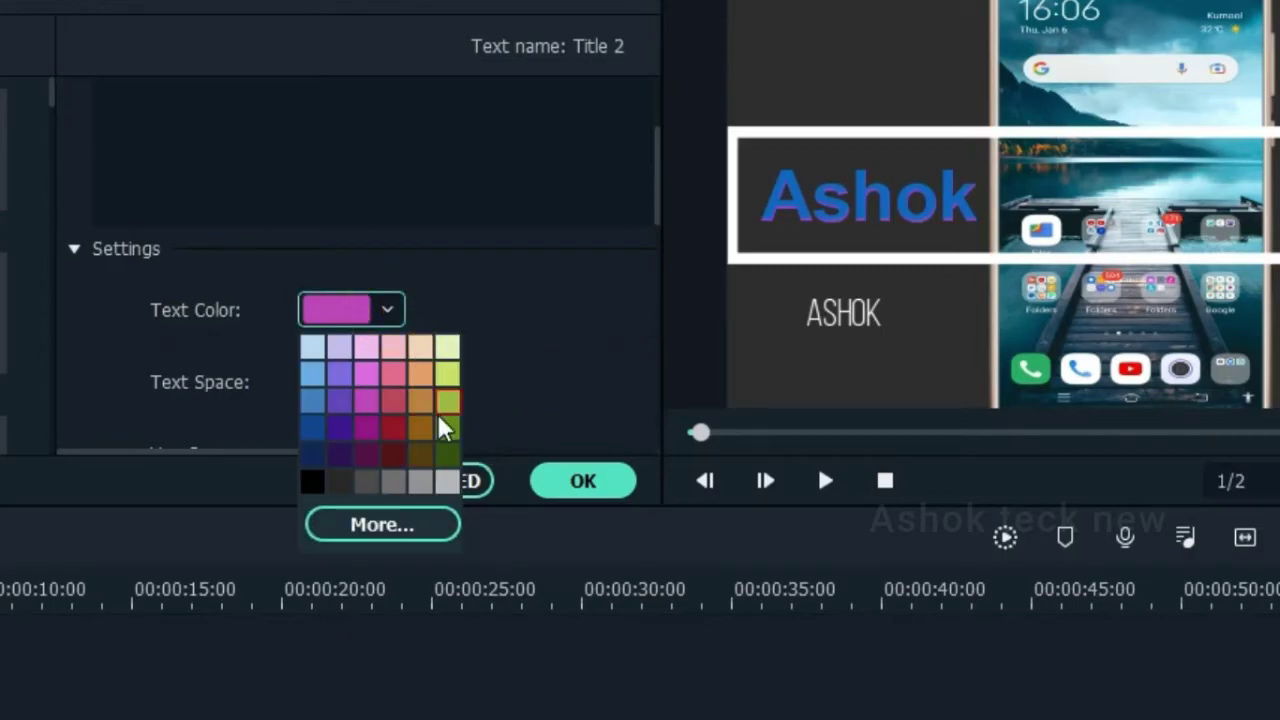
click(448, 424)
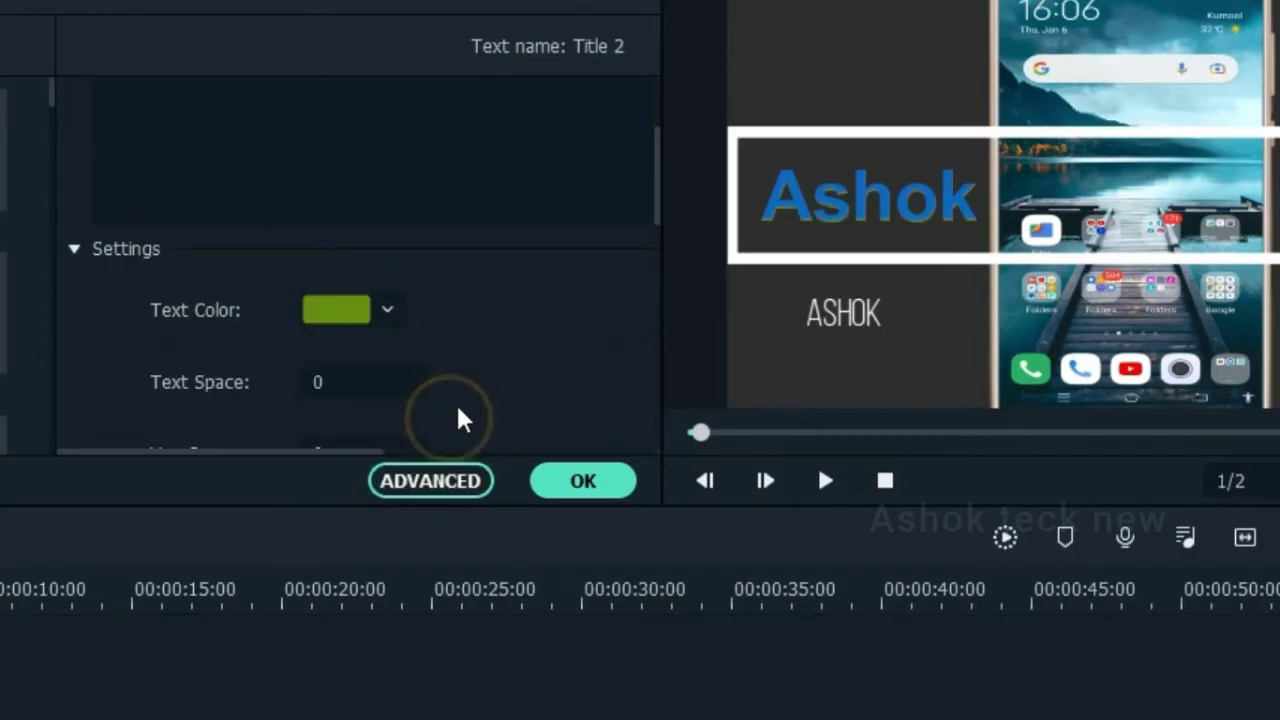
click(393, 308)
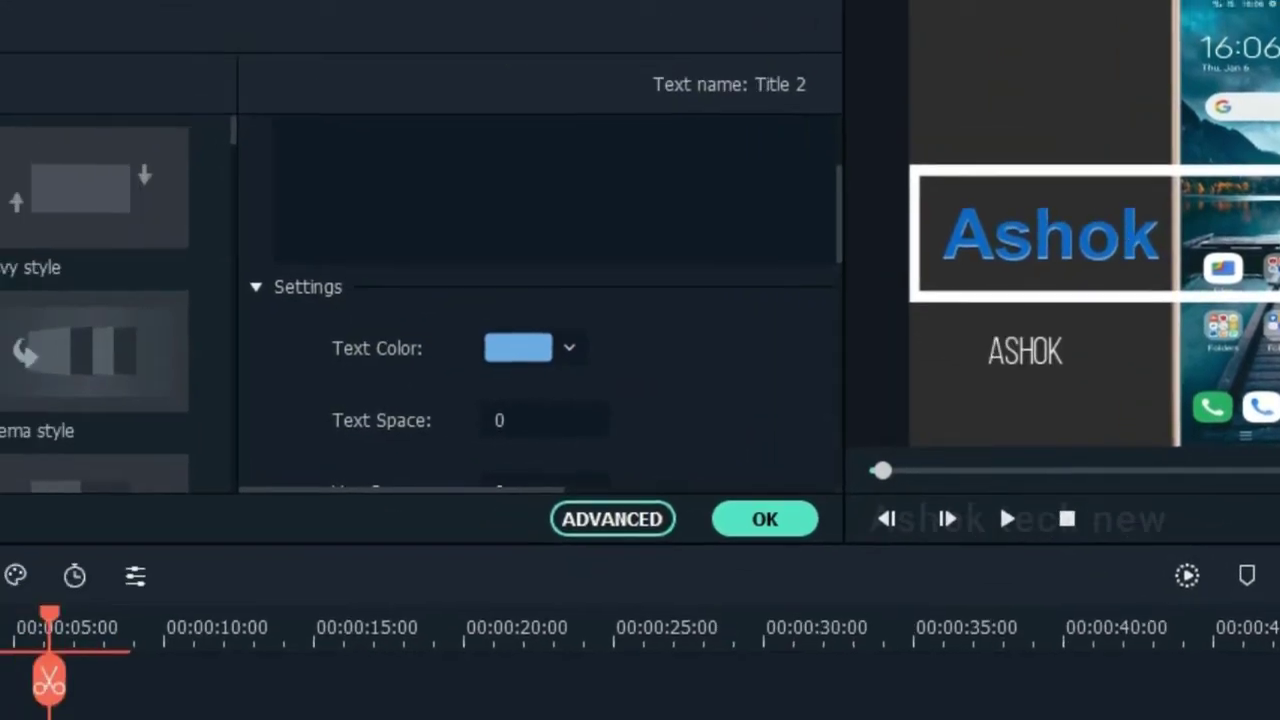
Step: Apply the Text style 1 preset to the main title text, try lavender and dark purple, and settle on a light yellow-green text color
click(52, 134)
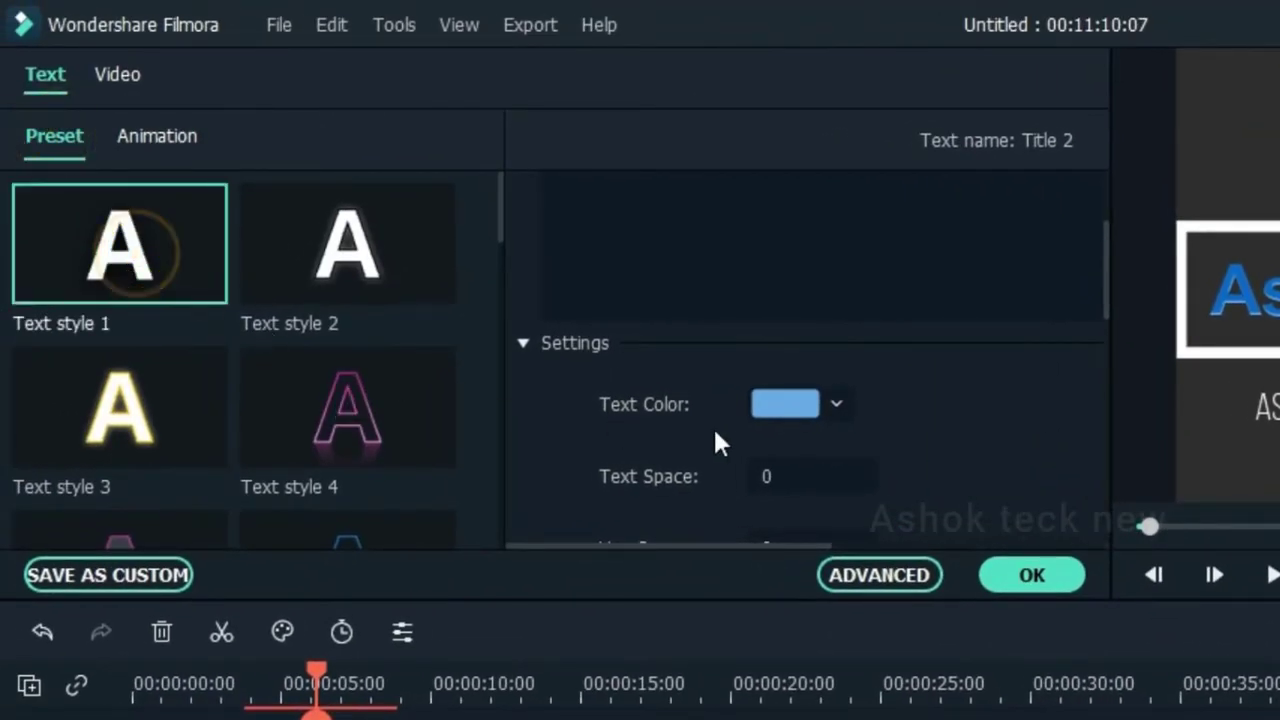
click(163, 240)
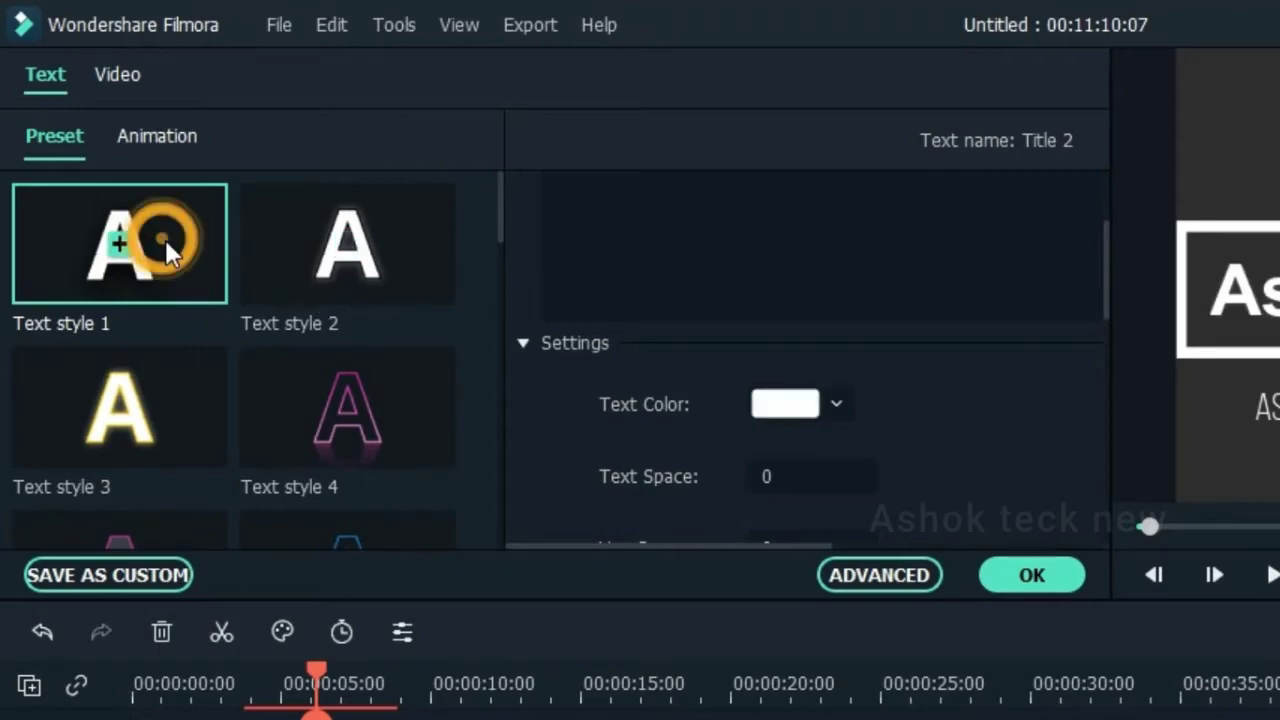
click(836, 404)
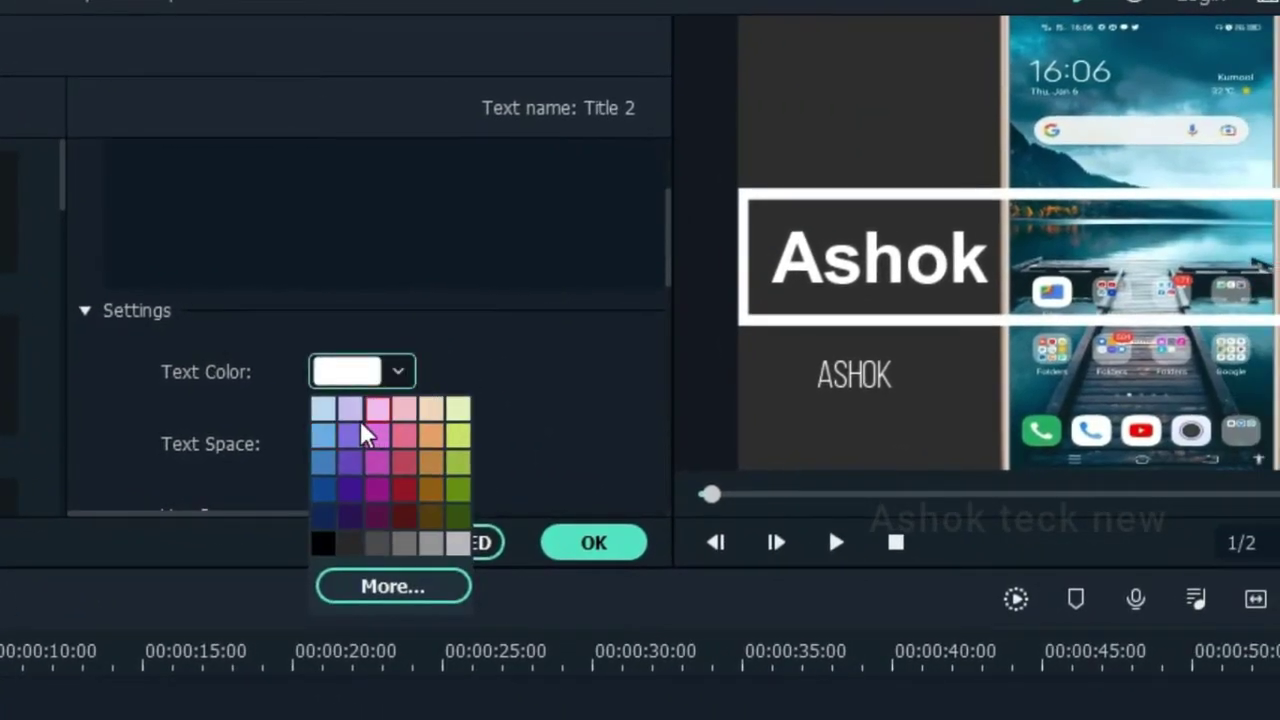
click(355, 410)
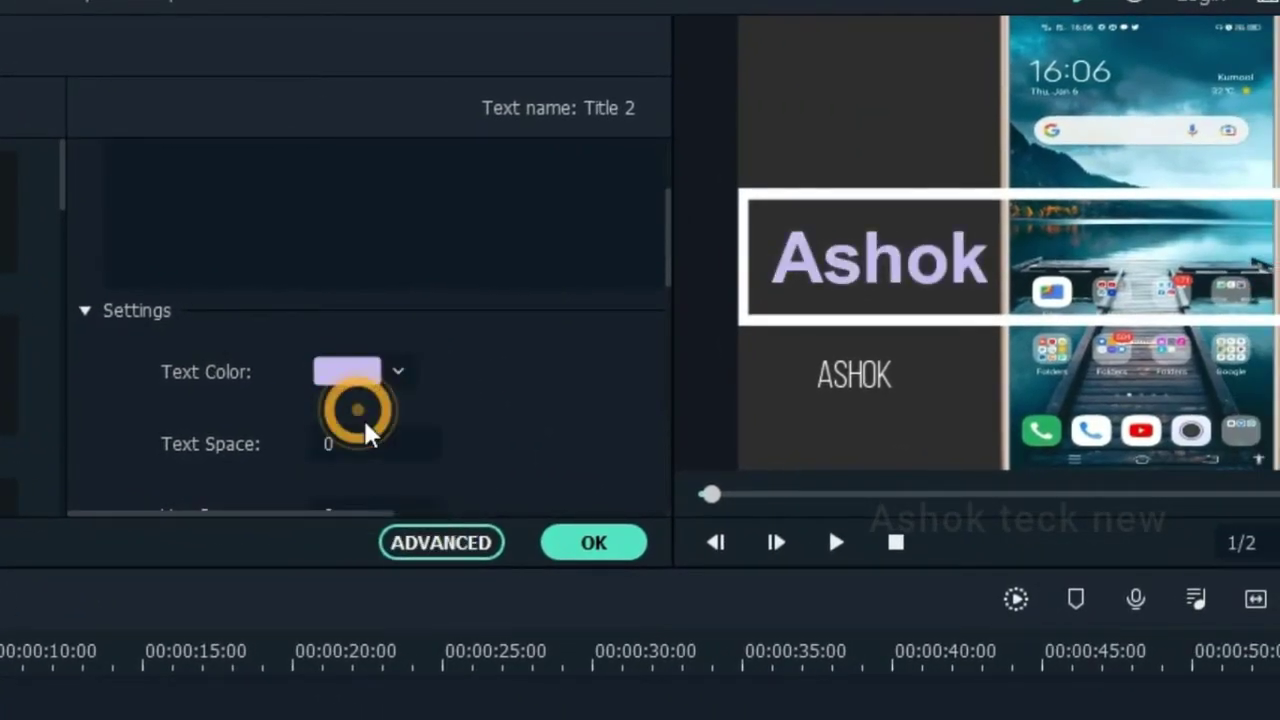
click(399, 376)
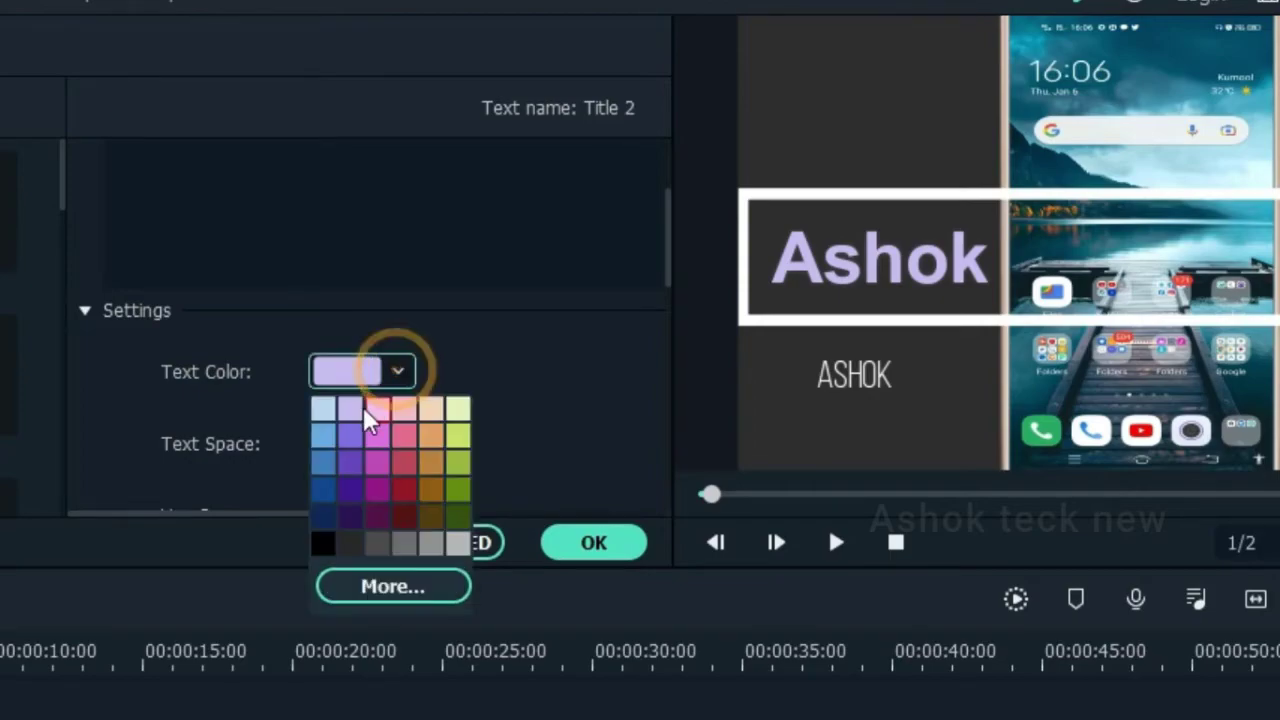
click(345, 490)
click(400, 368)
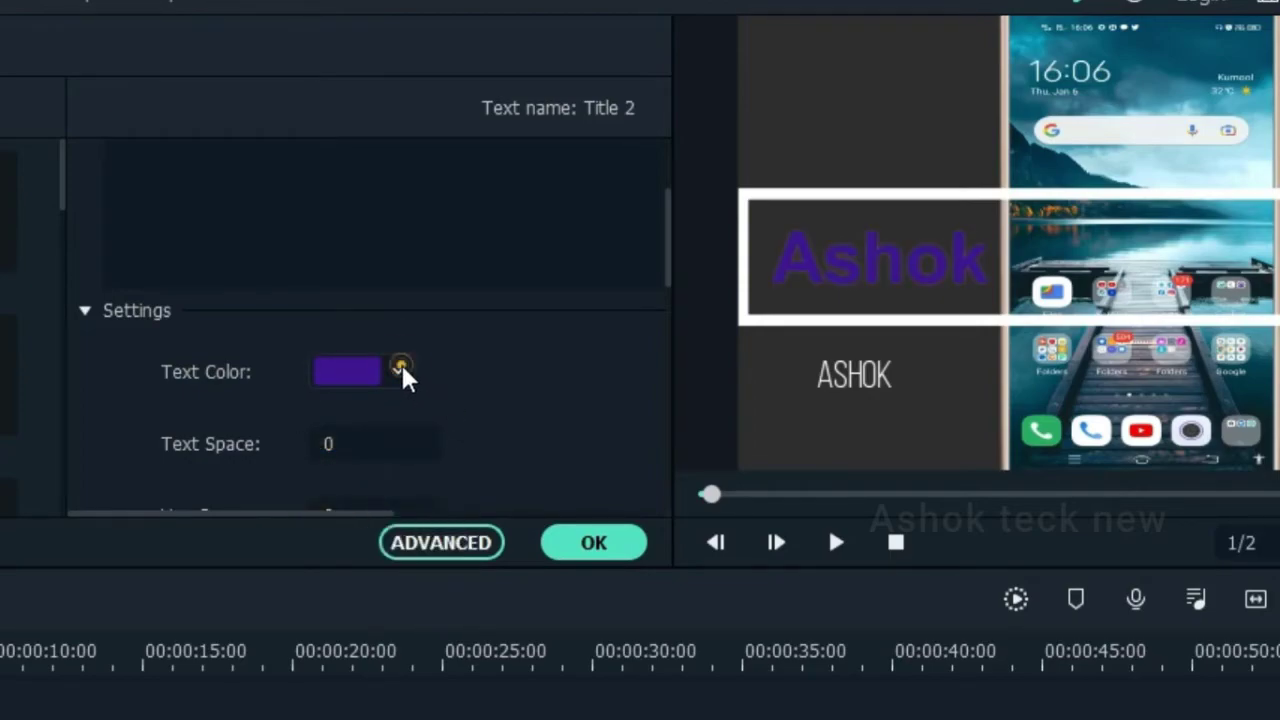
click(452, 440)
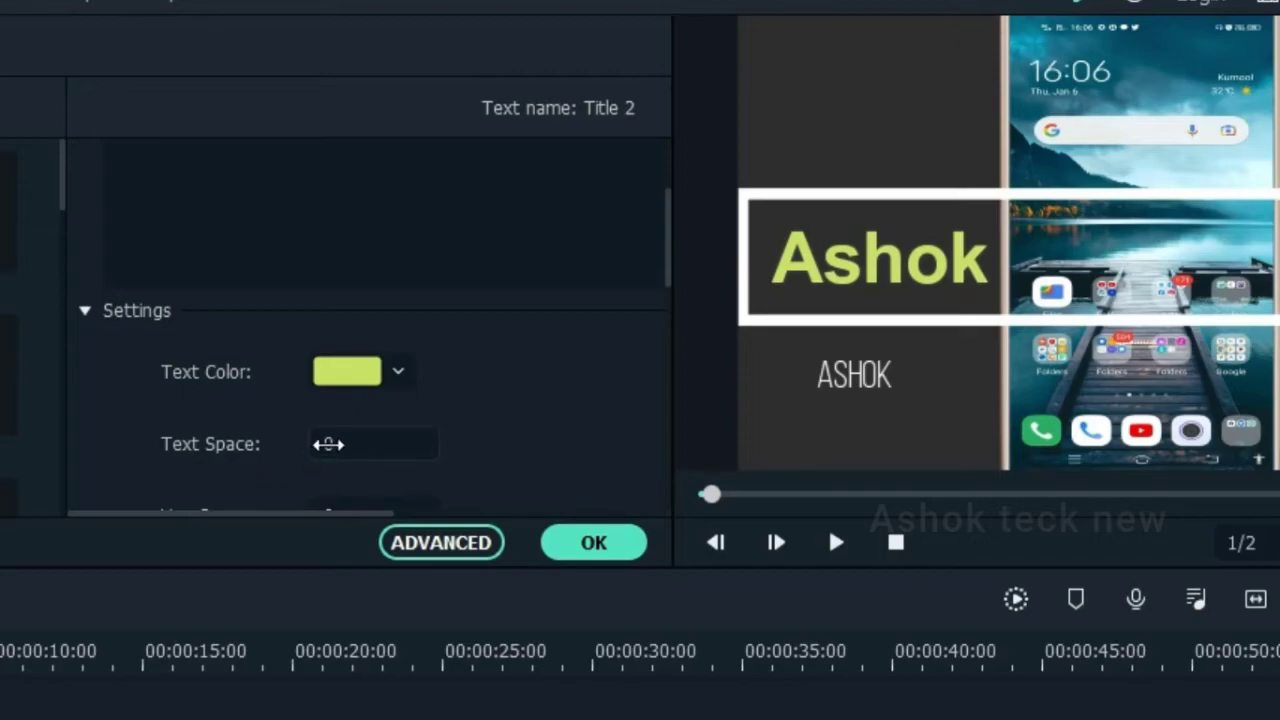
Step: Try a text space of 11 on the main title text and settle on 3
drag(325, 447, 348, 447)
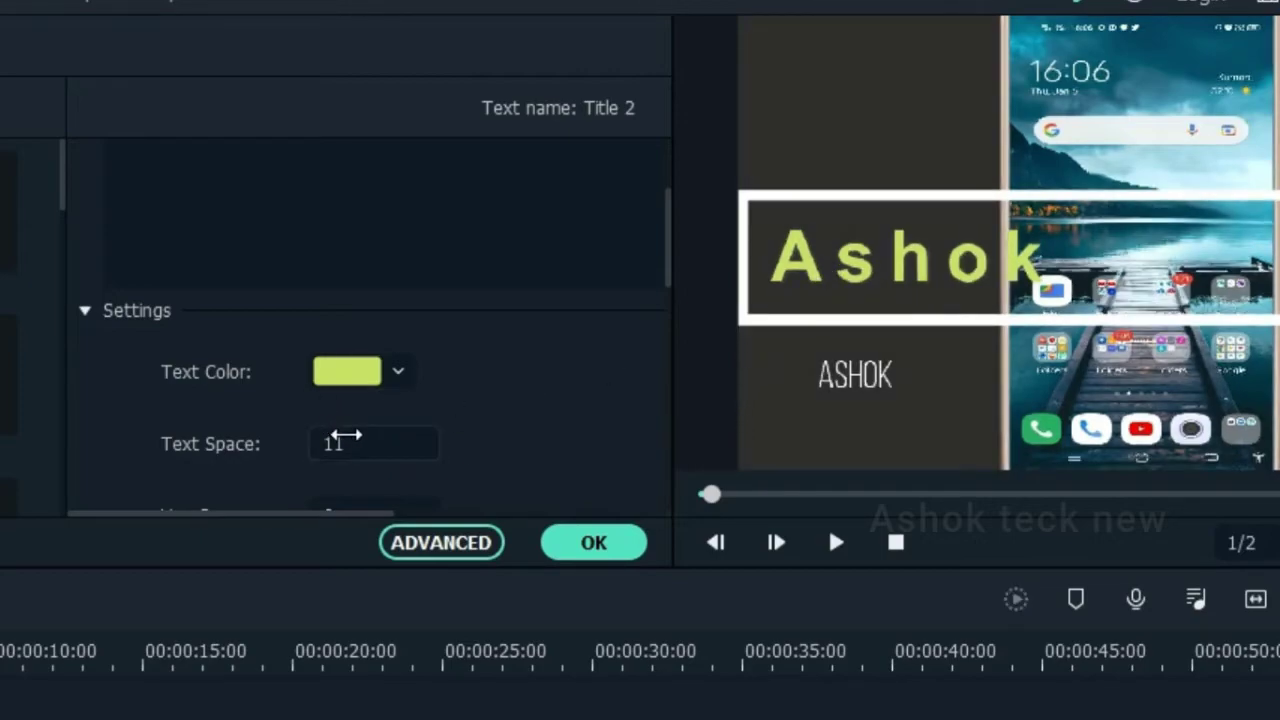
drag(337, 441, 295, 441)
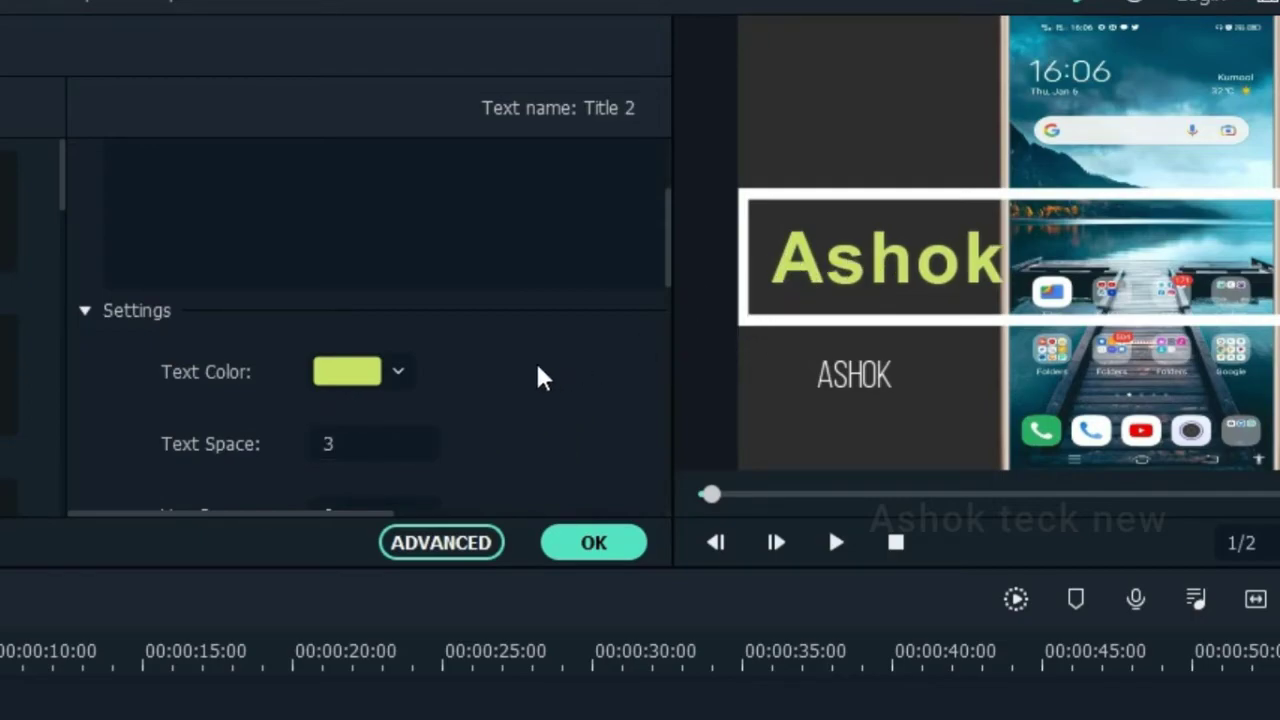
Step: Try the title's Rotate setting, select the main title text in the preview and move the Title Group Controller off it
scroll(524, 447, down, 2)
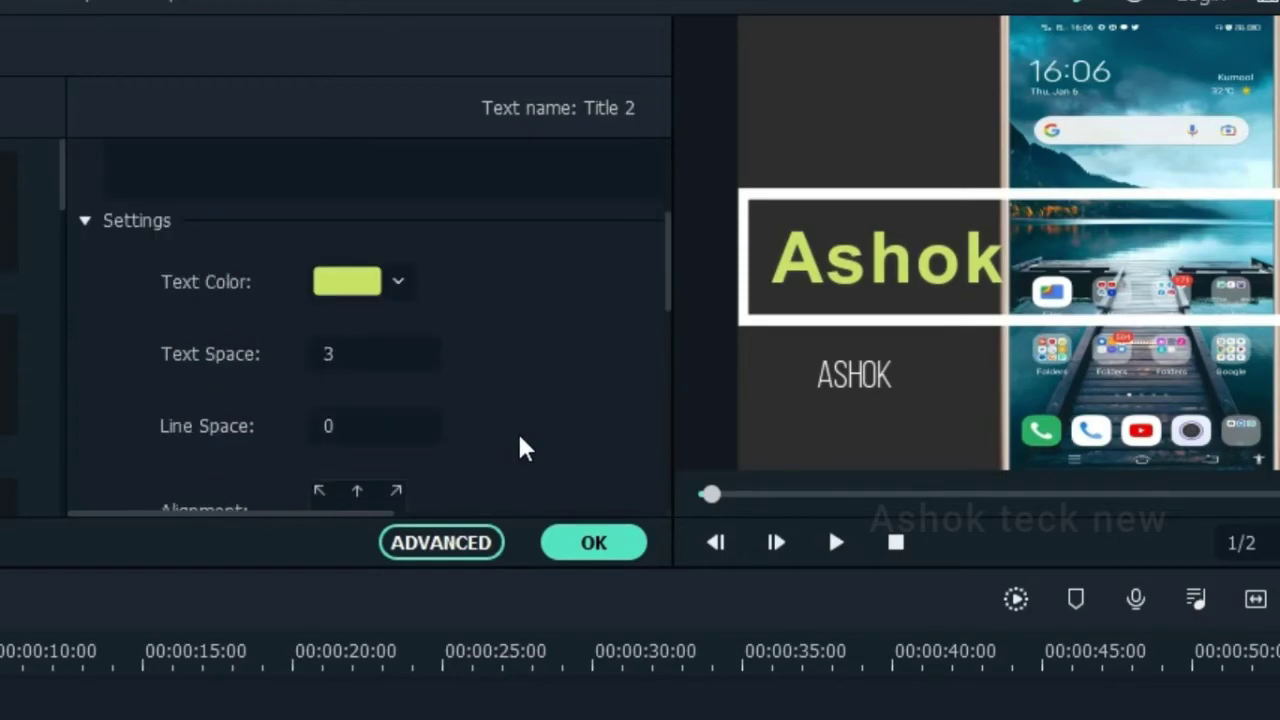
scroll(530, 443, down, 2)
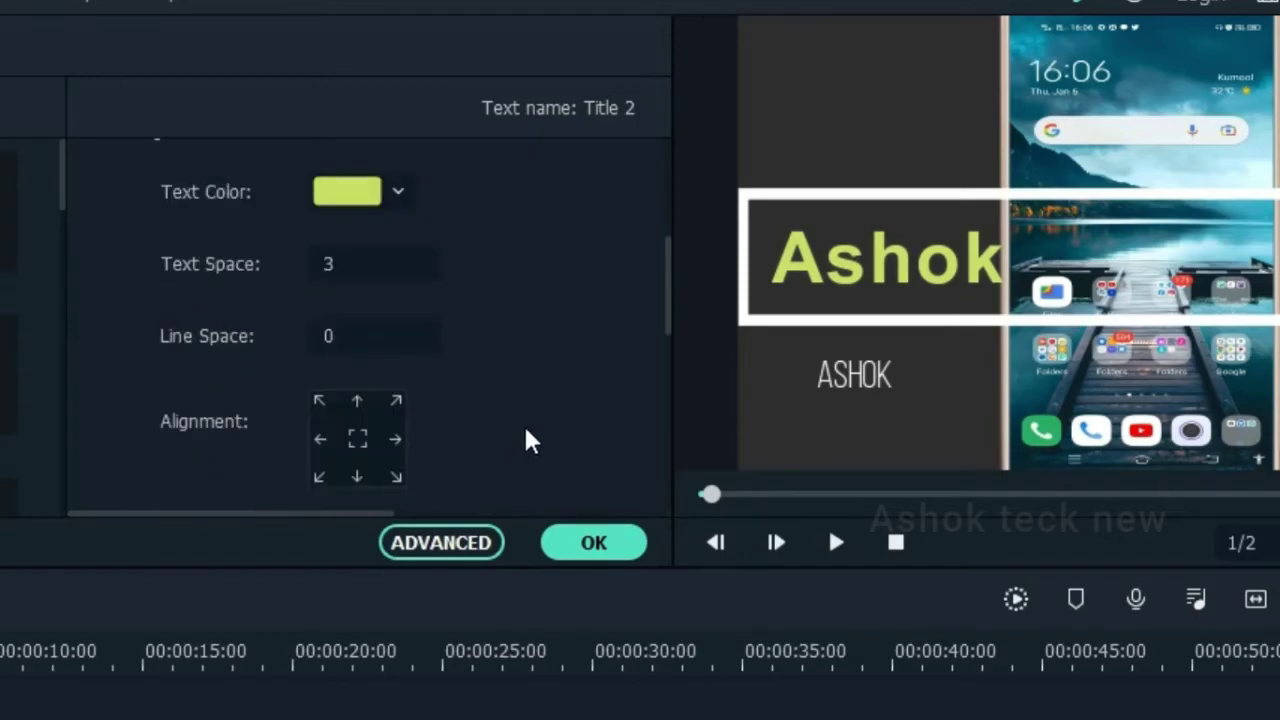
scroll(530, 443, down, 4)
scroll(530, 443, down, 2)
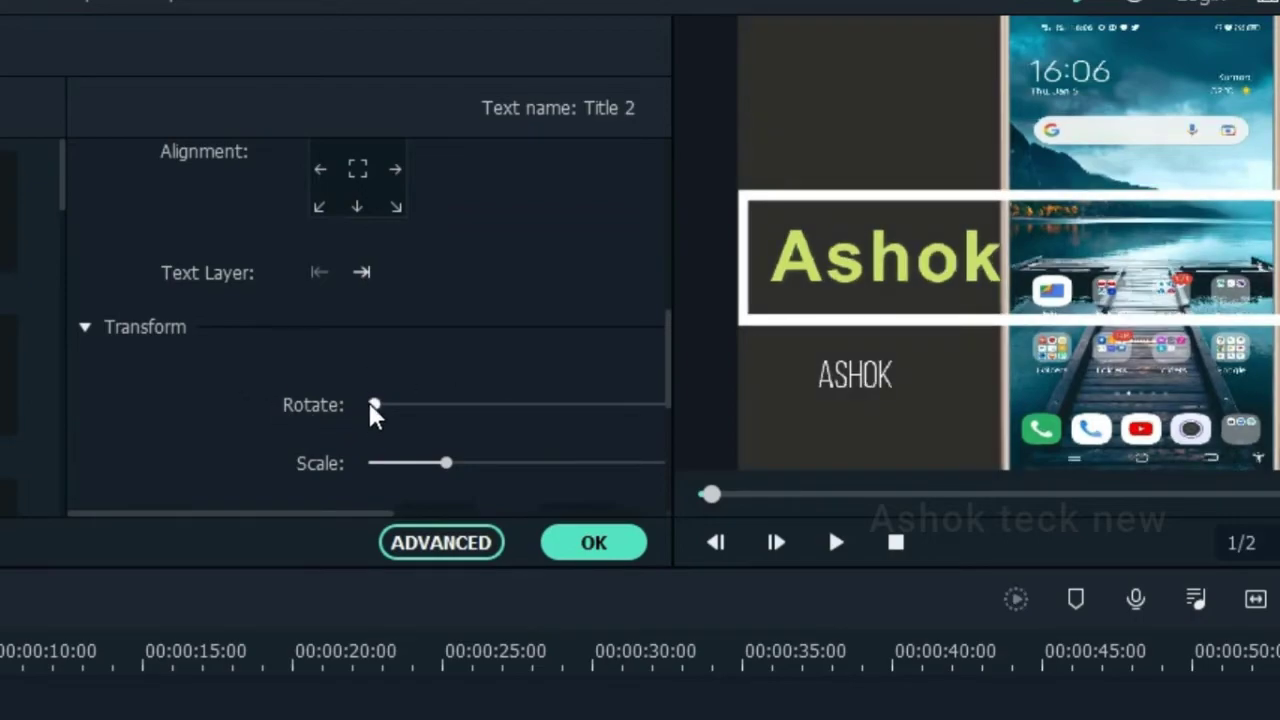
drag(374, 405, 371, 437)
click(866, 275)
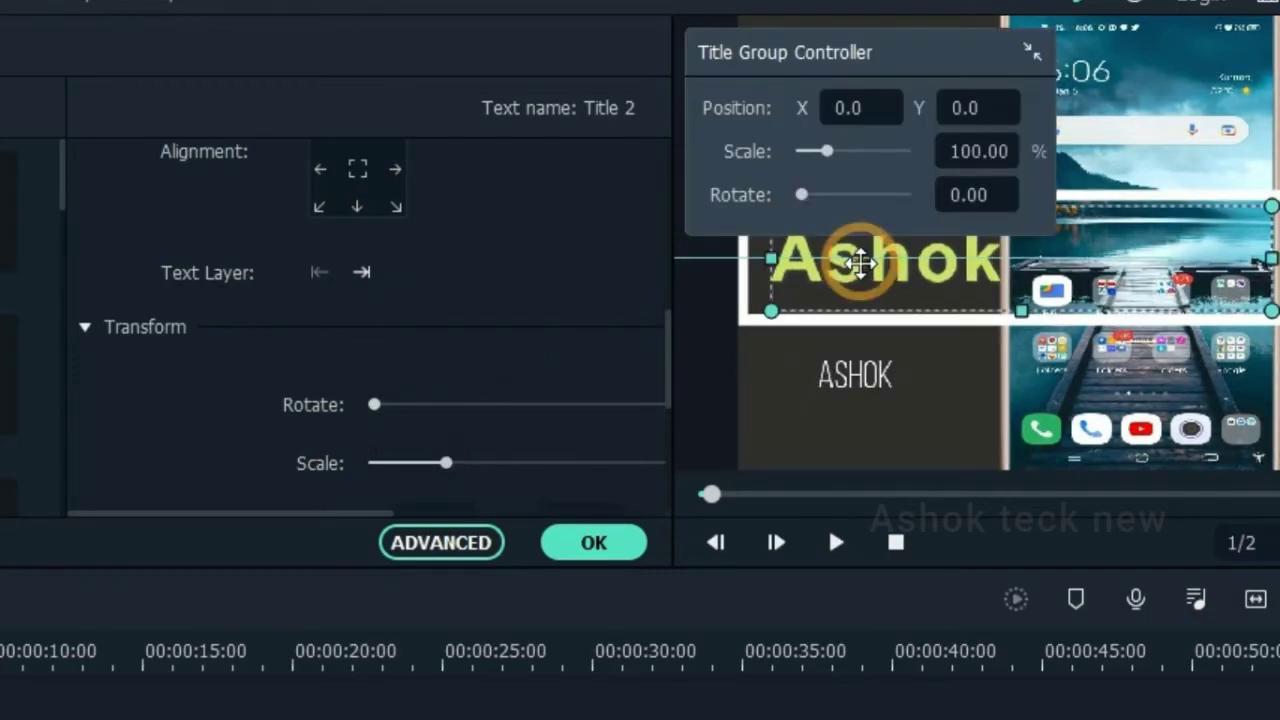
drag(869, 80, 1134, 450)
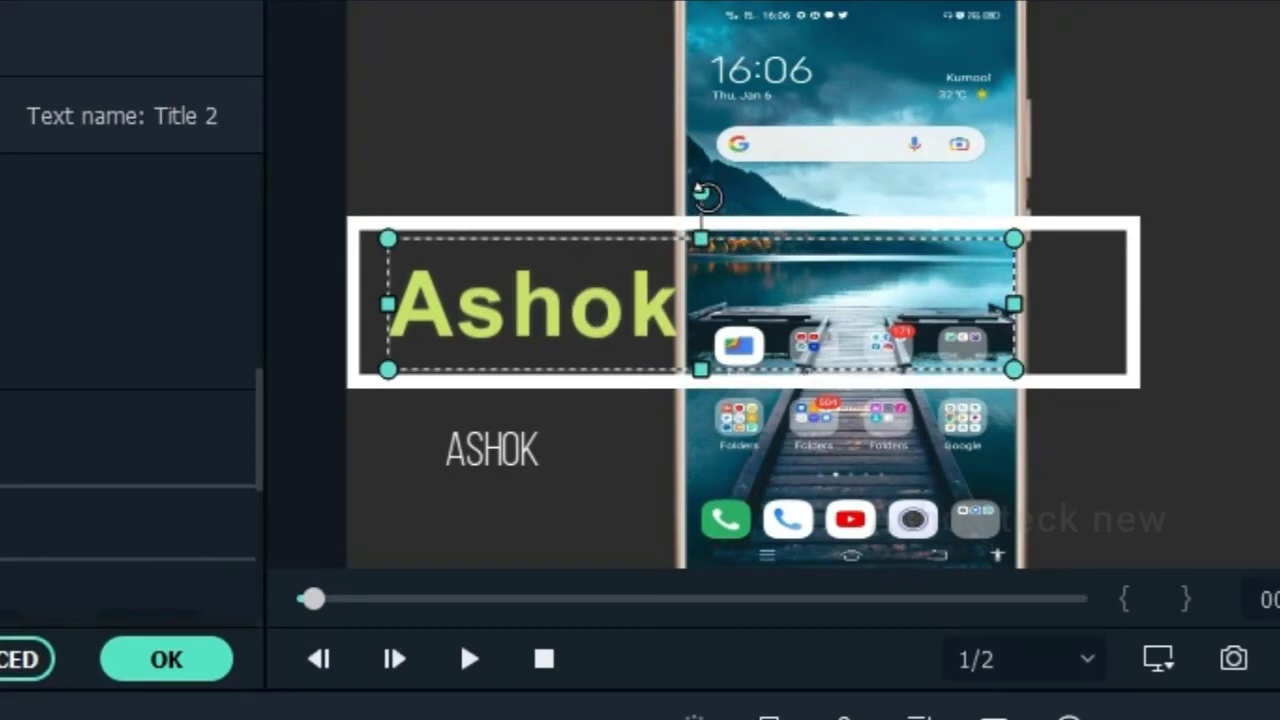
Step: Try the rotation and corner resize handles on the main title text in the preview, and move the playhead earlier on the timeline
mouse_move(706, 195)
mouse_down()
mouse_move(689, 177)
mouse_move(703, 191)
mouse_up()
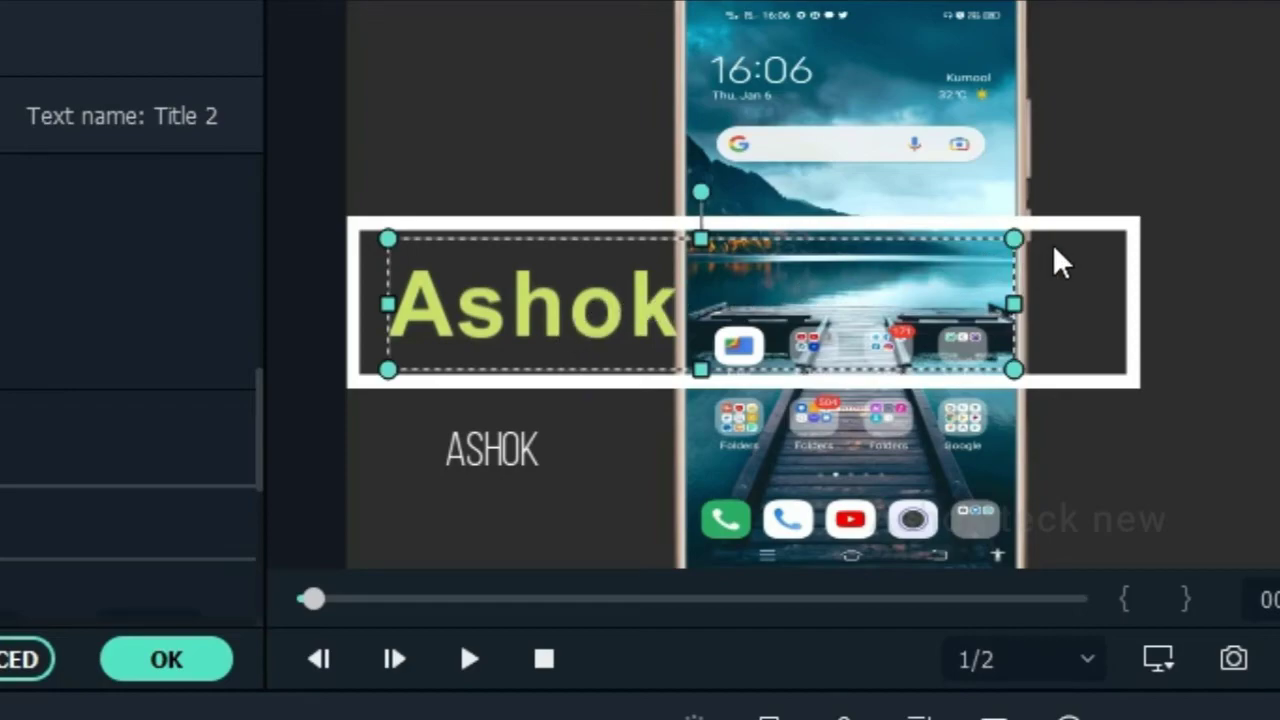
drag(1014, 238, 909, 265)
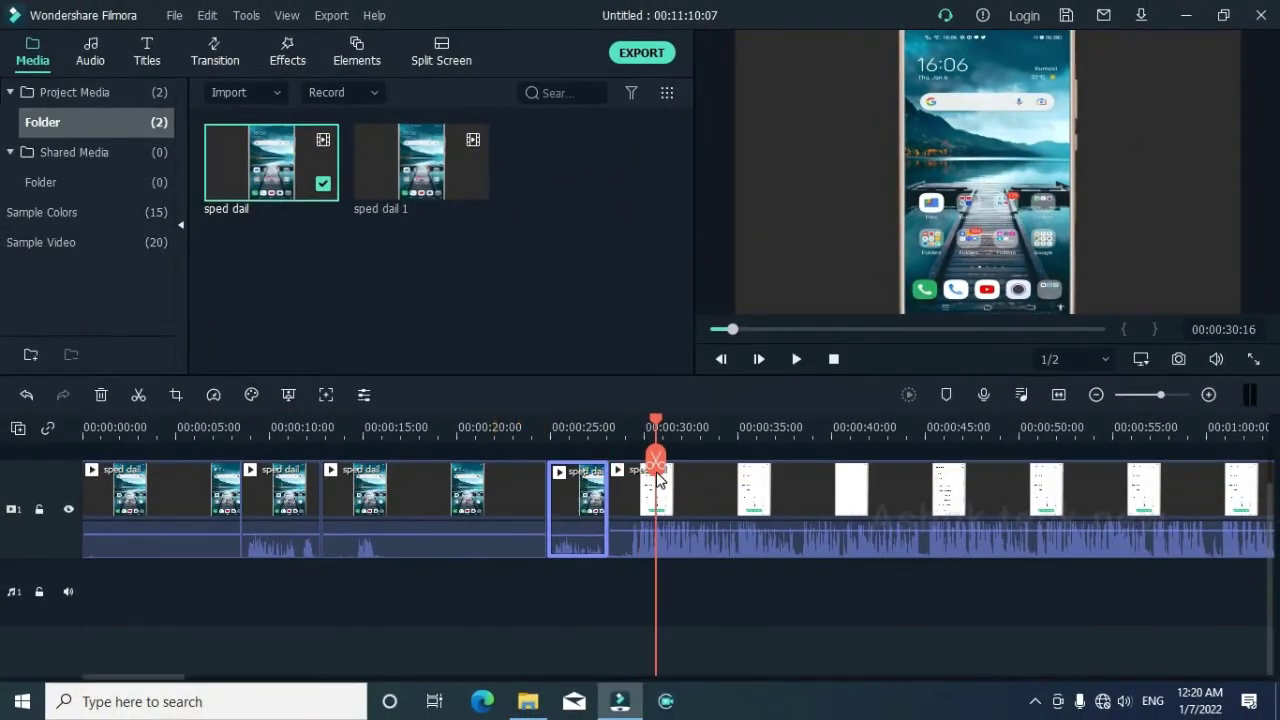
drag(654, 483, 477, 483)
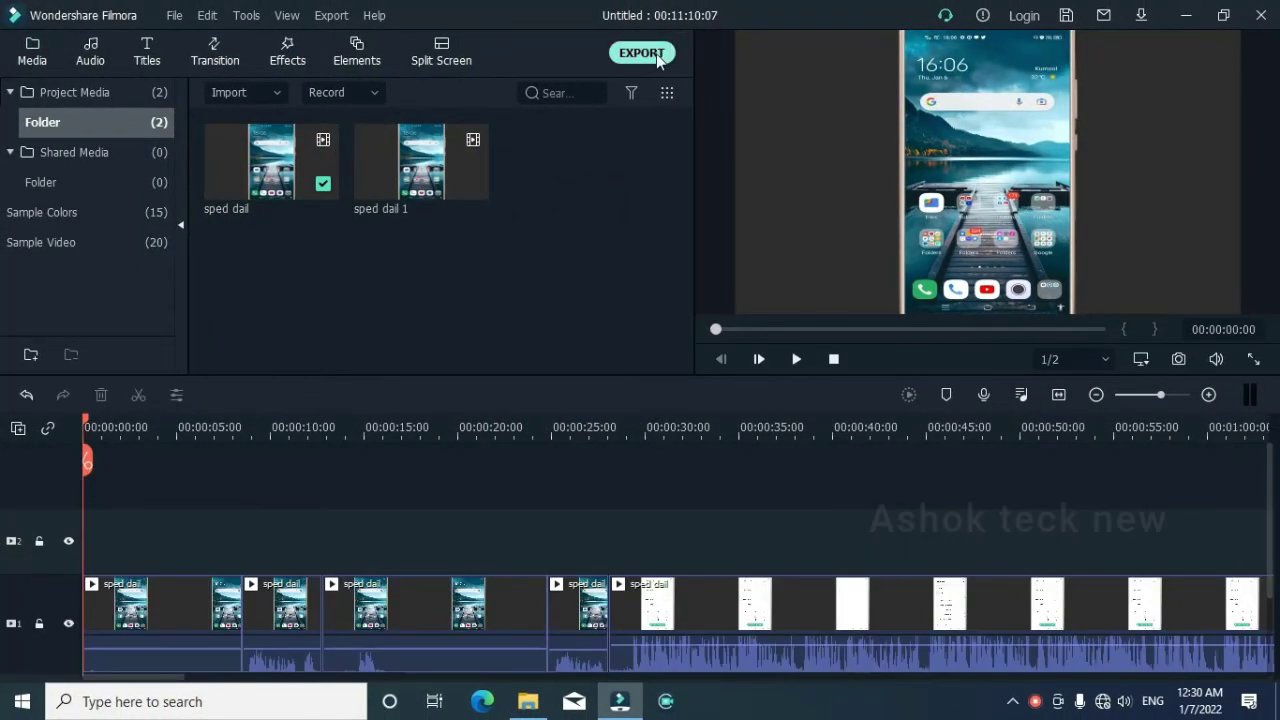
Step: Open the export settings for a local MP4 file and activate the output name for editing
click(641, 53)
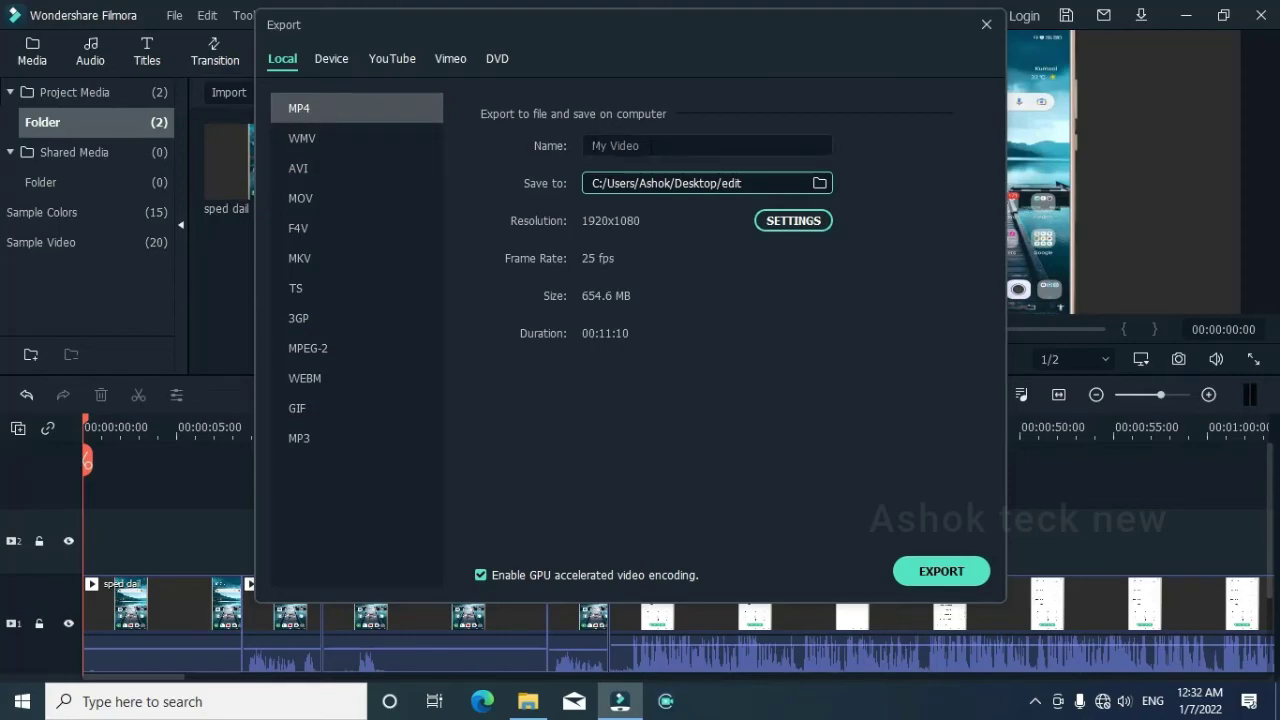
click(652, 146)
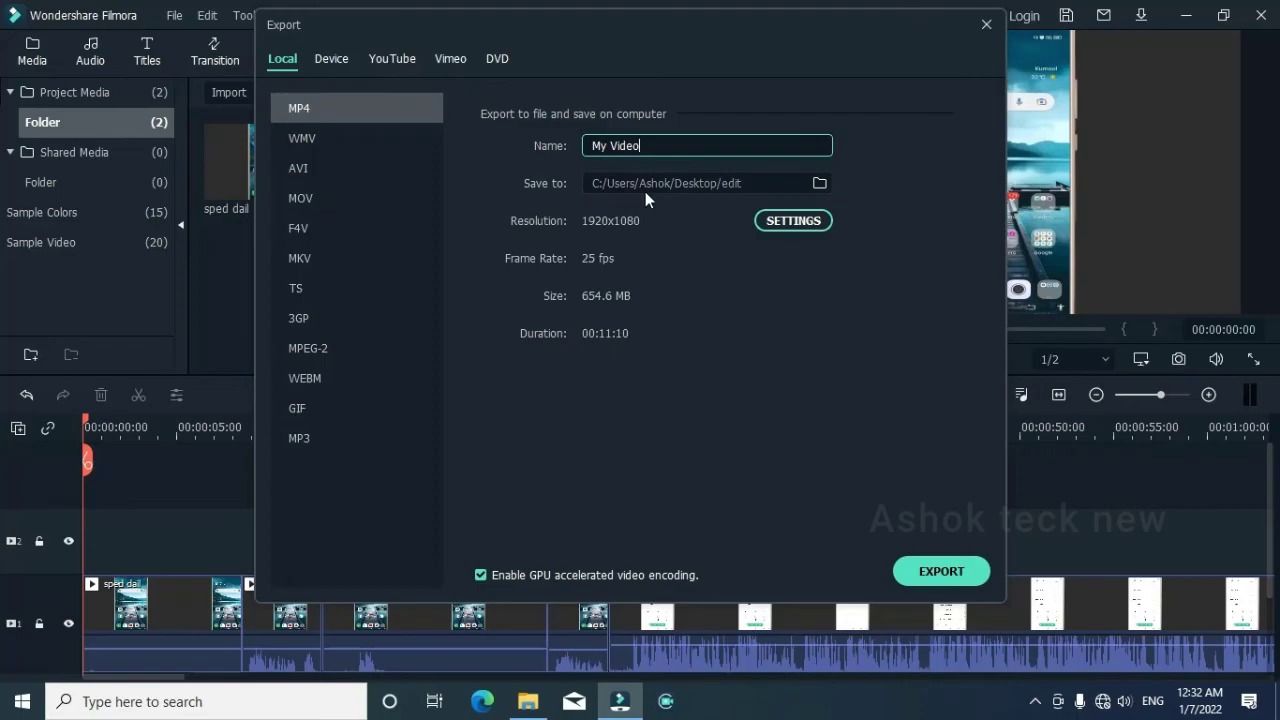
Step: Browse the Desktop and This PC folders and drives for an export save location, and cancel the folder selection
click(820, 186)
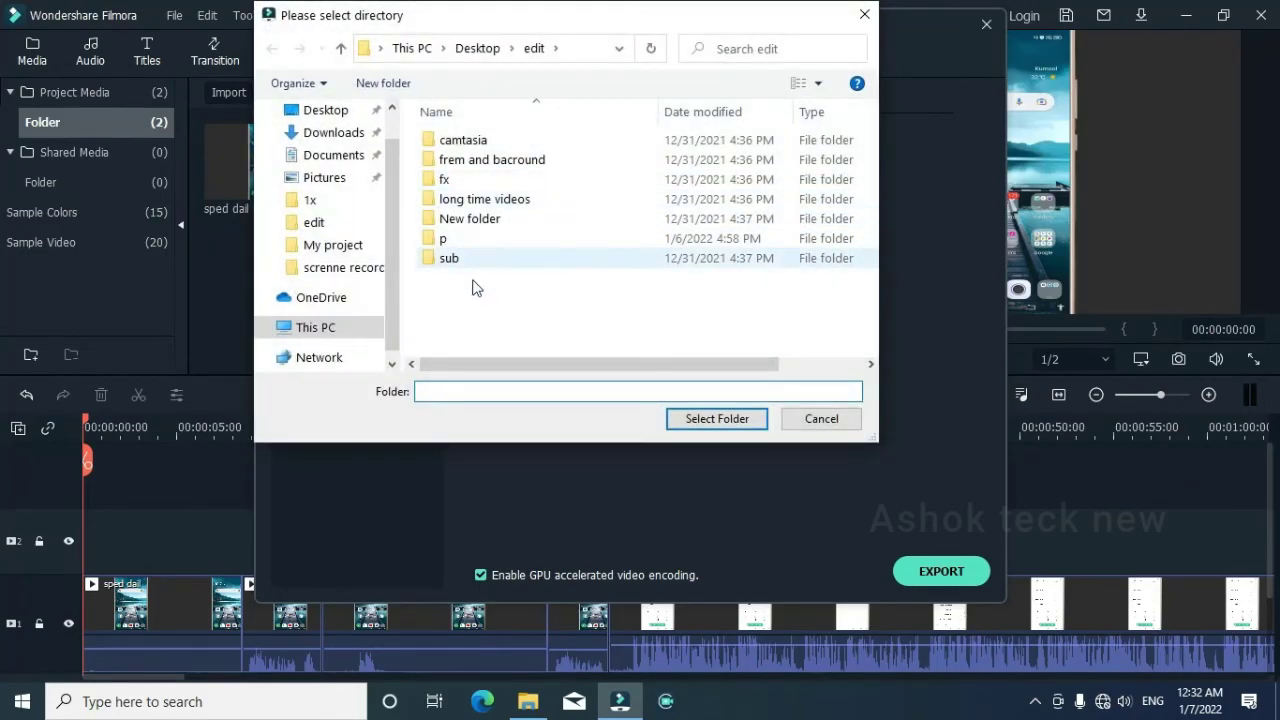
click(349, 113)
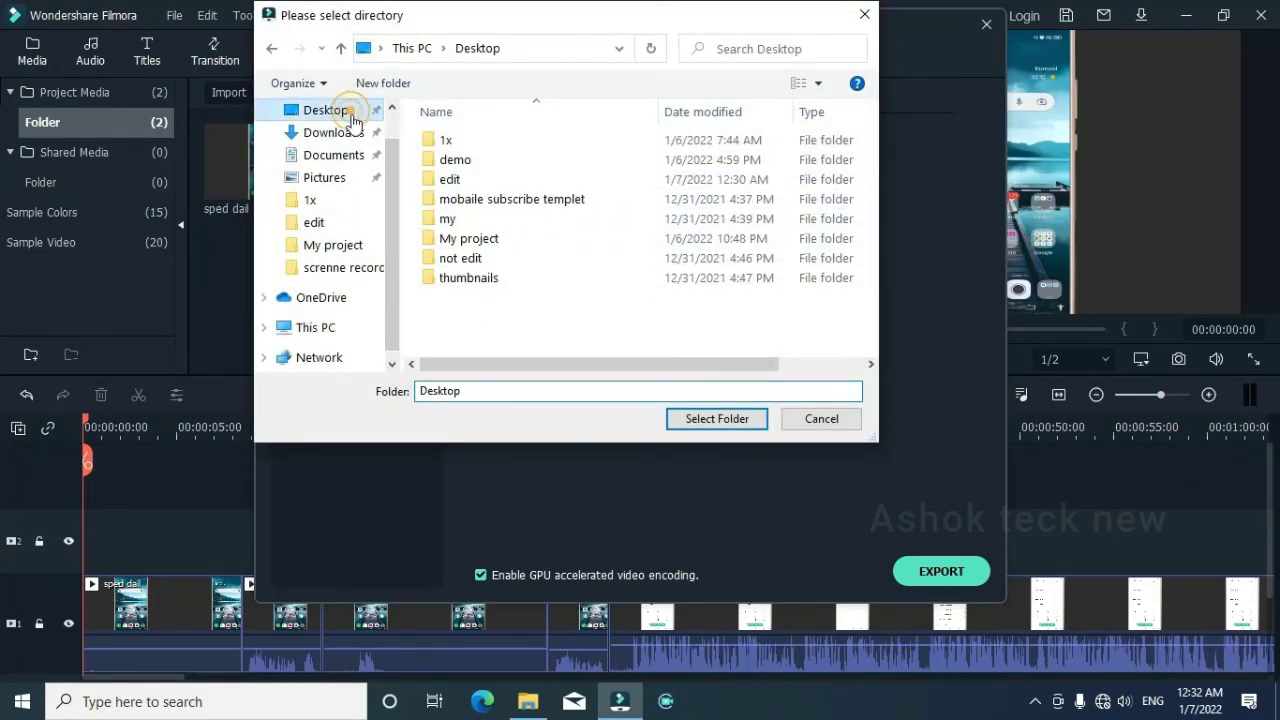
click(316, 327)
scroll(553, 240, down, 3)
scroll(553, 240, up, 3)
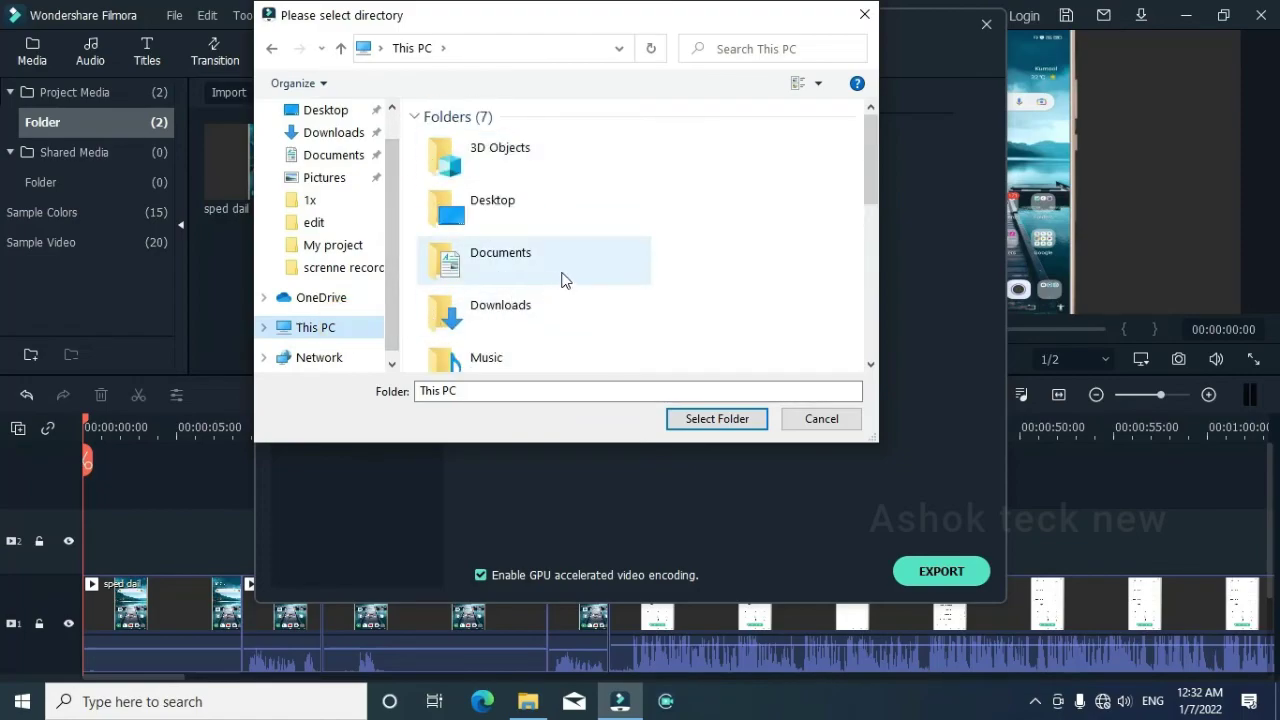
scroll(563, 277, down, 3)
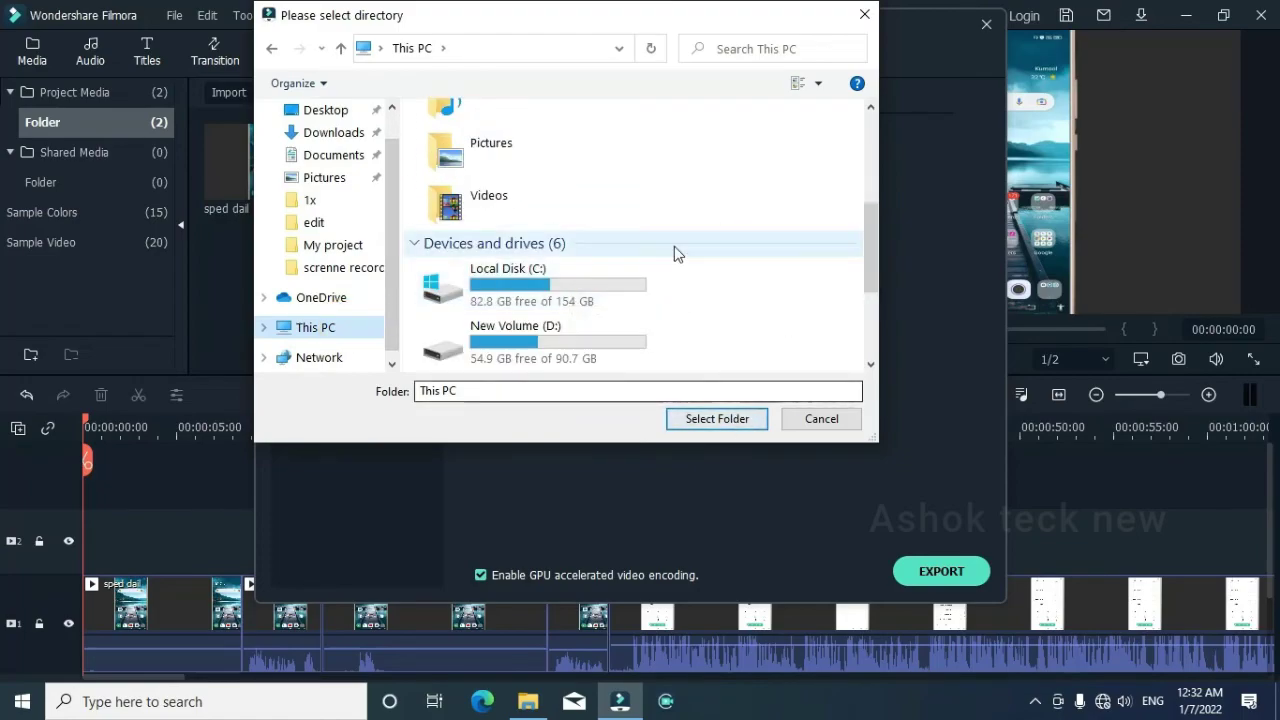
click(821, 420)
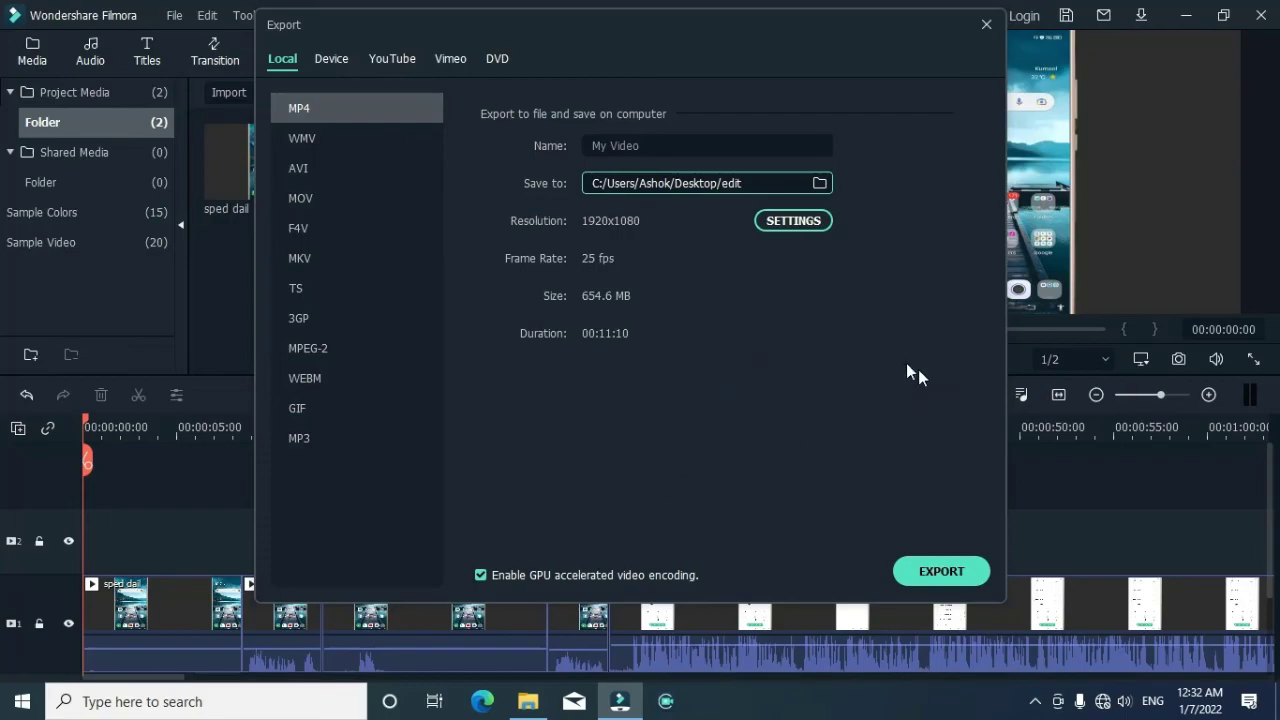
Step: Start exporting the project as an MP4 named My Video with GPU accelerated encoding, and pause the rendering
click(941, 571)
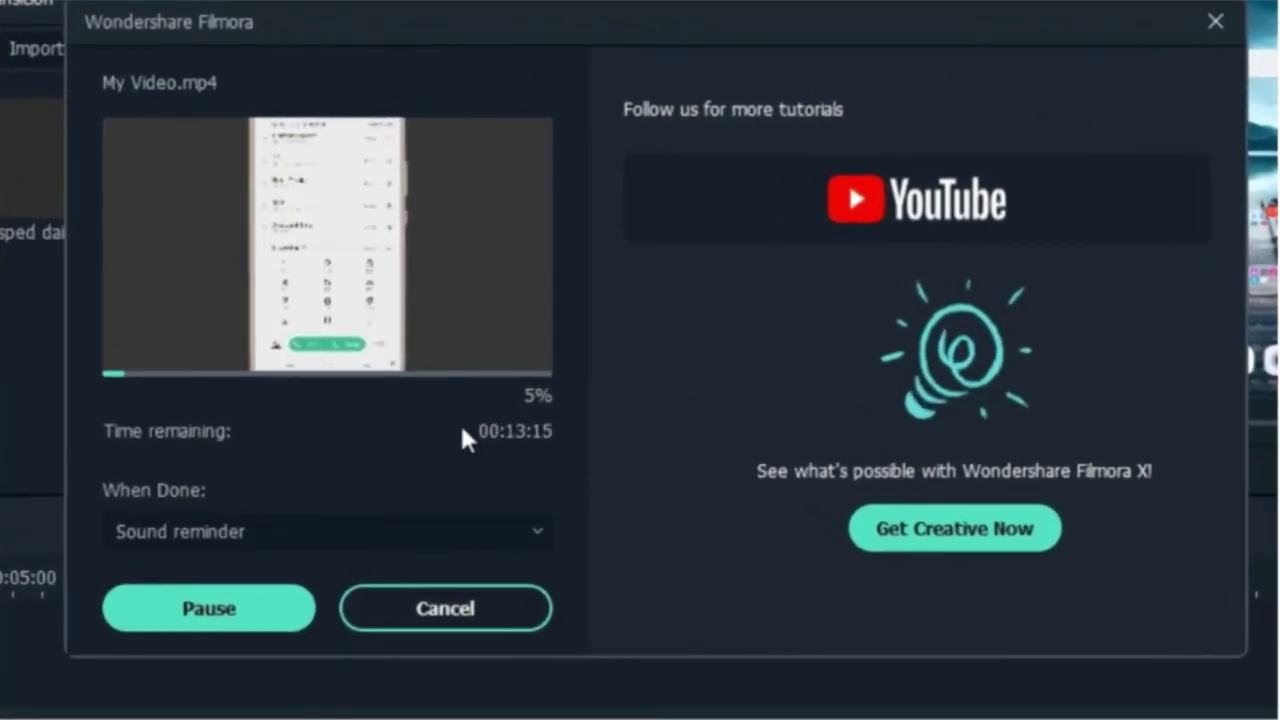
click(277, 610)
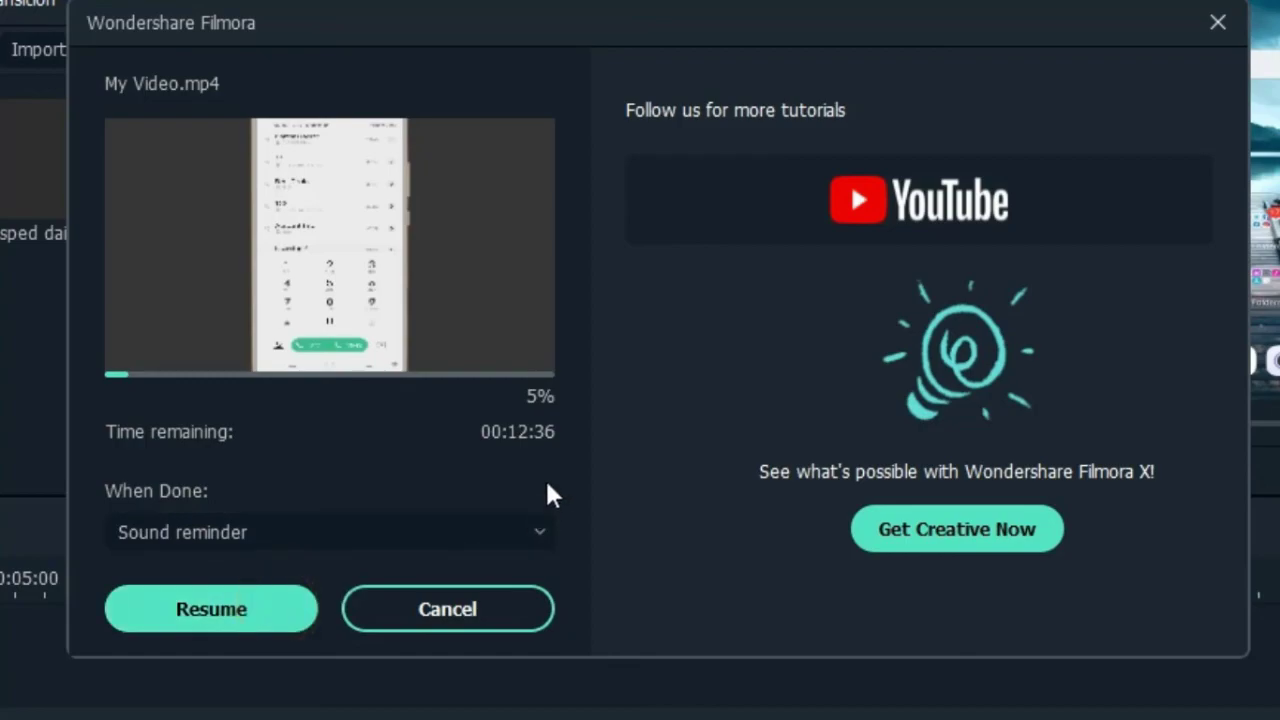